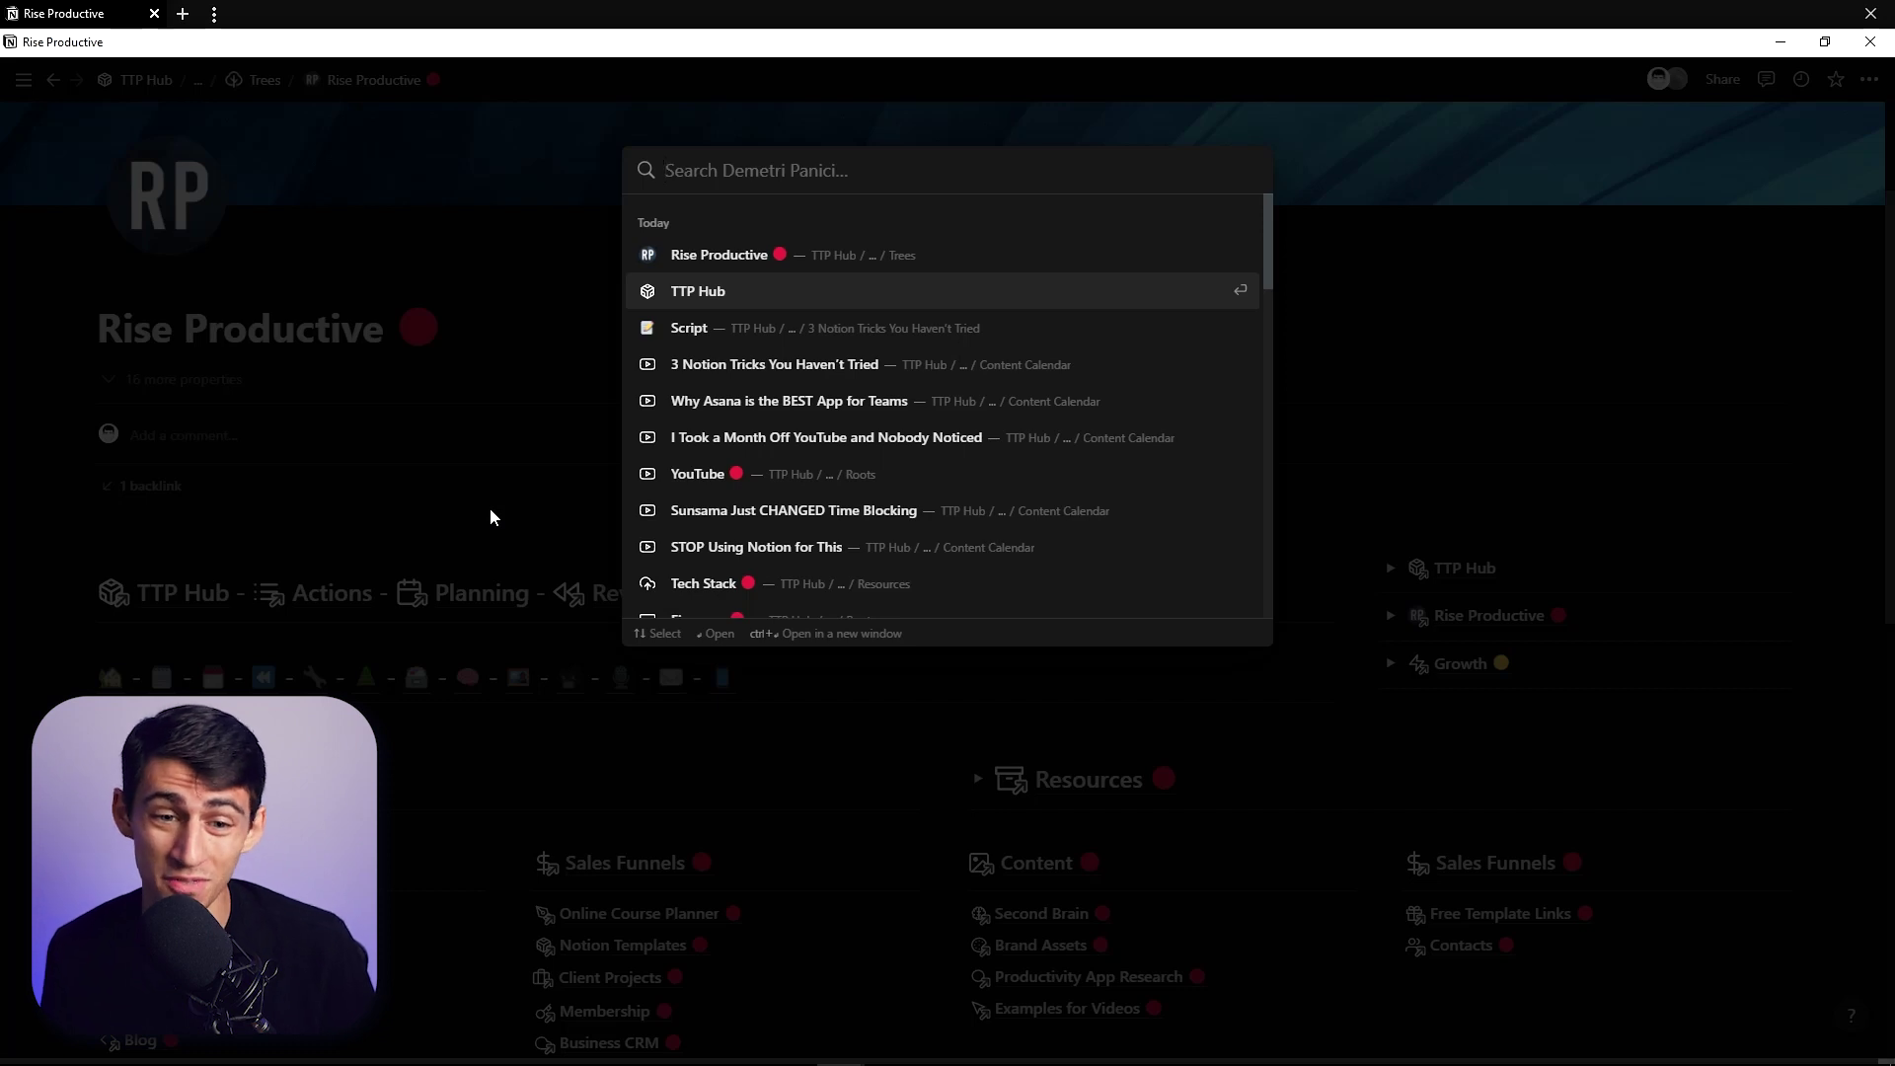
scroll(814, 484, "down", 1)
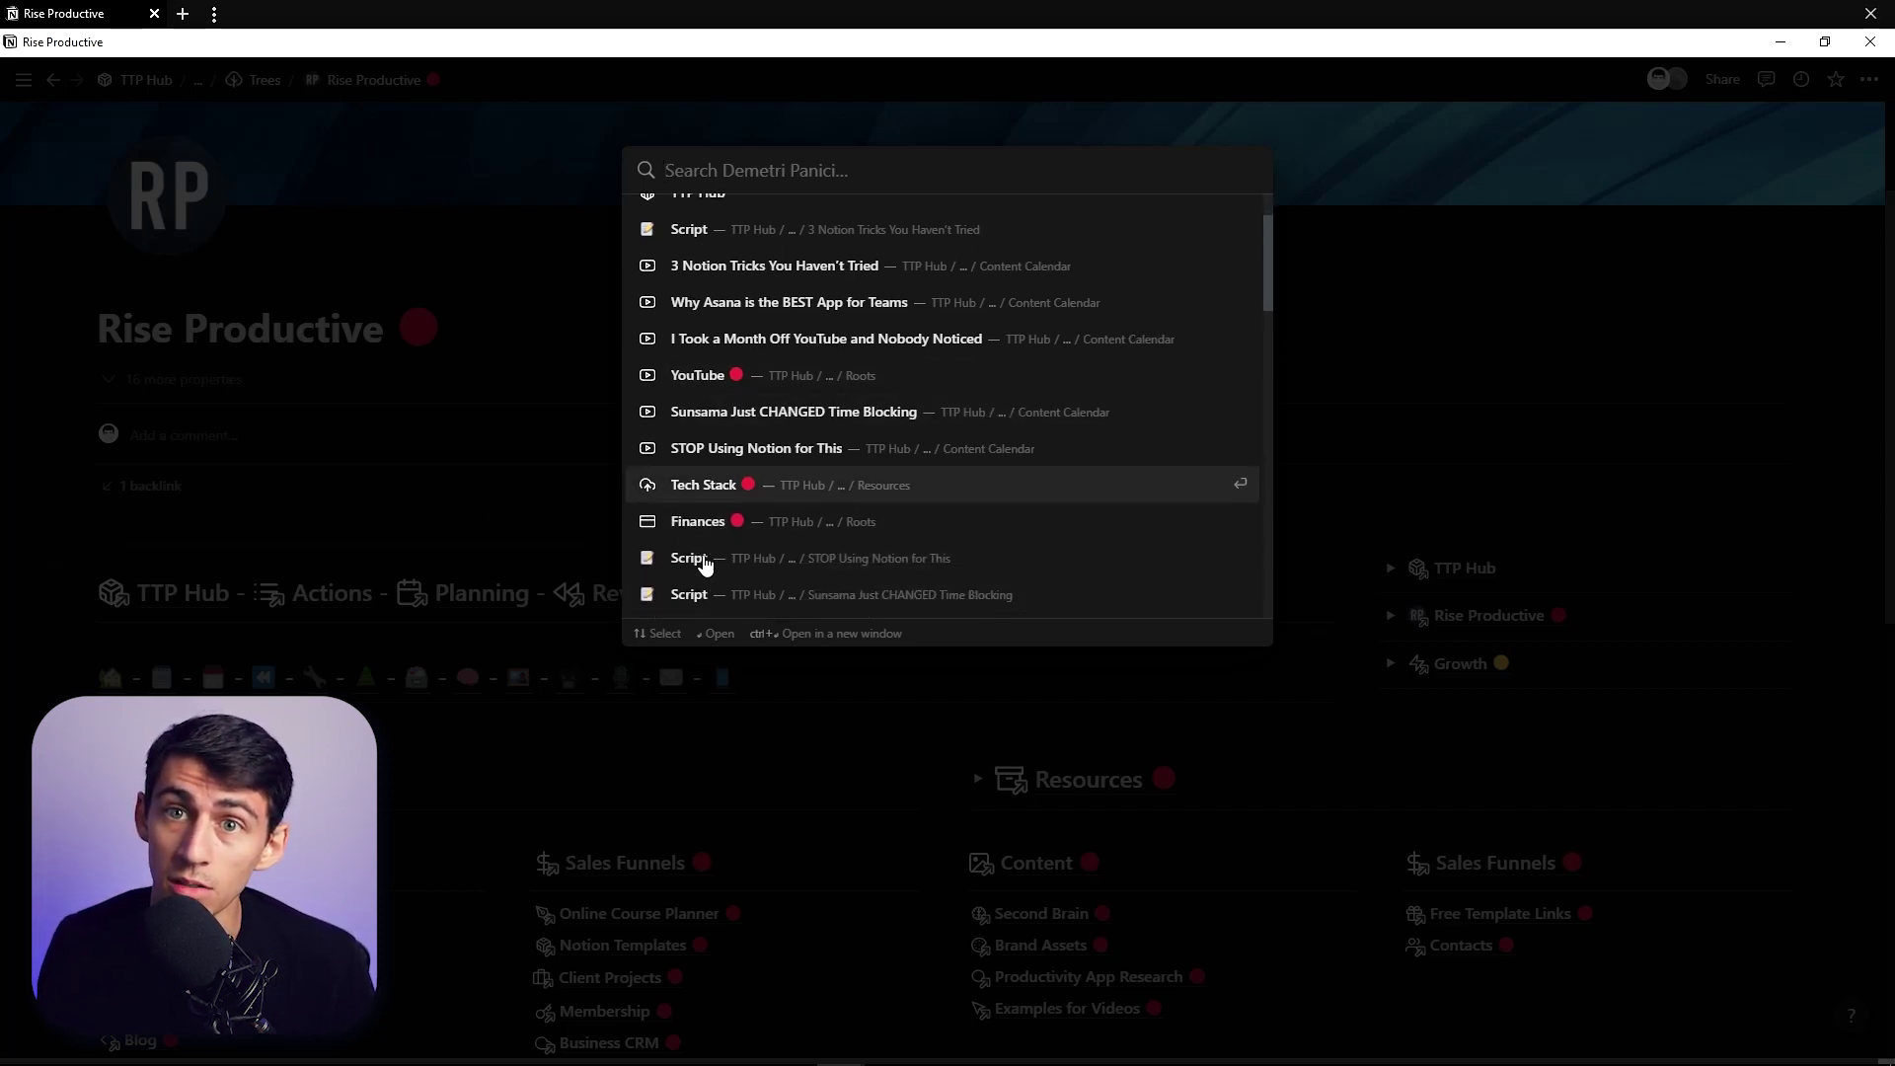
- Close the current search and reopen the quick page search with Ctrl+K
left_click(493, 320)
key("ctrl+k")
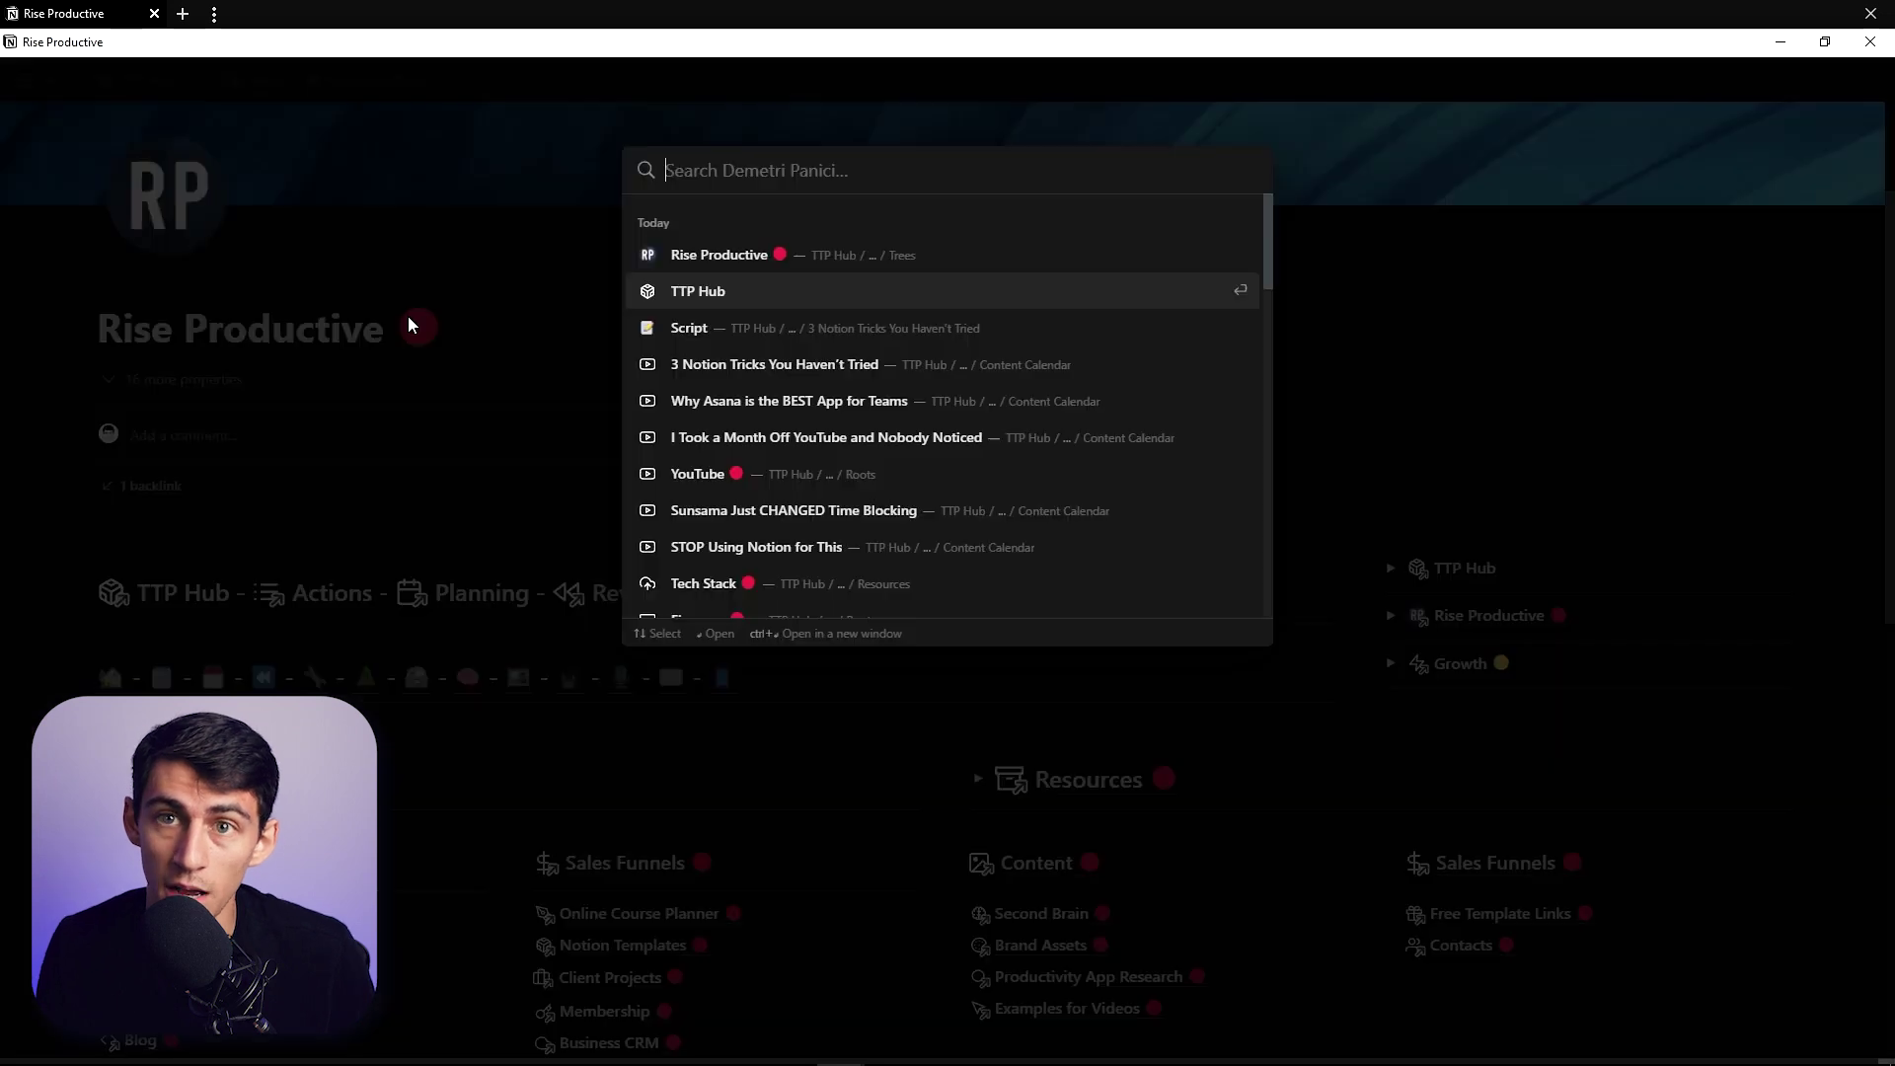
type("🔴")
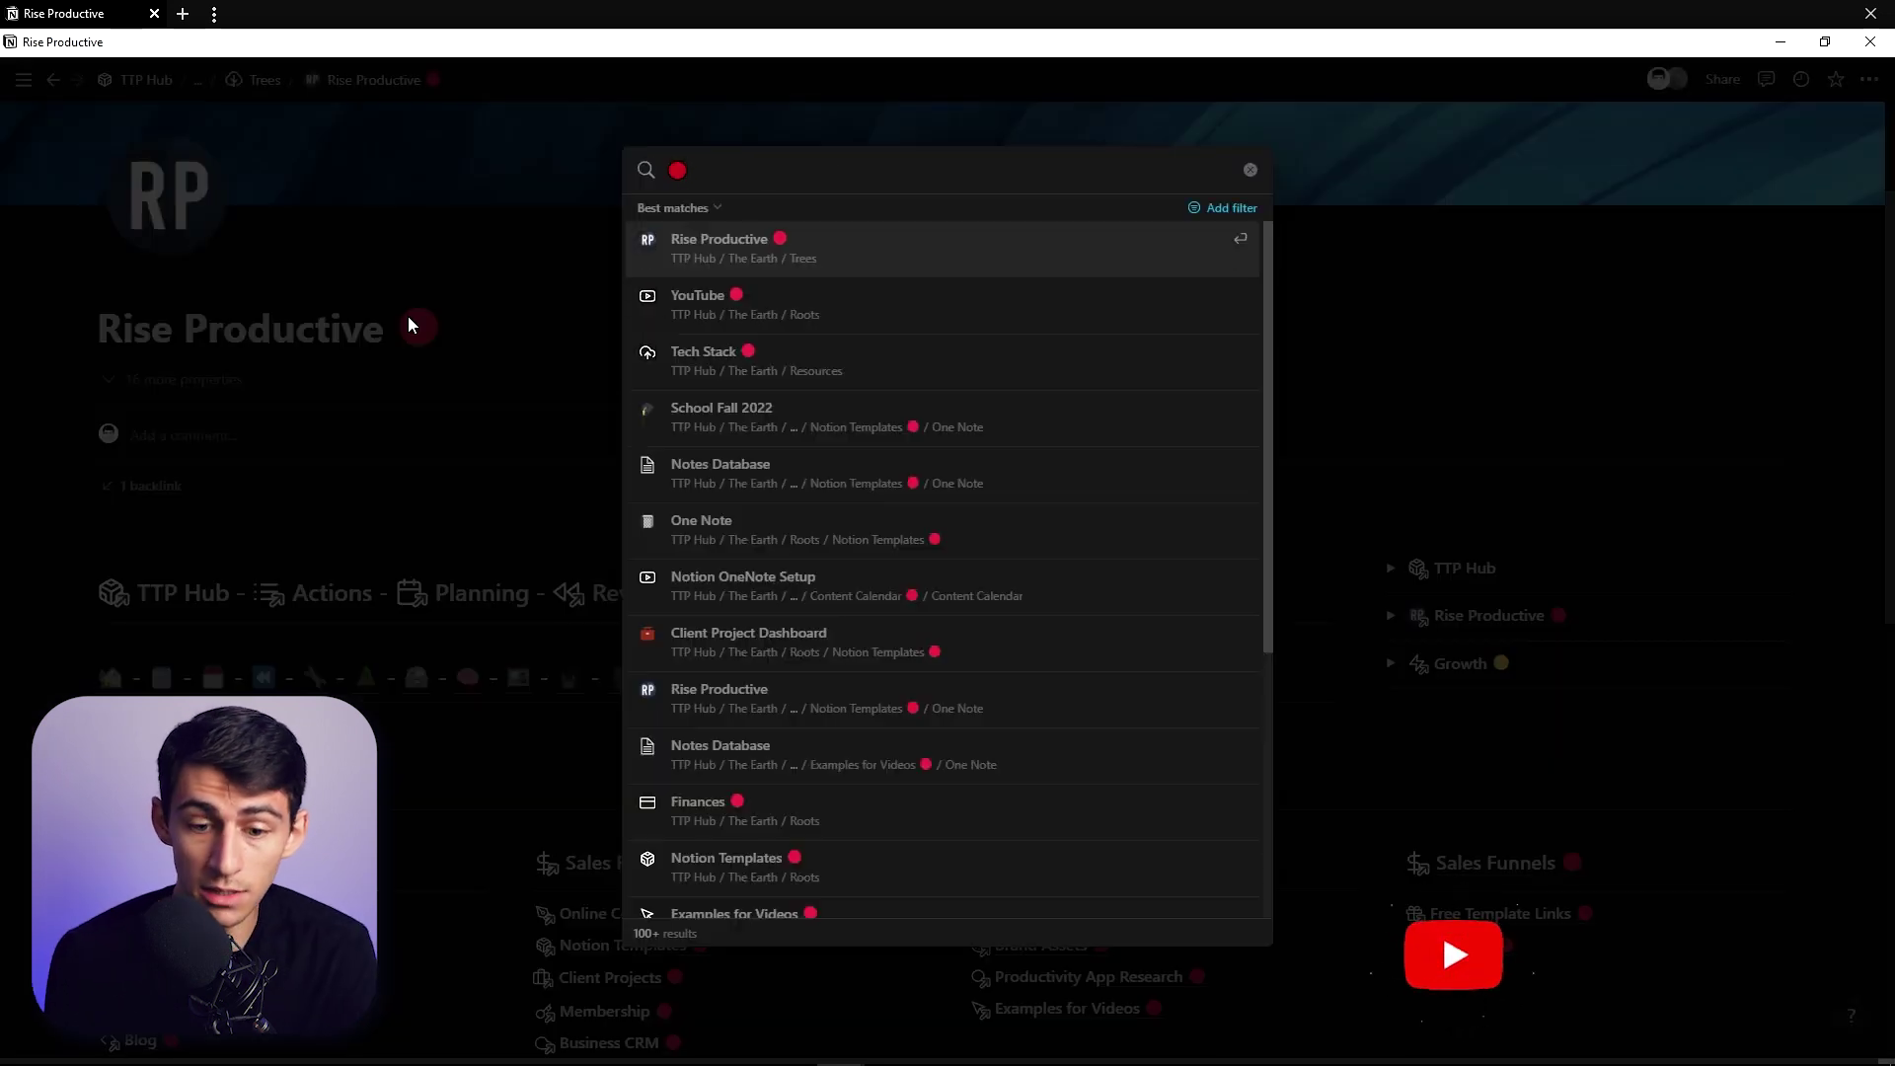
- Limit the red-circle search to page titles only
left_click(1230, 208)
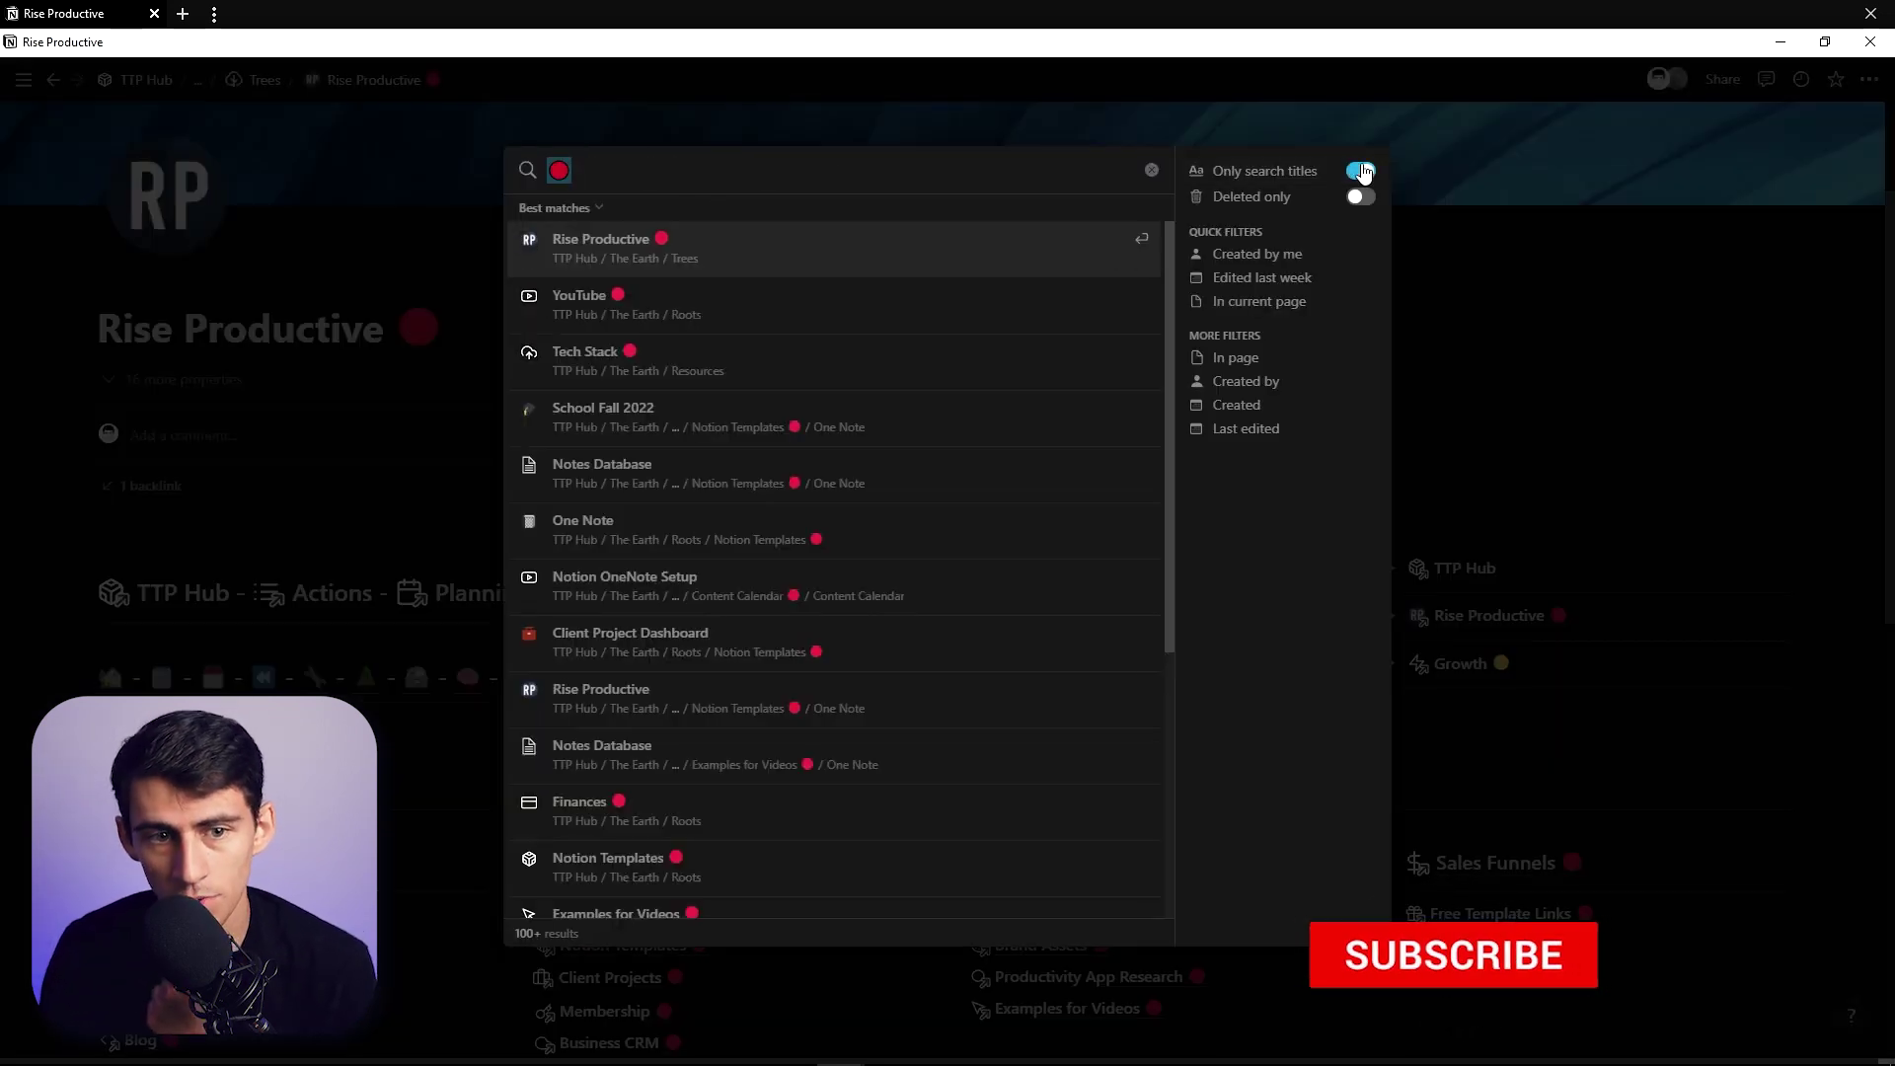
left_click(1359, 172)
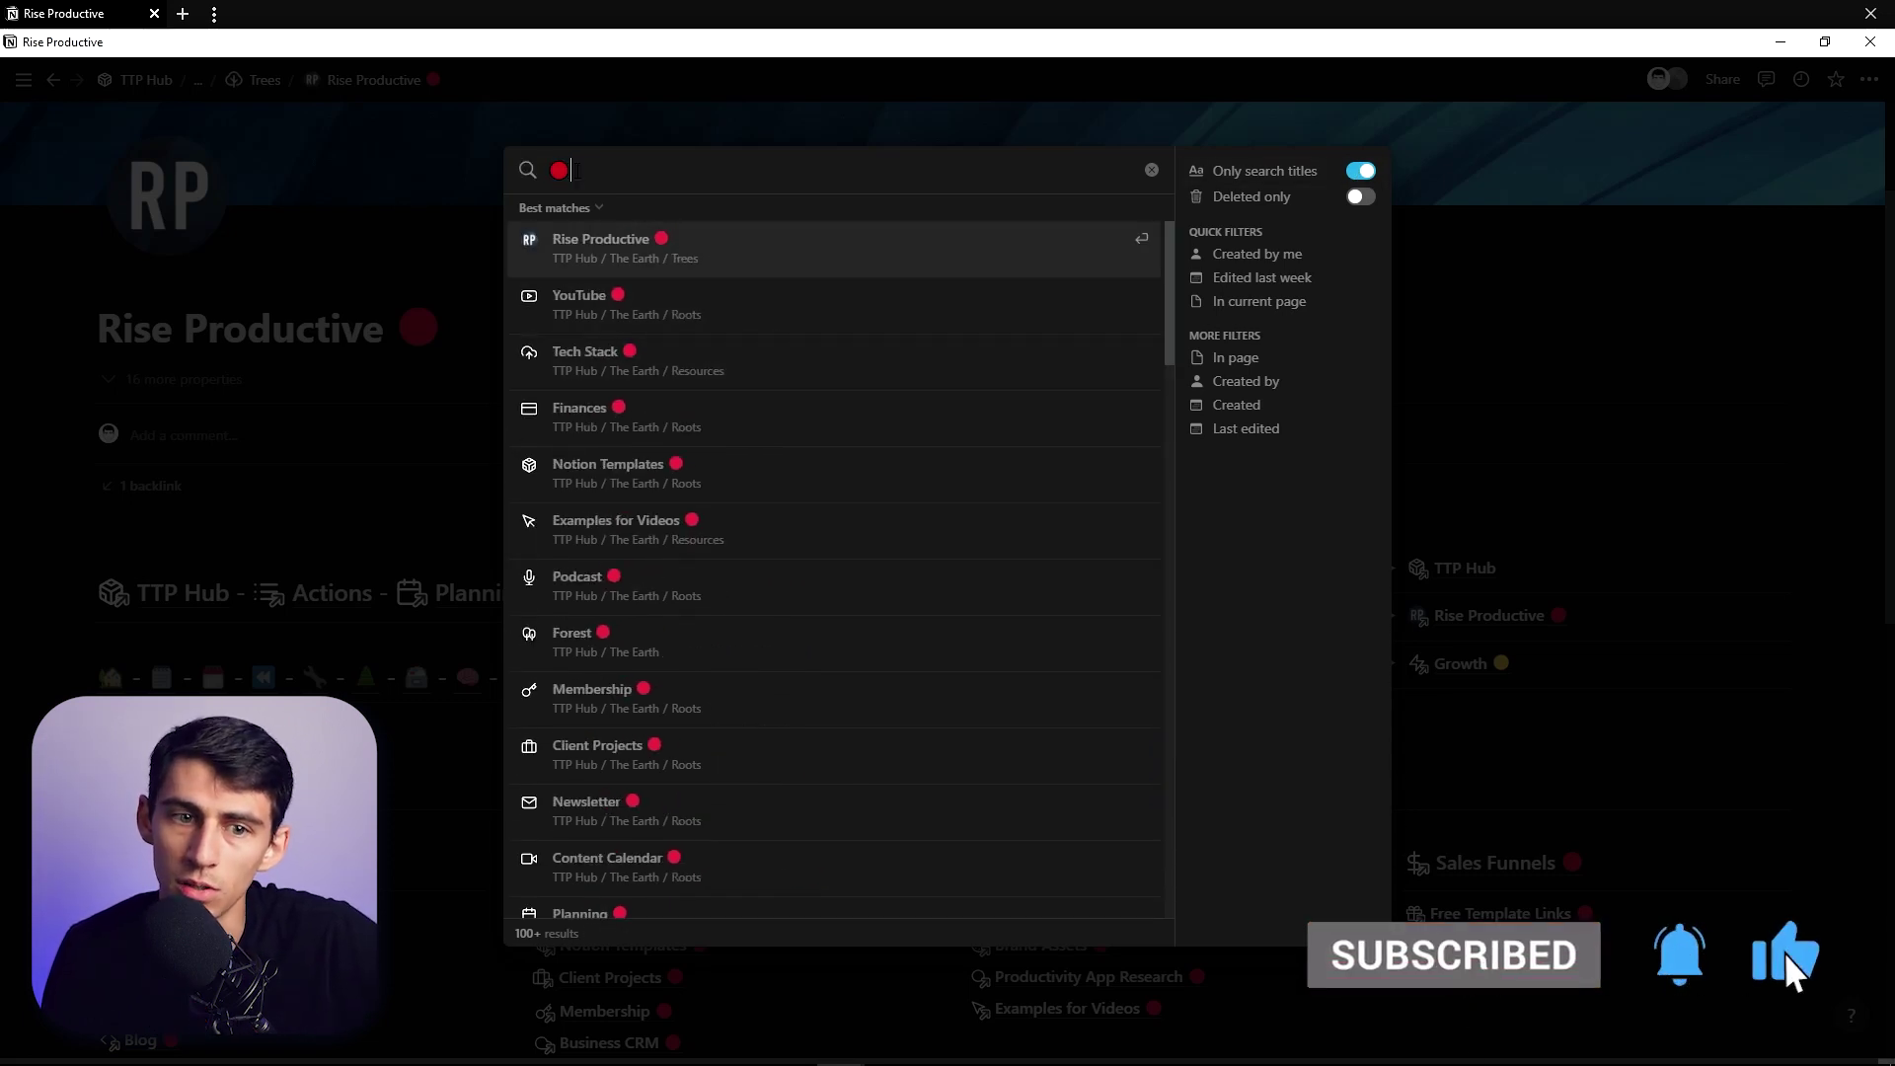
type("t")
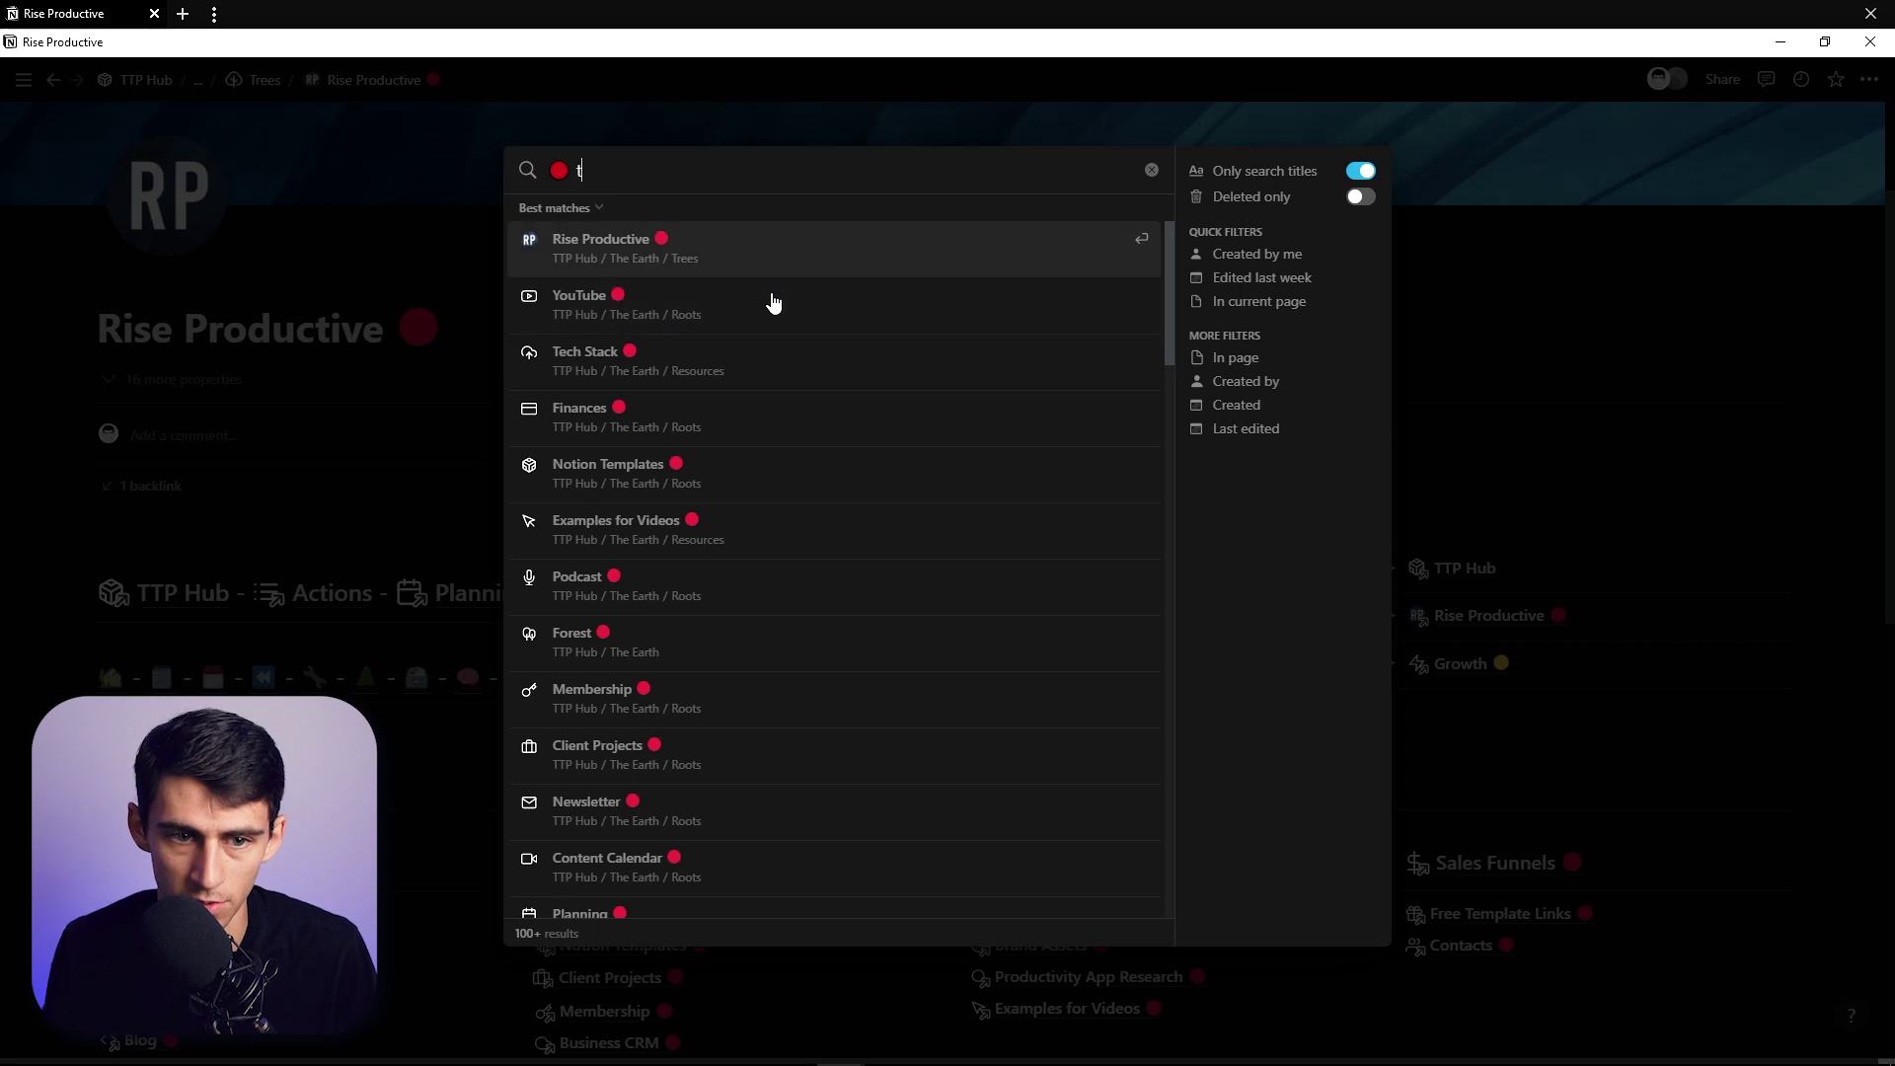
type("ech stack")
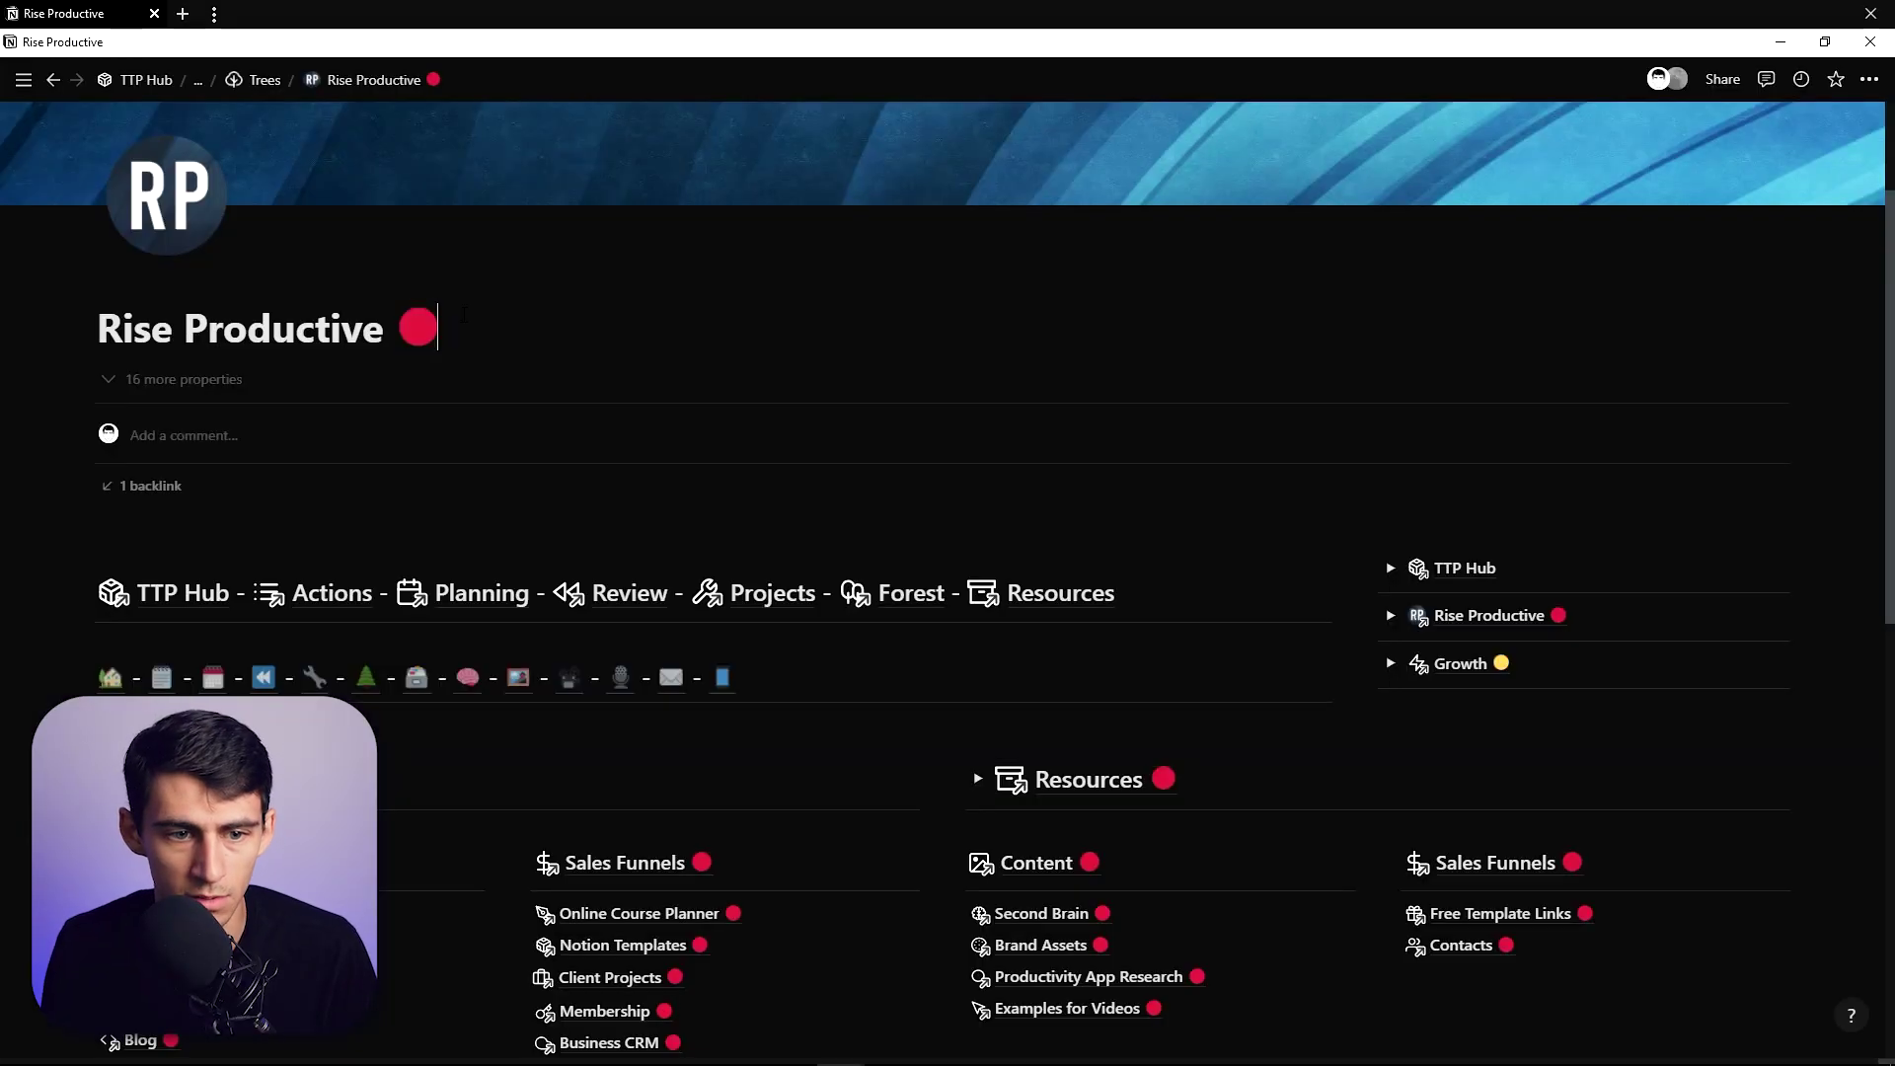
- Look up yellow in the emoji picker without inserting it, then open Growth
key("super+period")
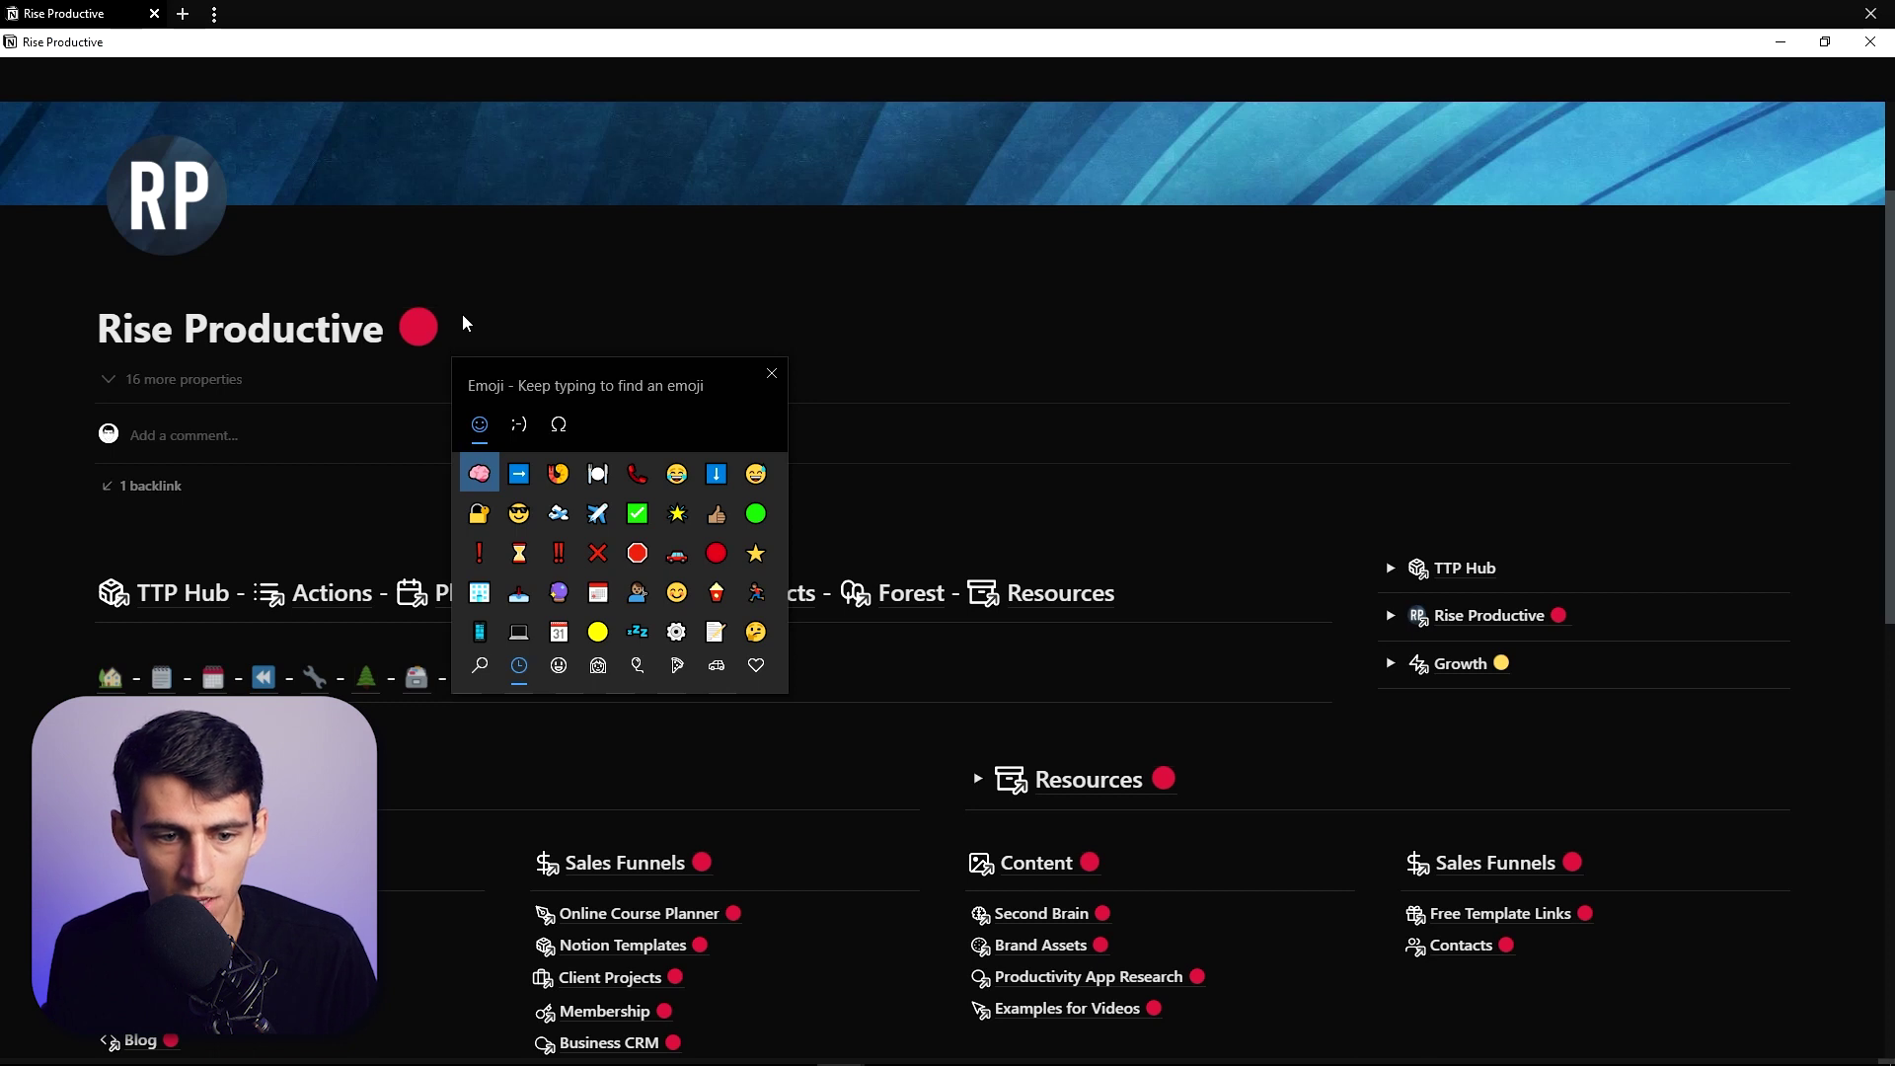
type("yellow")
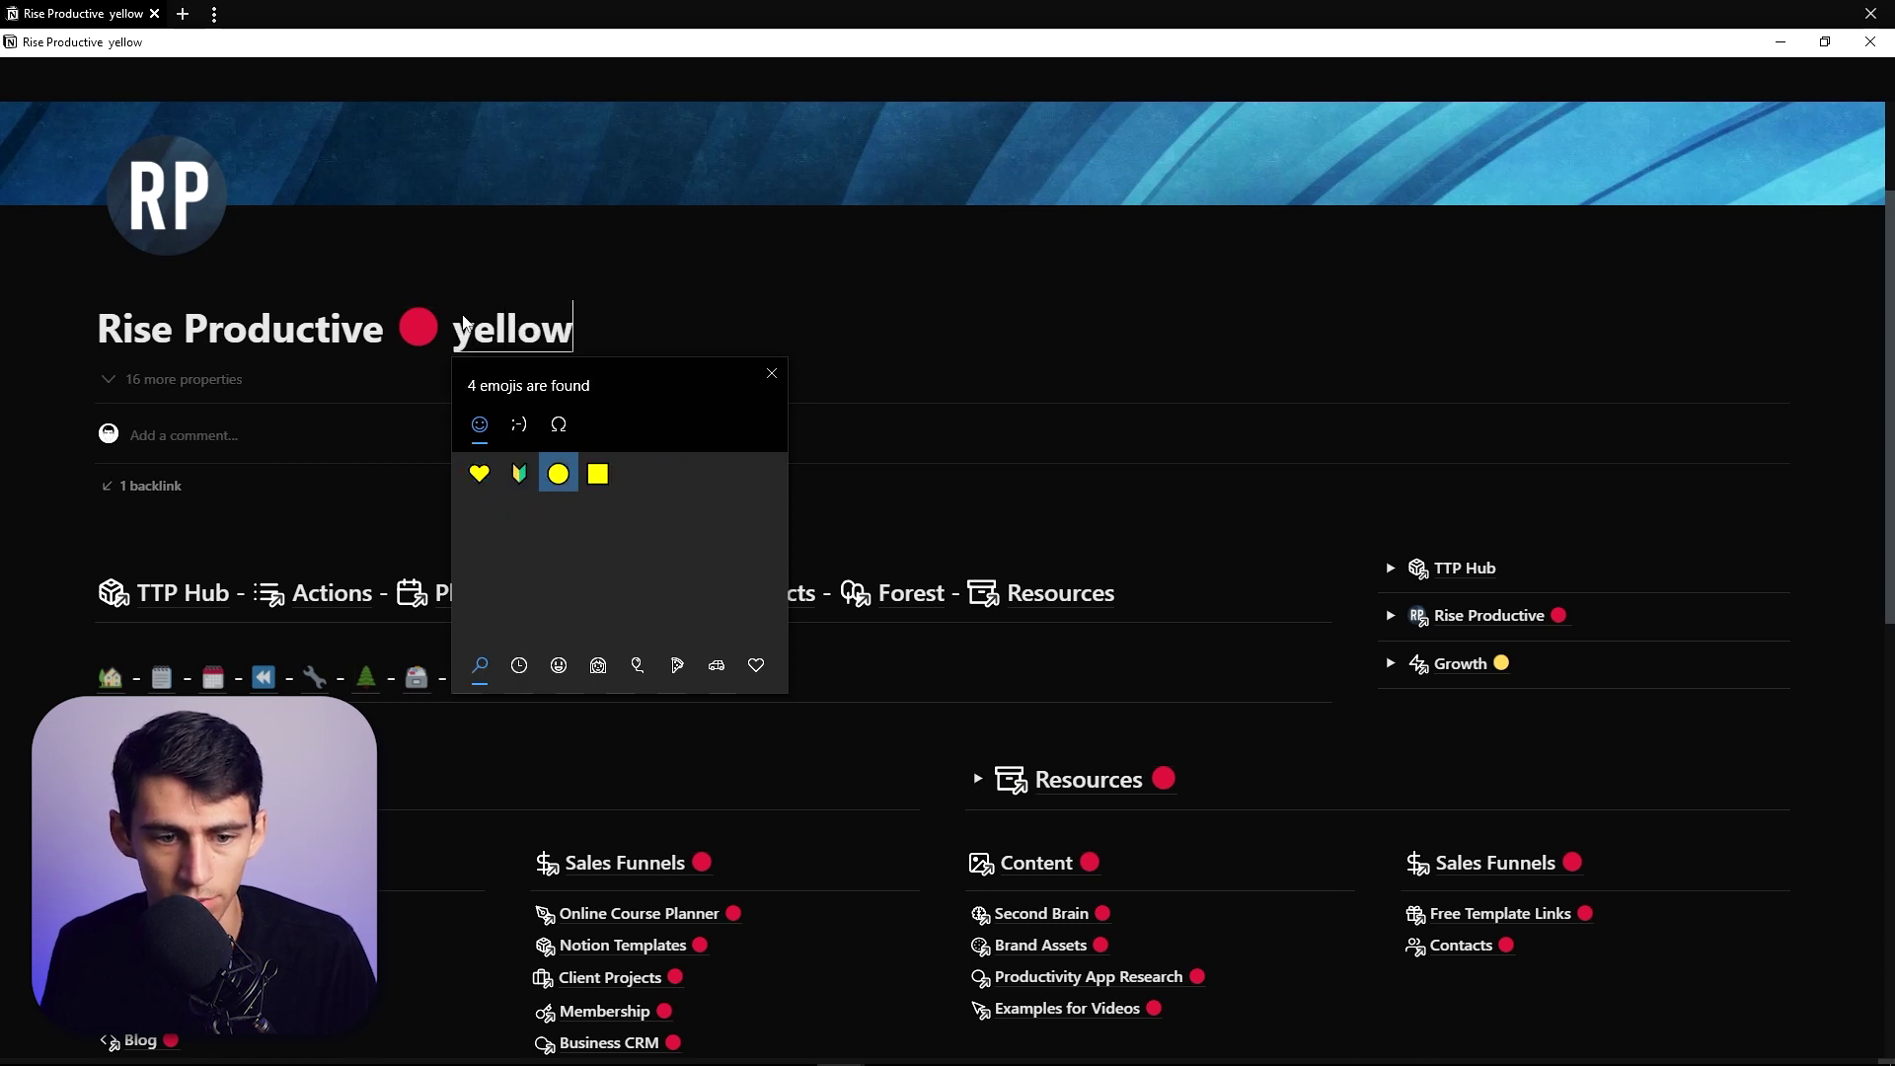
key("Escape")
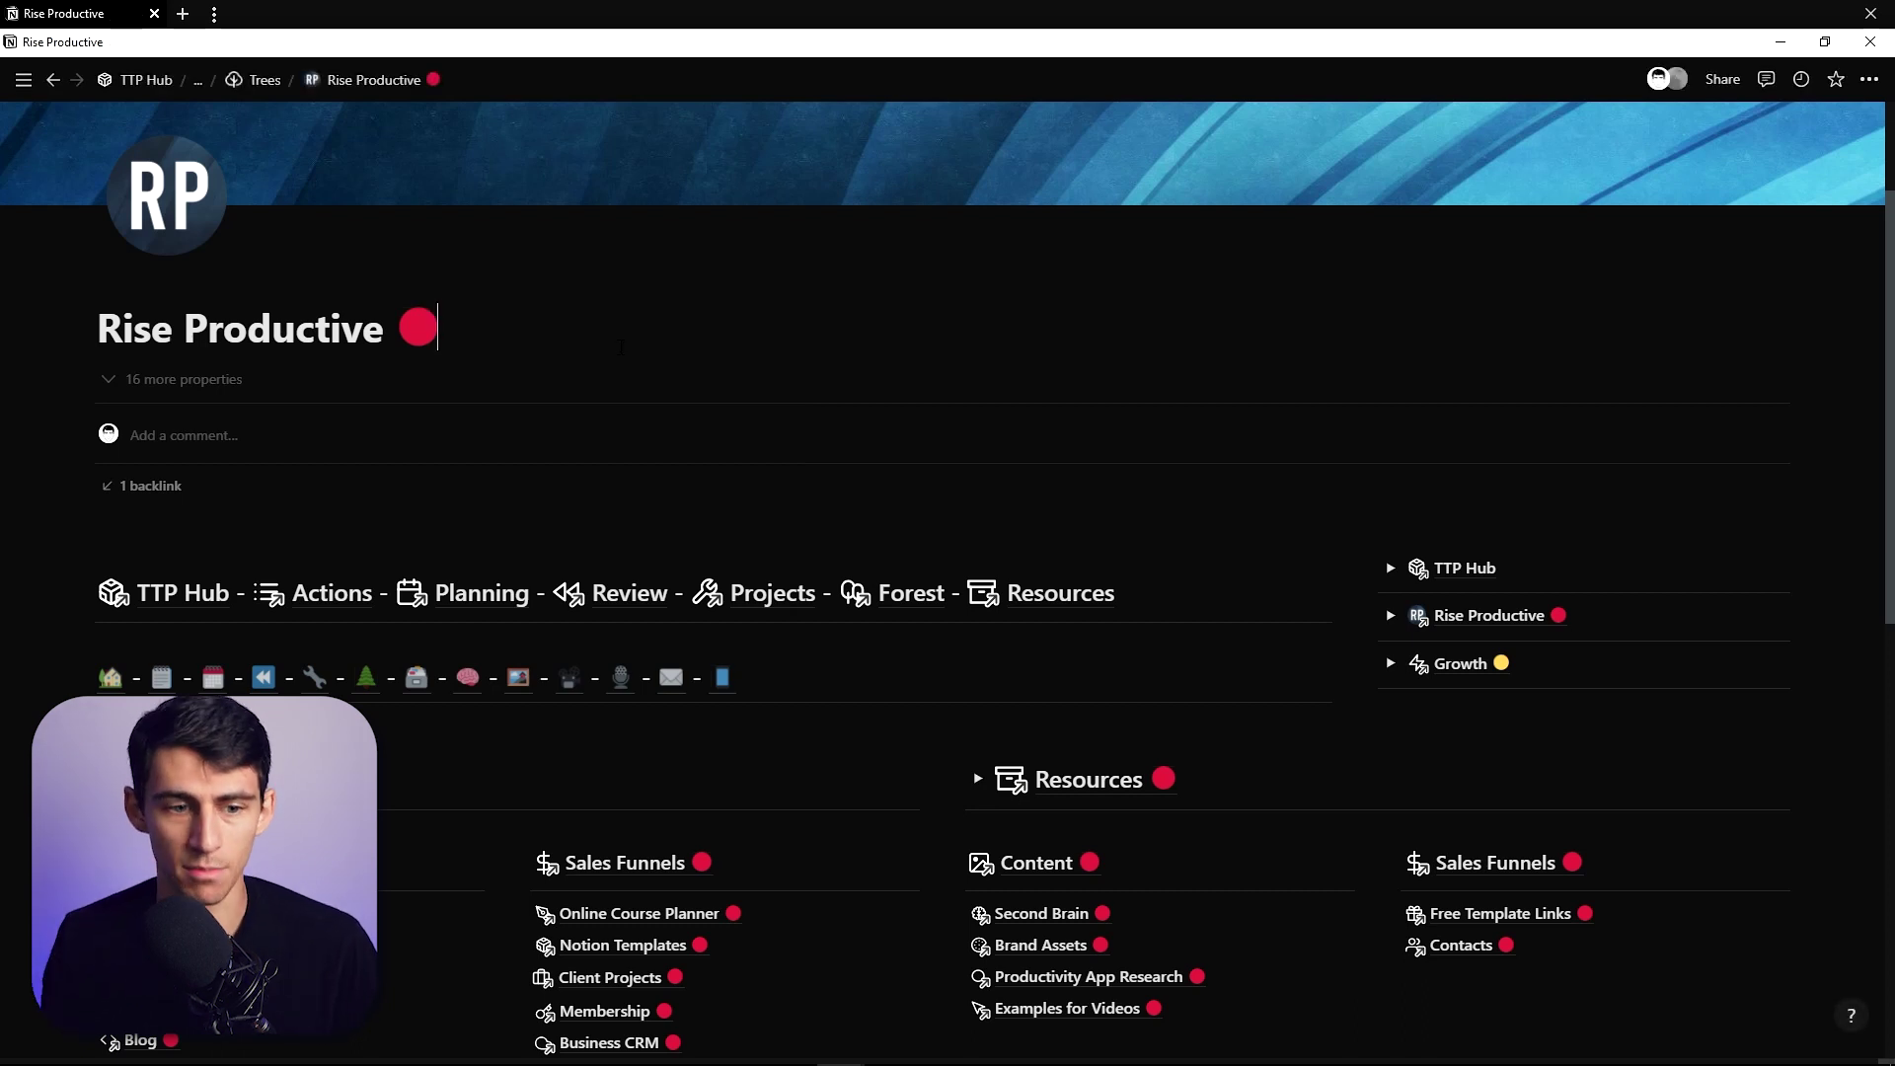
left_click(1461, 663)
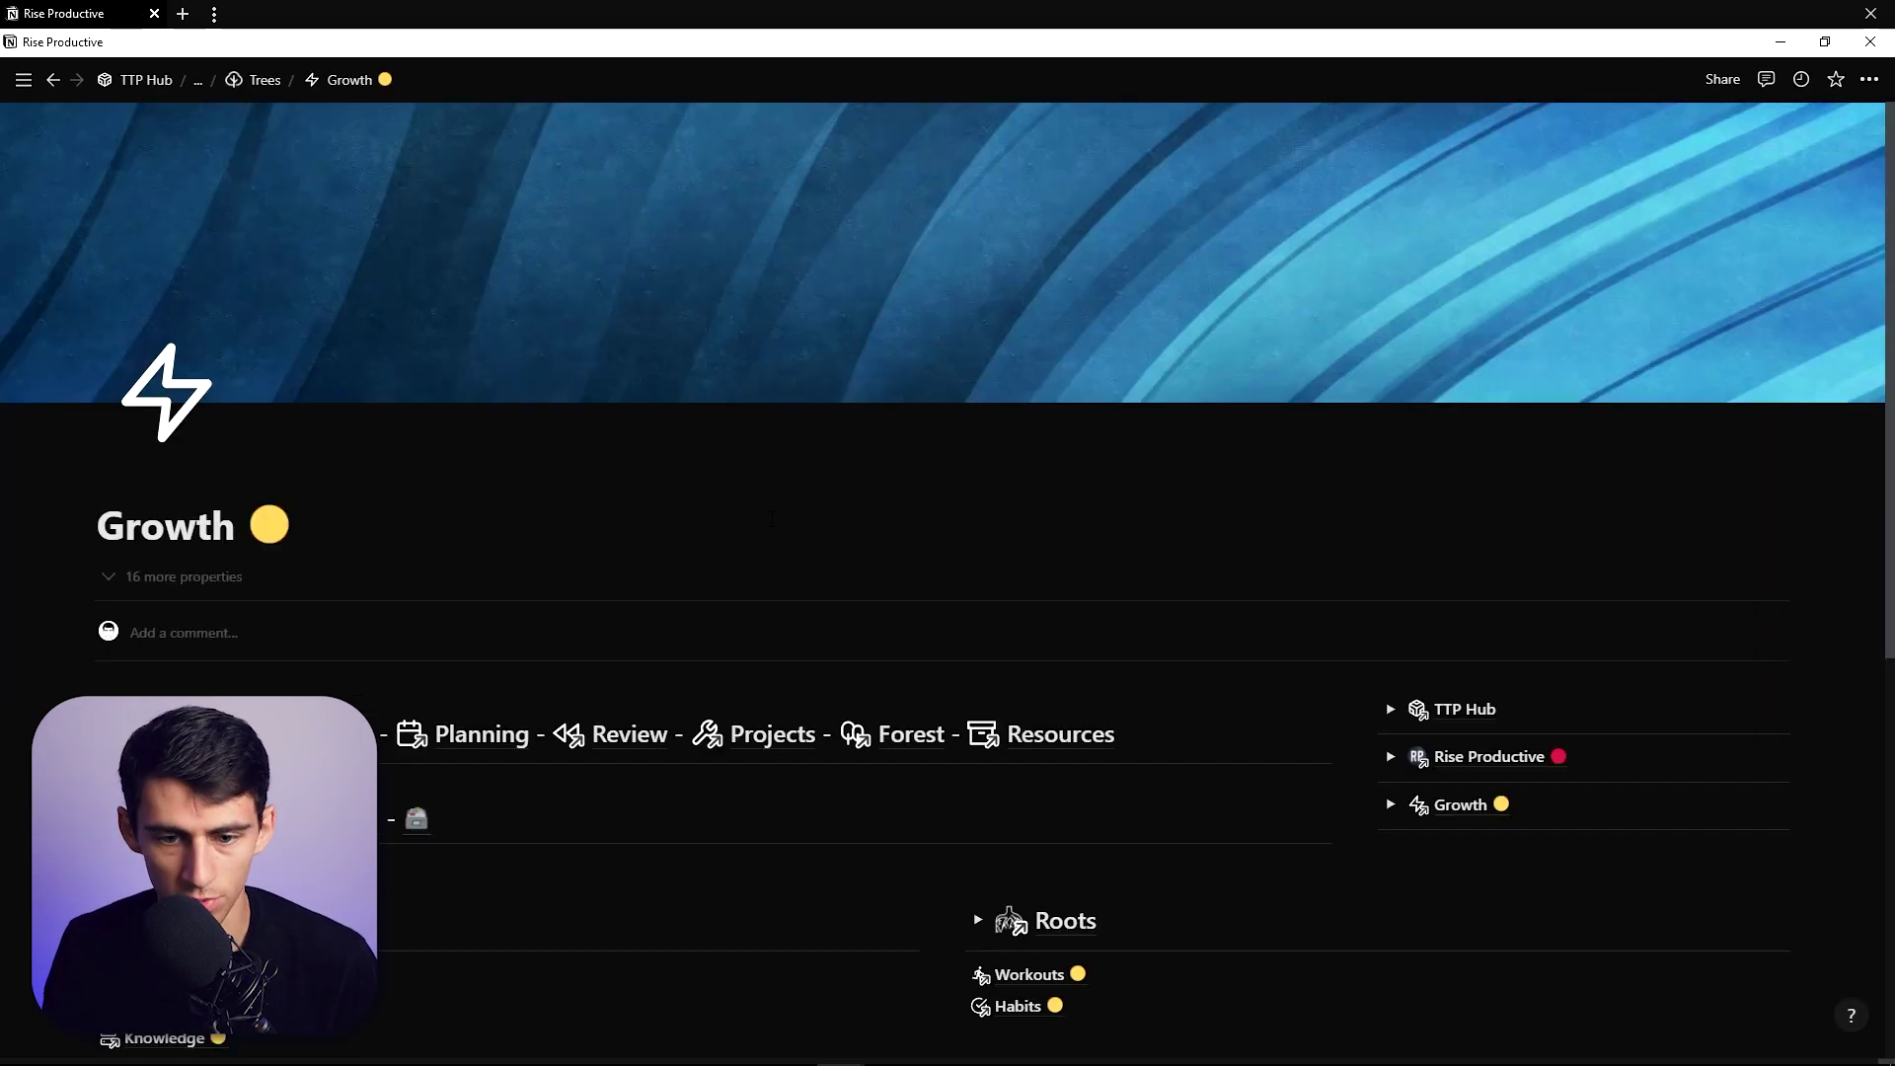
scroll(475, 363, "down", 2)
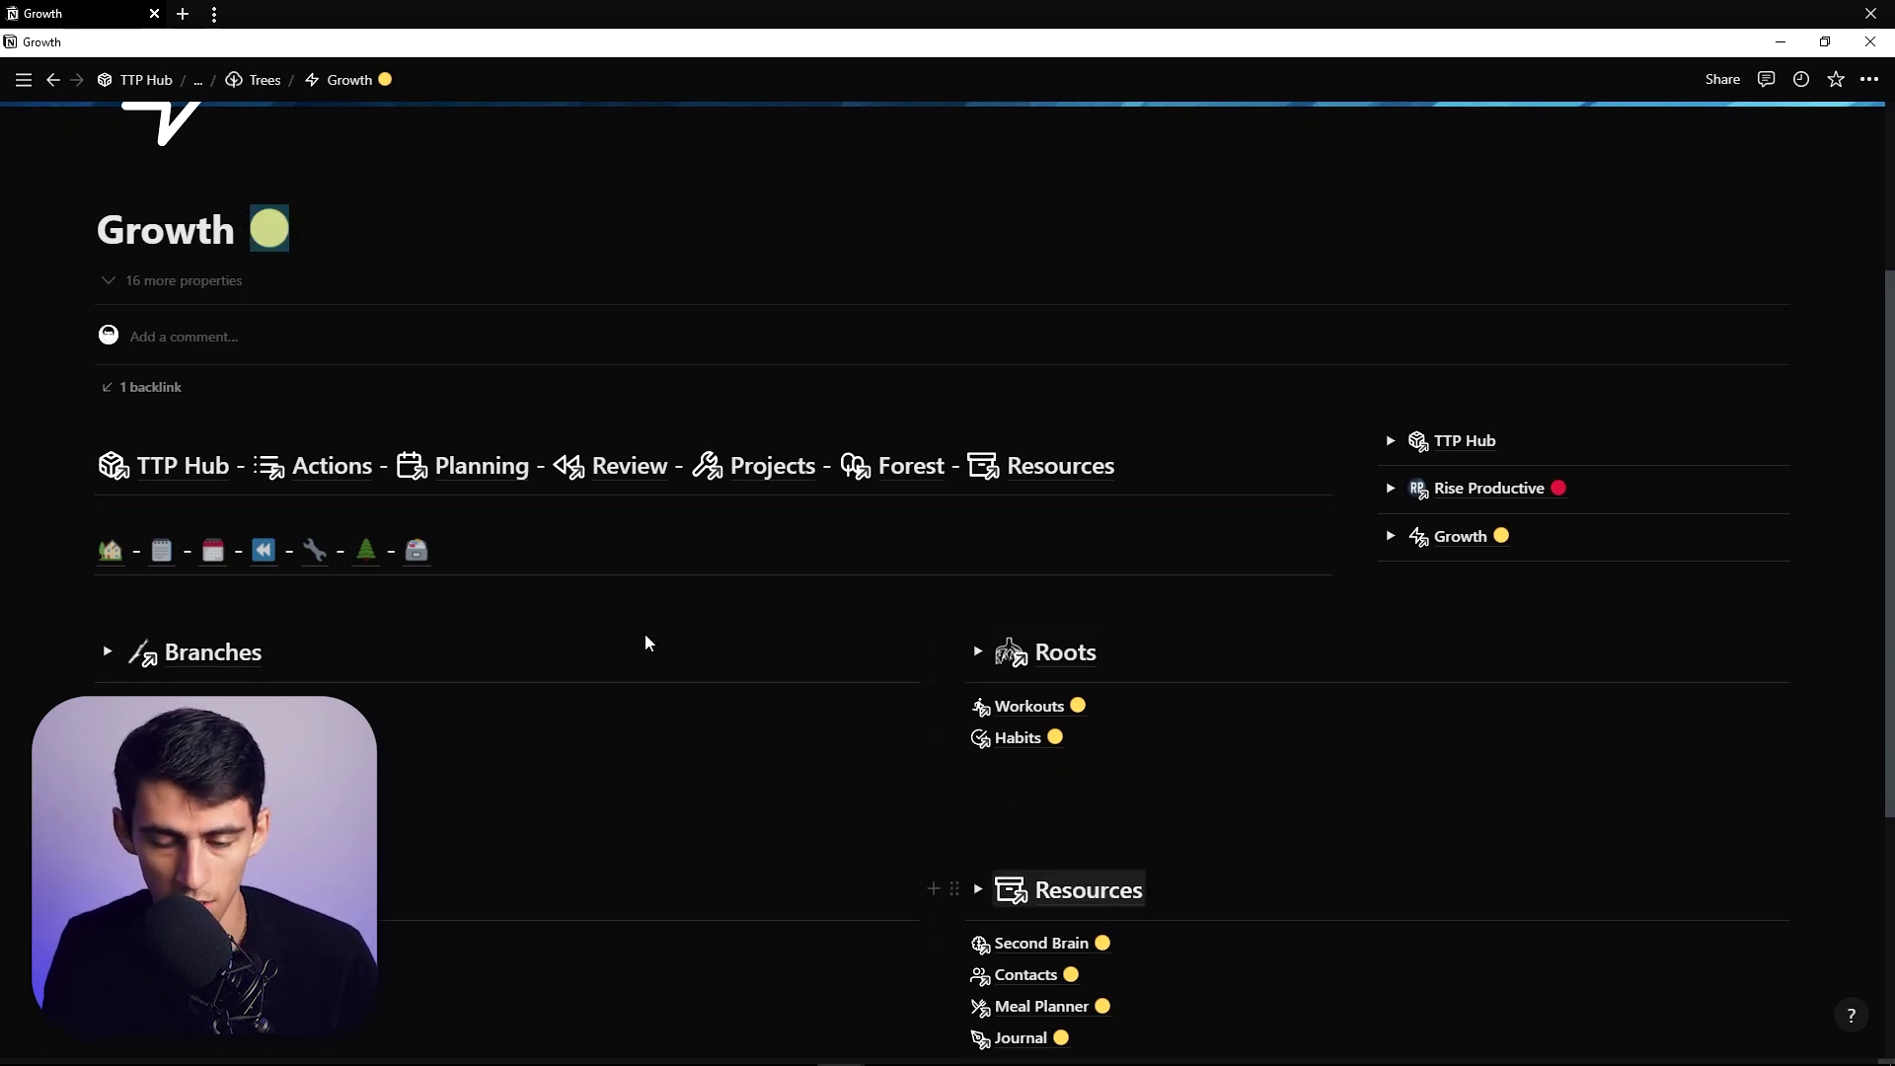
- Open the Resources database page, then move on to TTP Hub
key("ctrl+r")
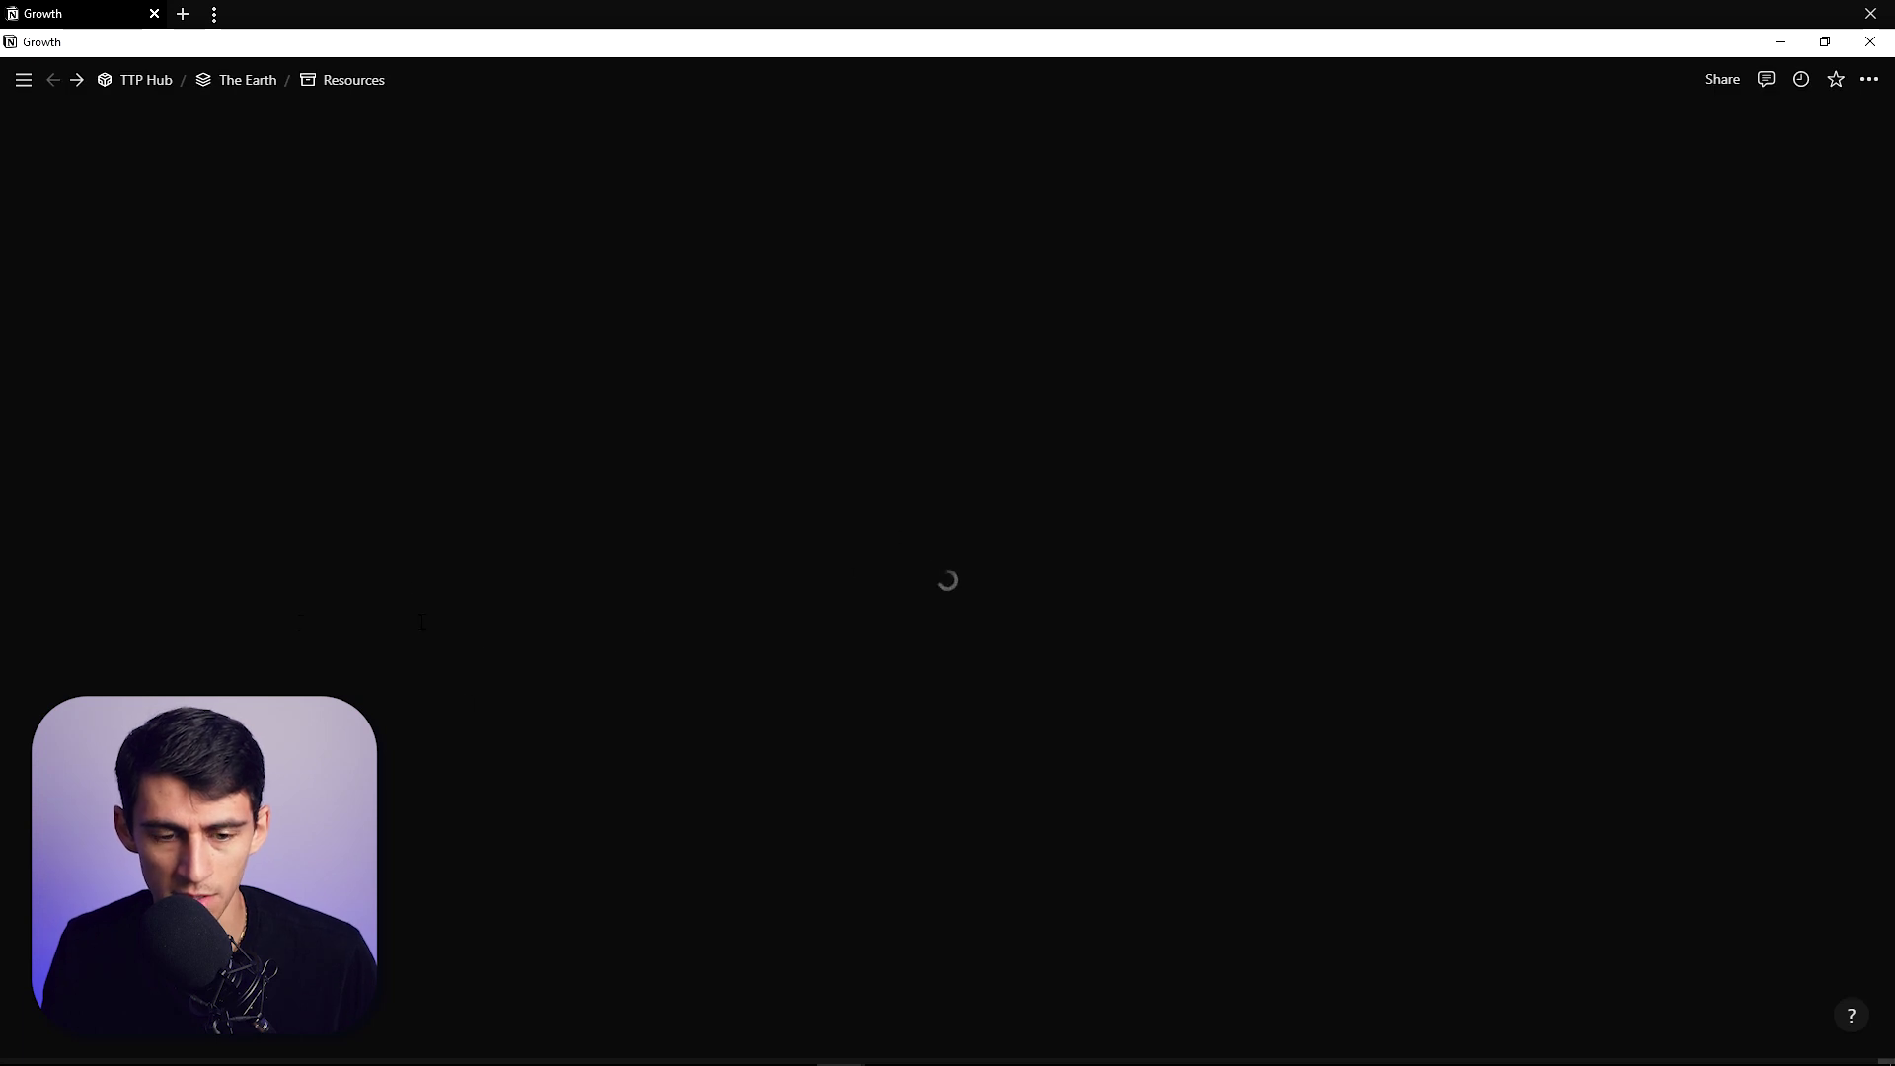
scroll(392, 506, "down", 2)
scroll(189, 451, "up", 3)
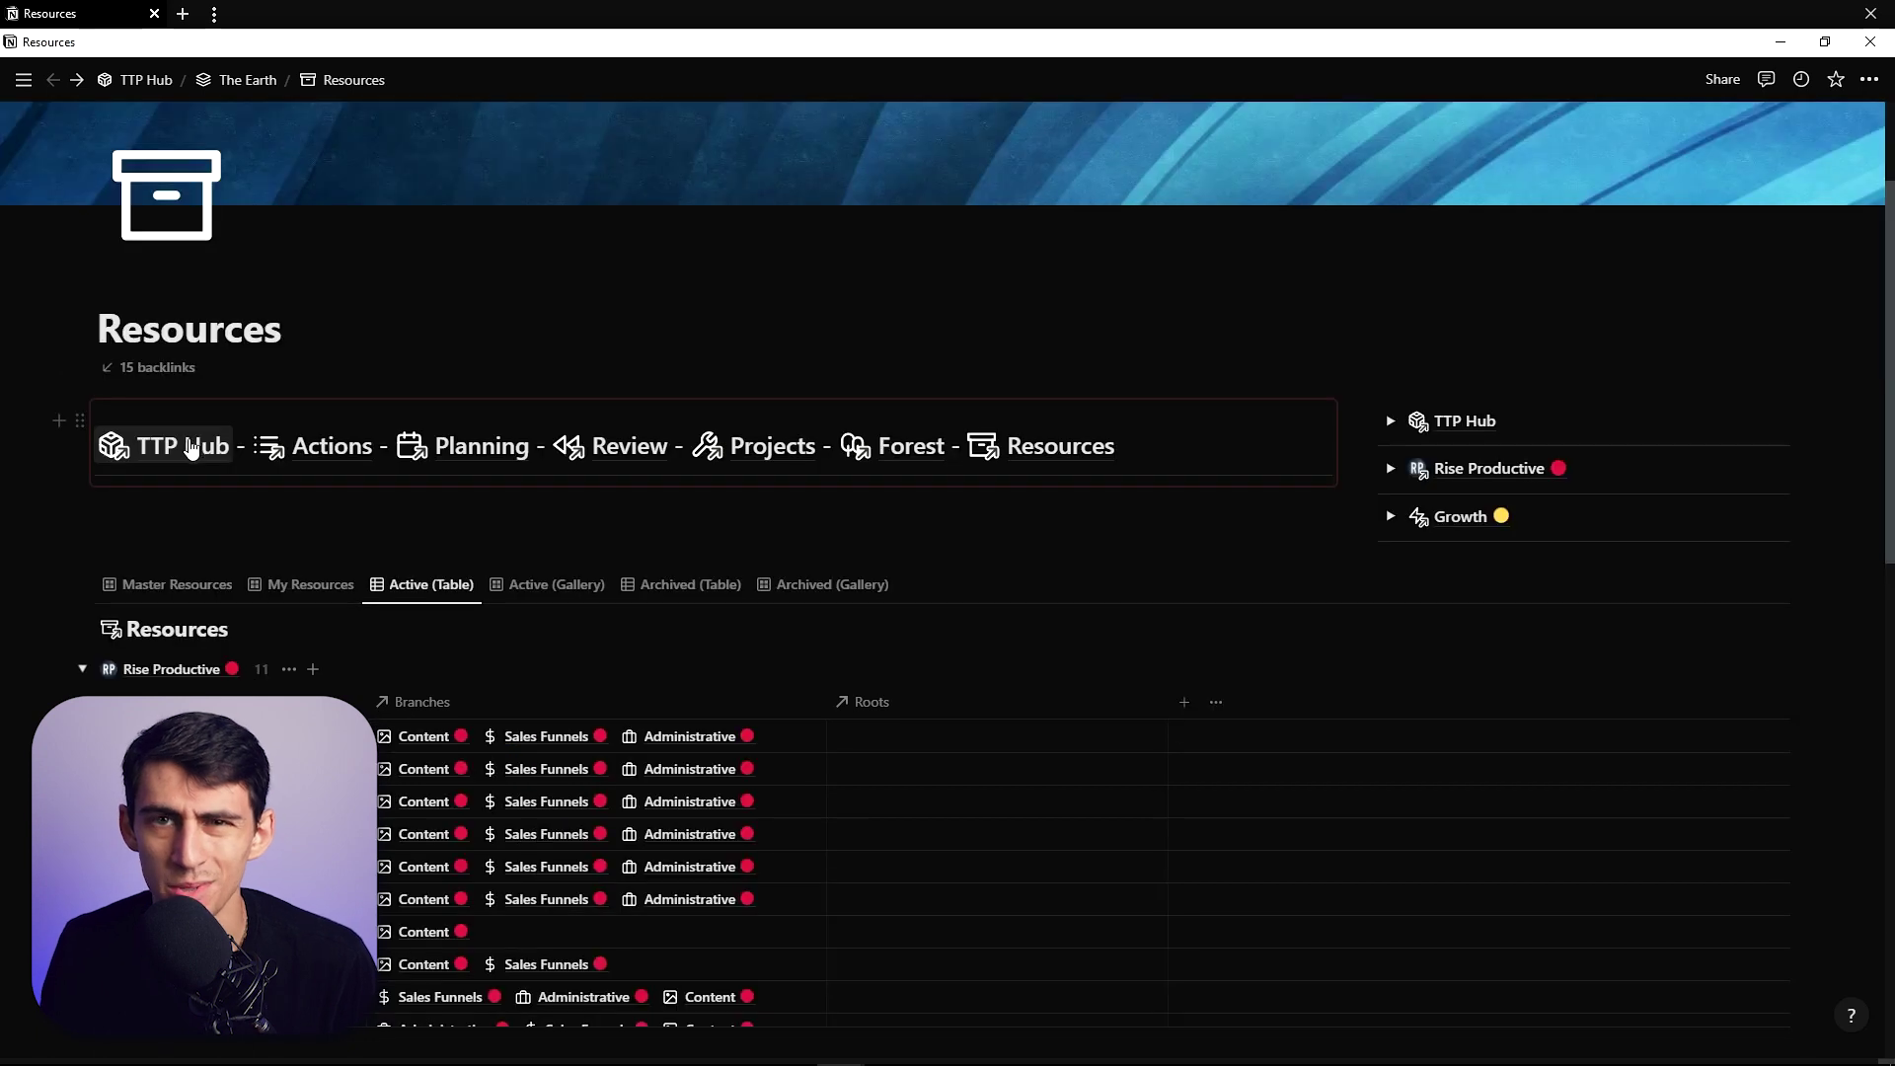
left_click(192, 449)
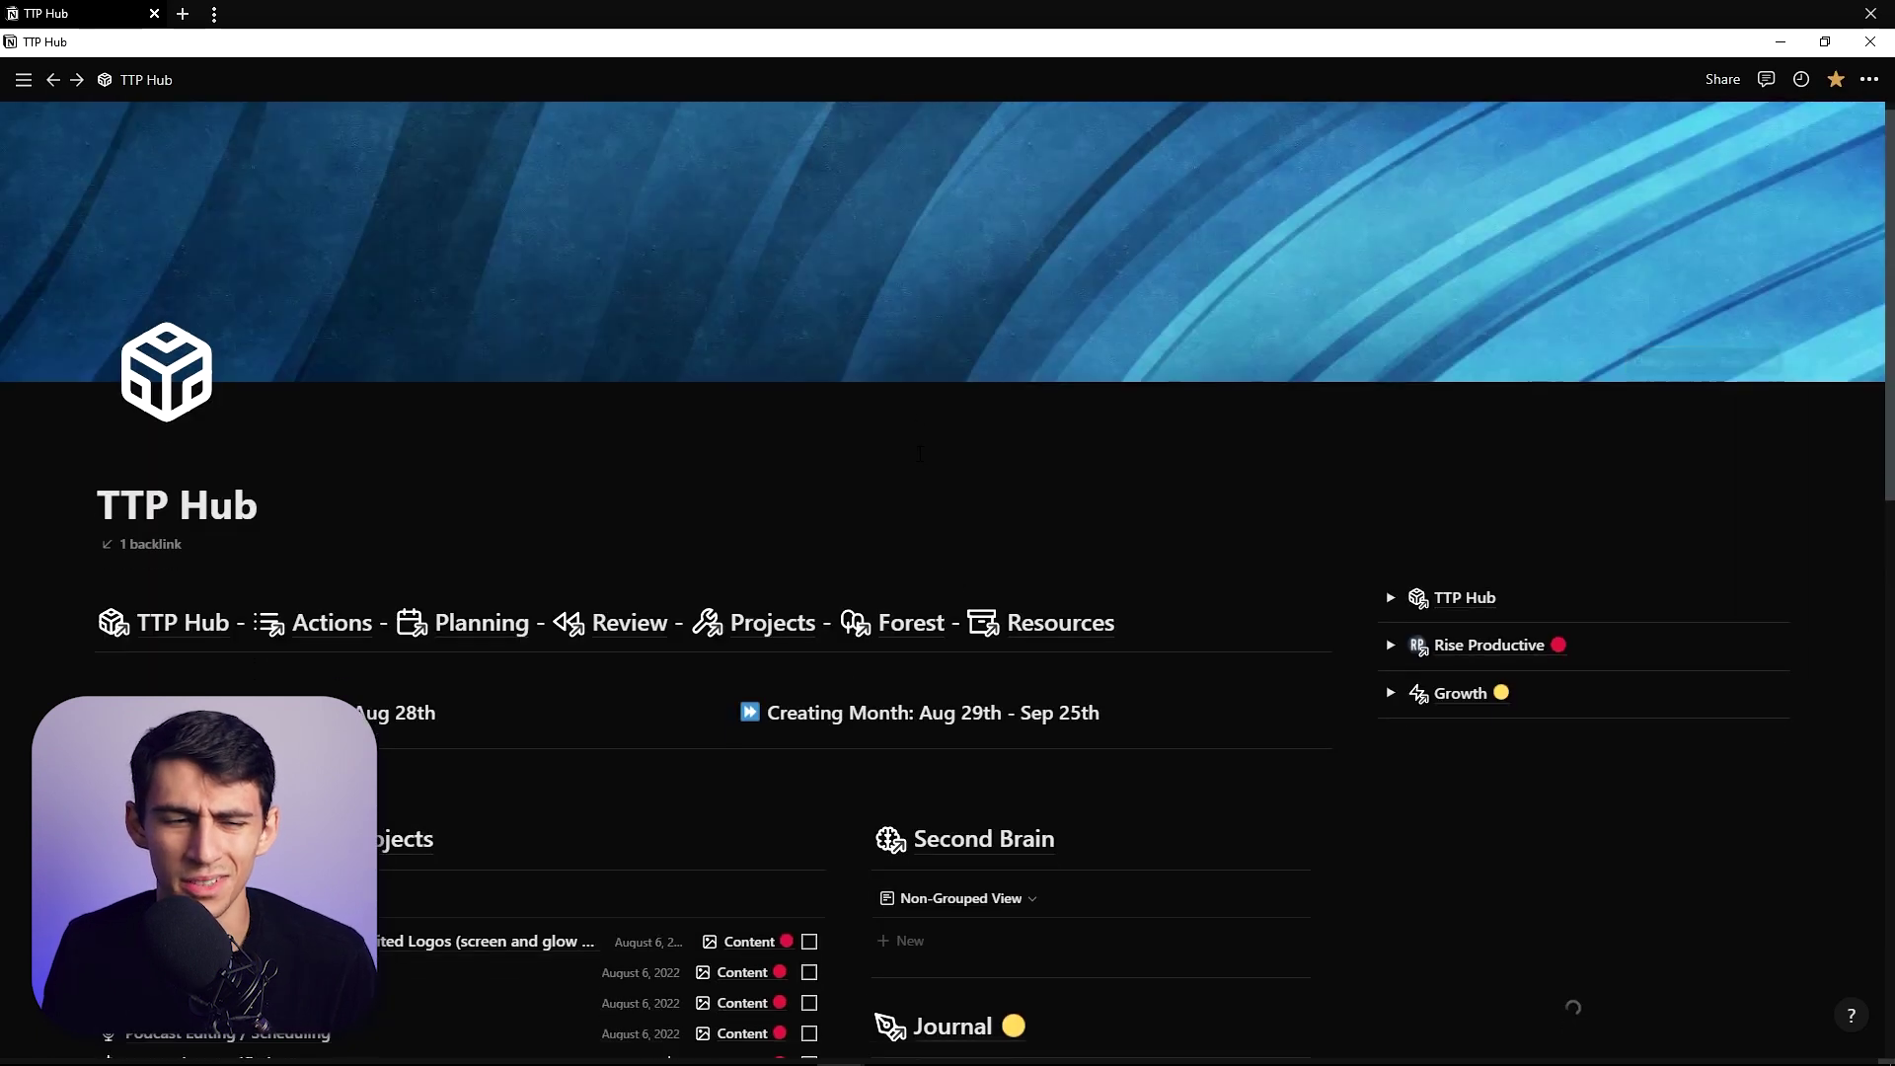
left_click(398, 432)
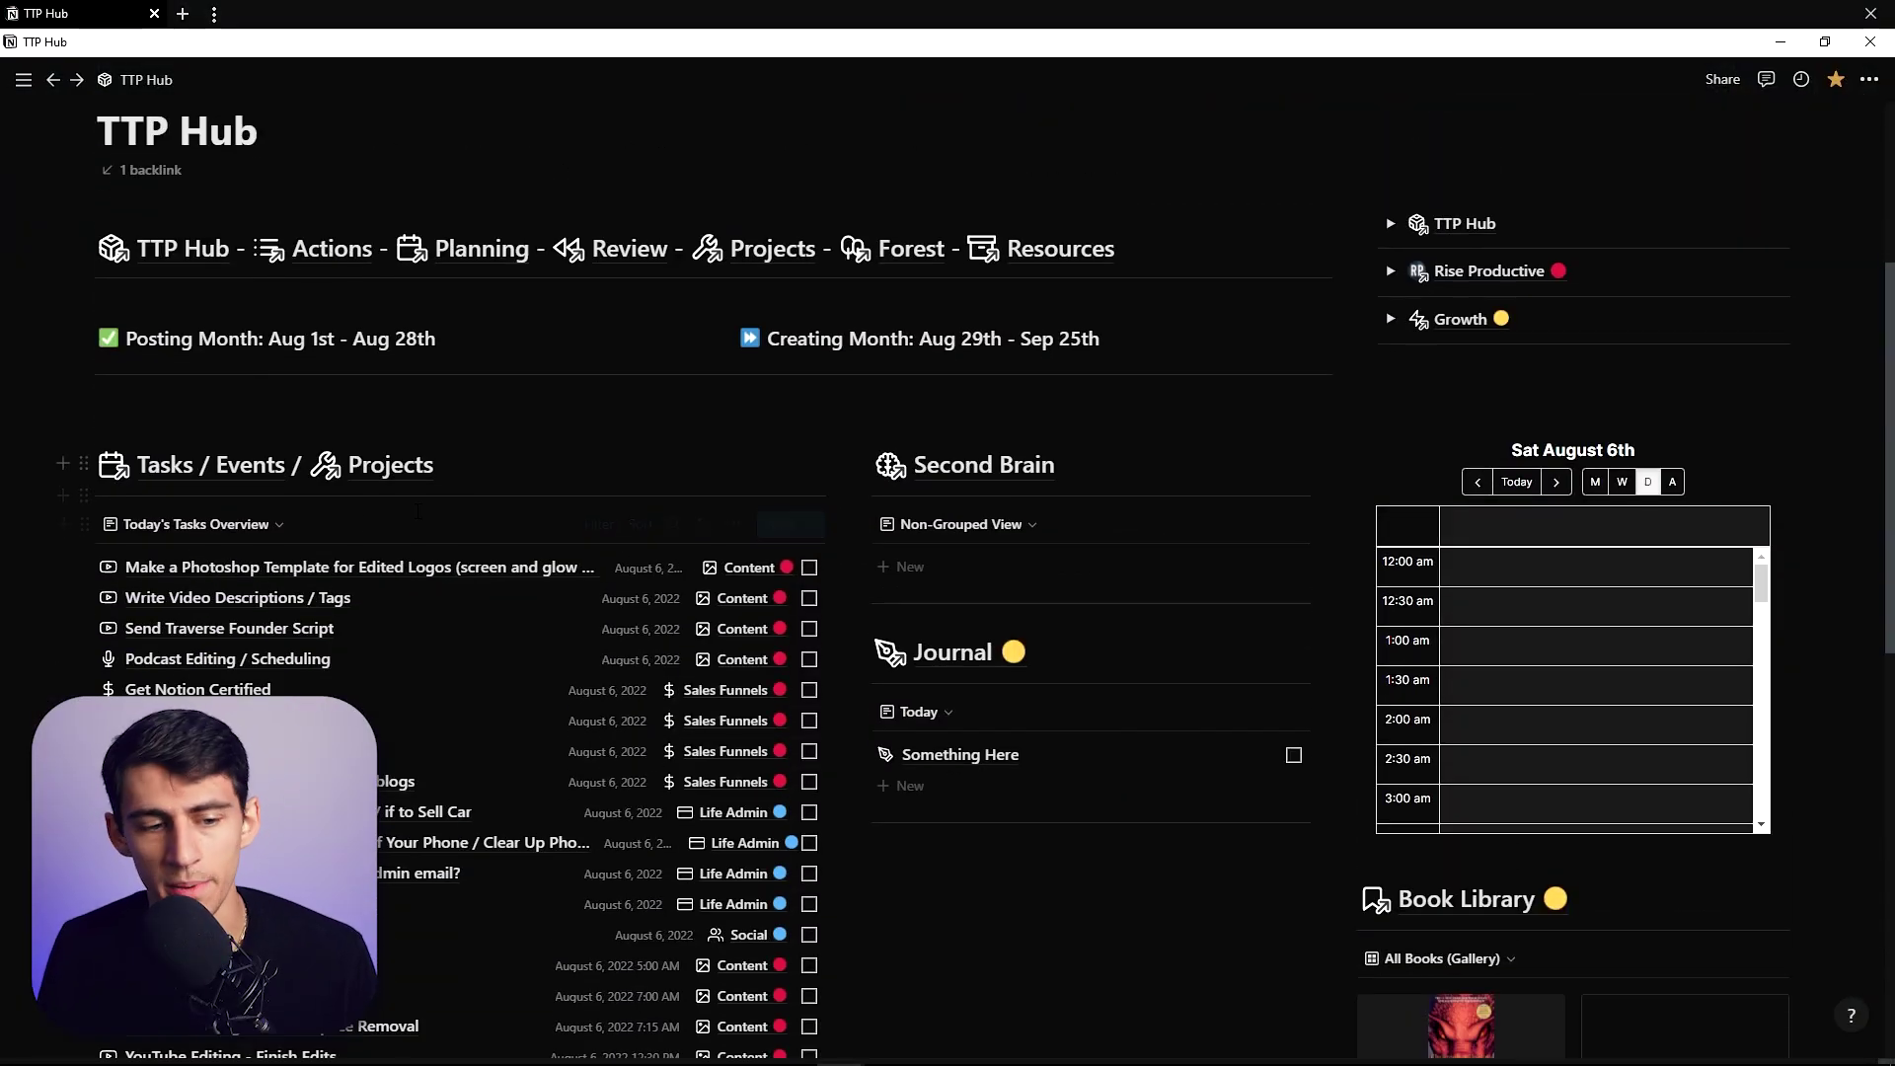
scroll(900, 578, "down", 1)
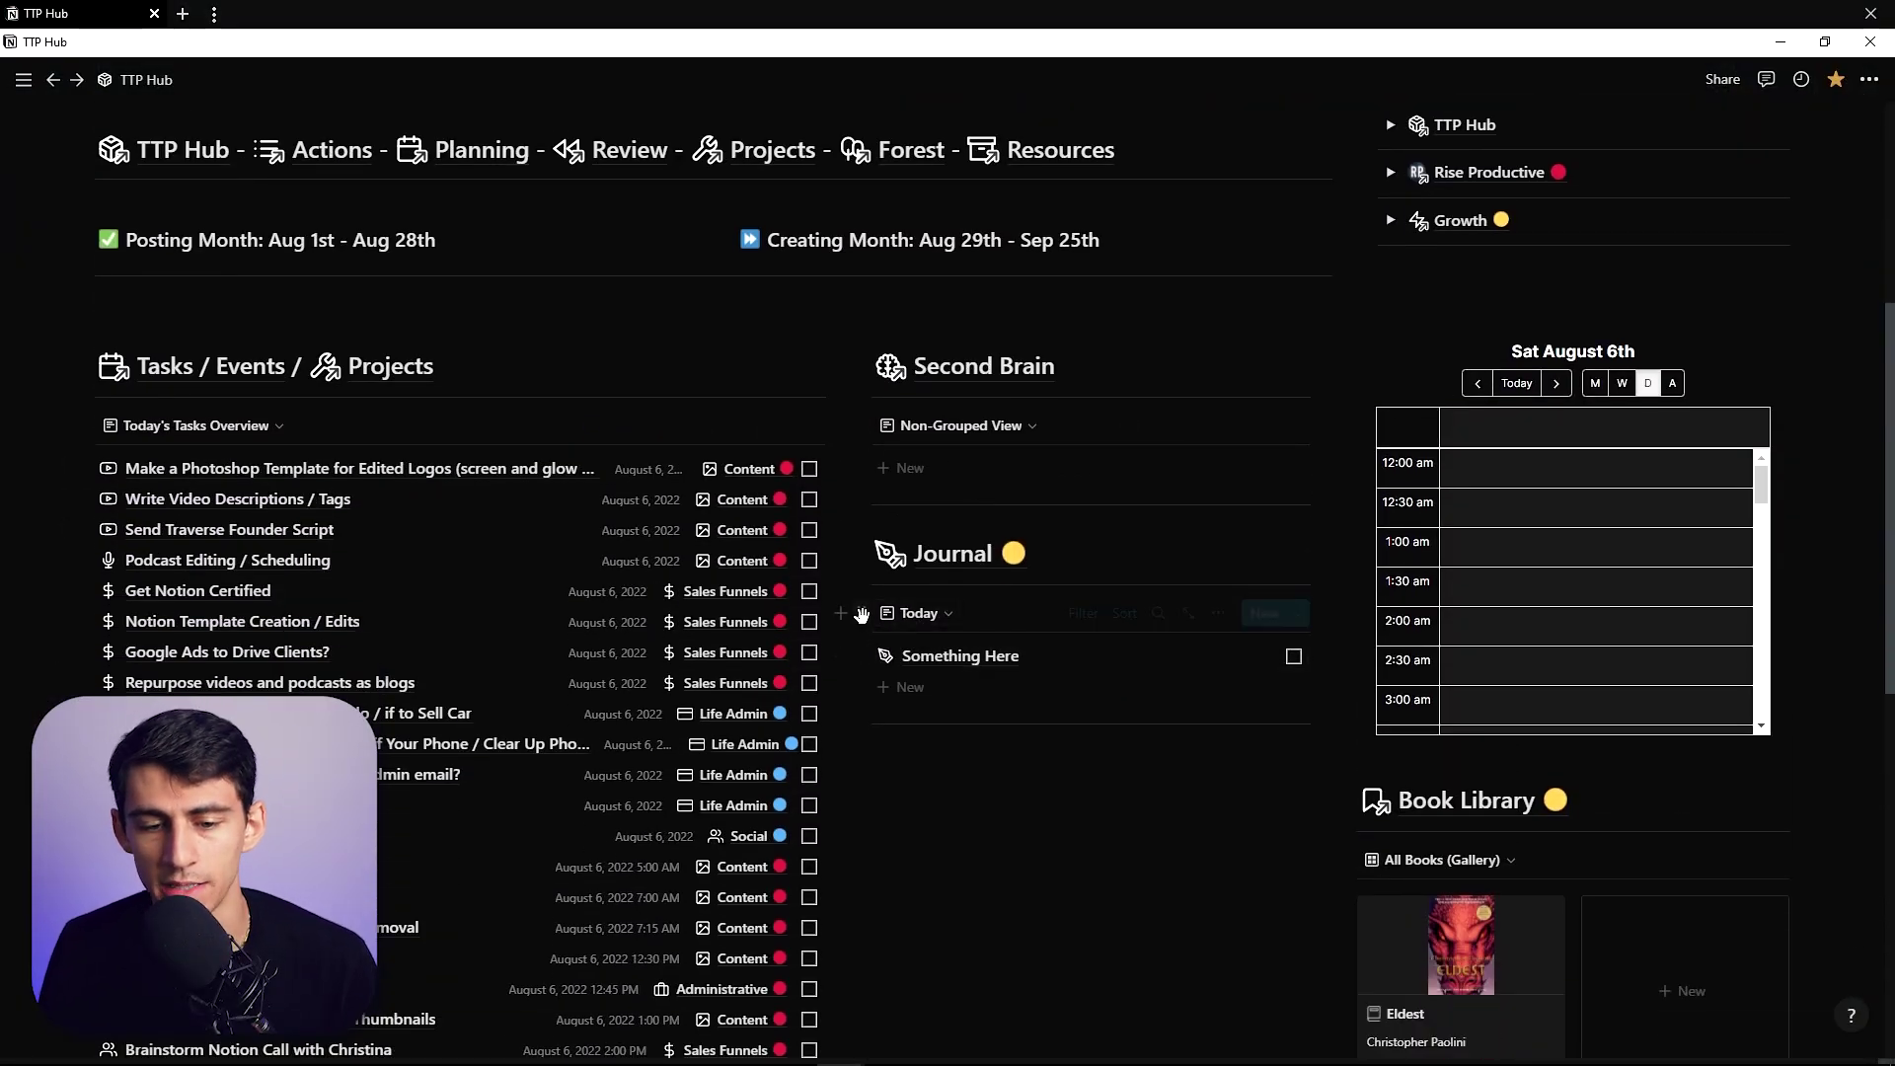
left_click(861, 612)
left_click(747, 460)
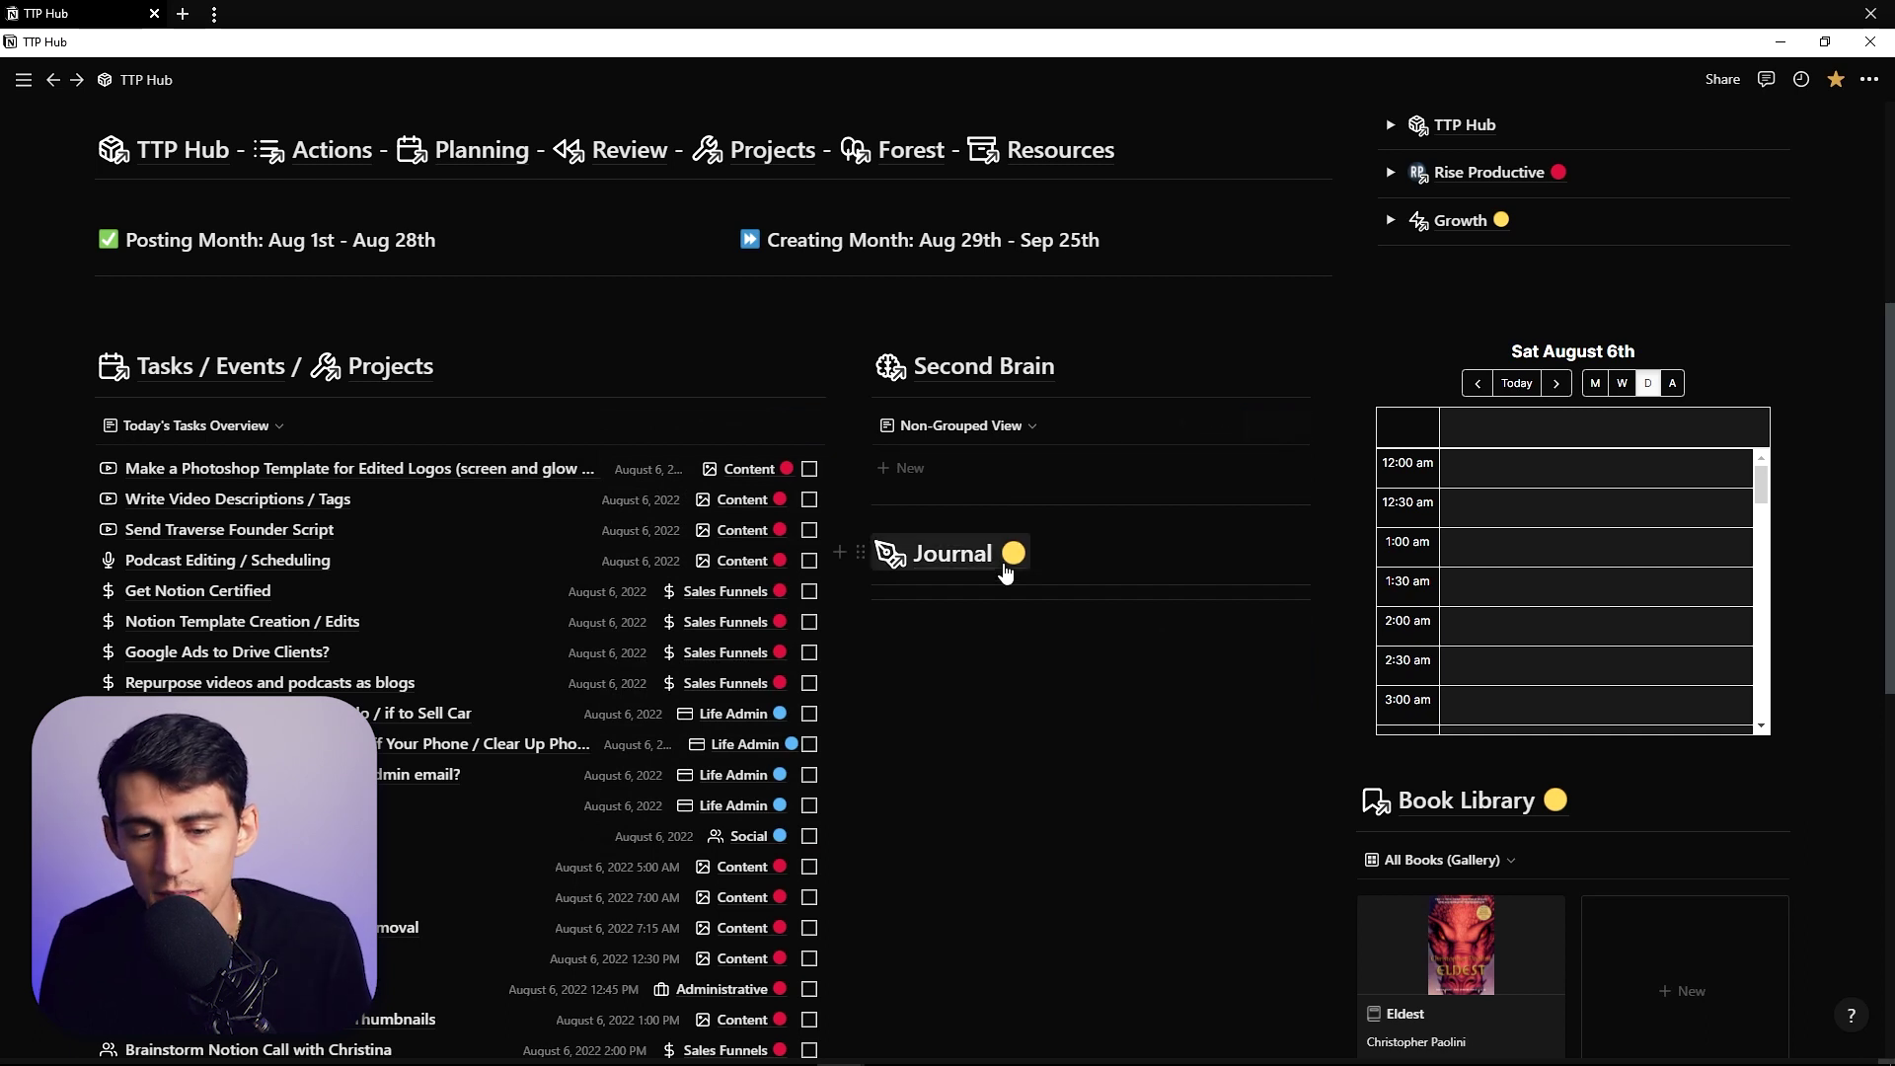
key("ctrl+z")
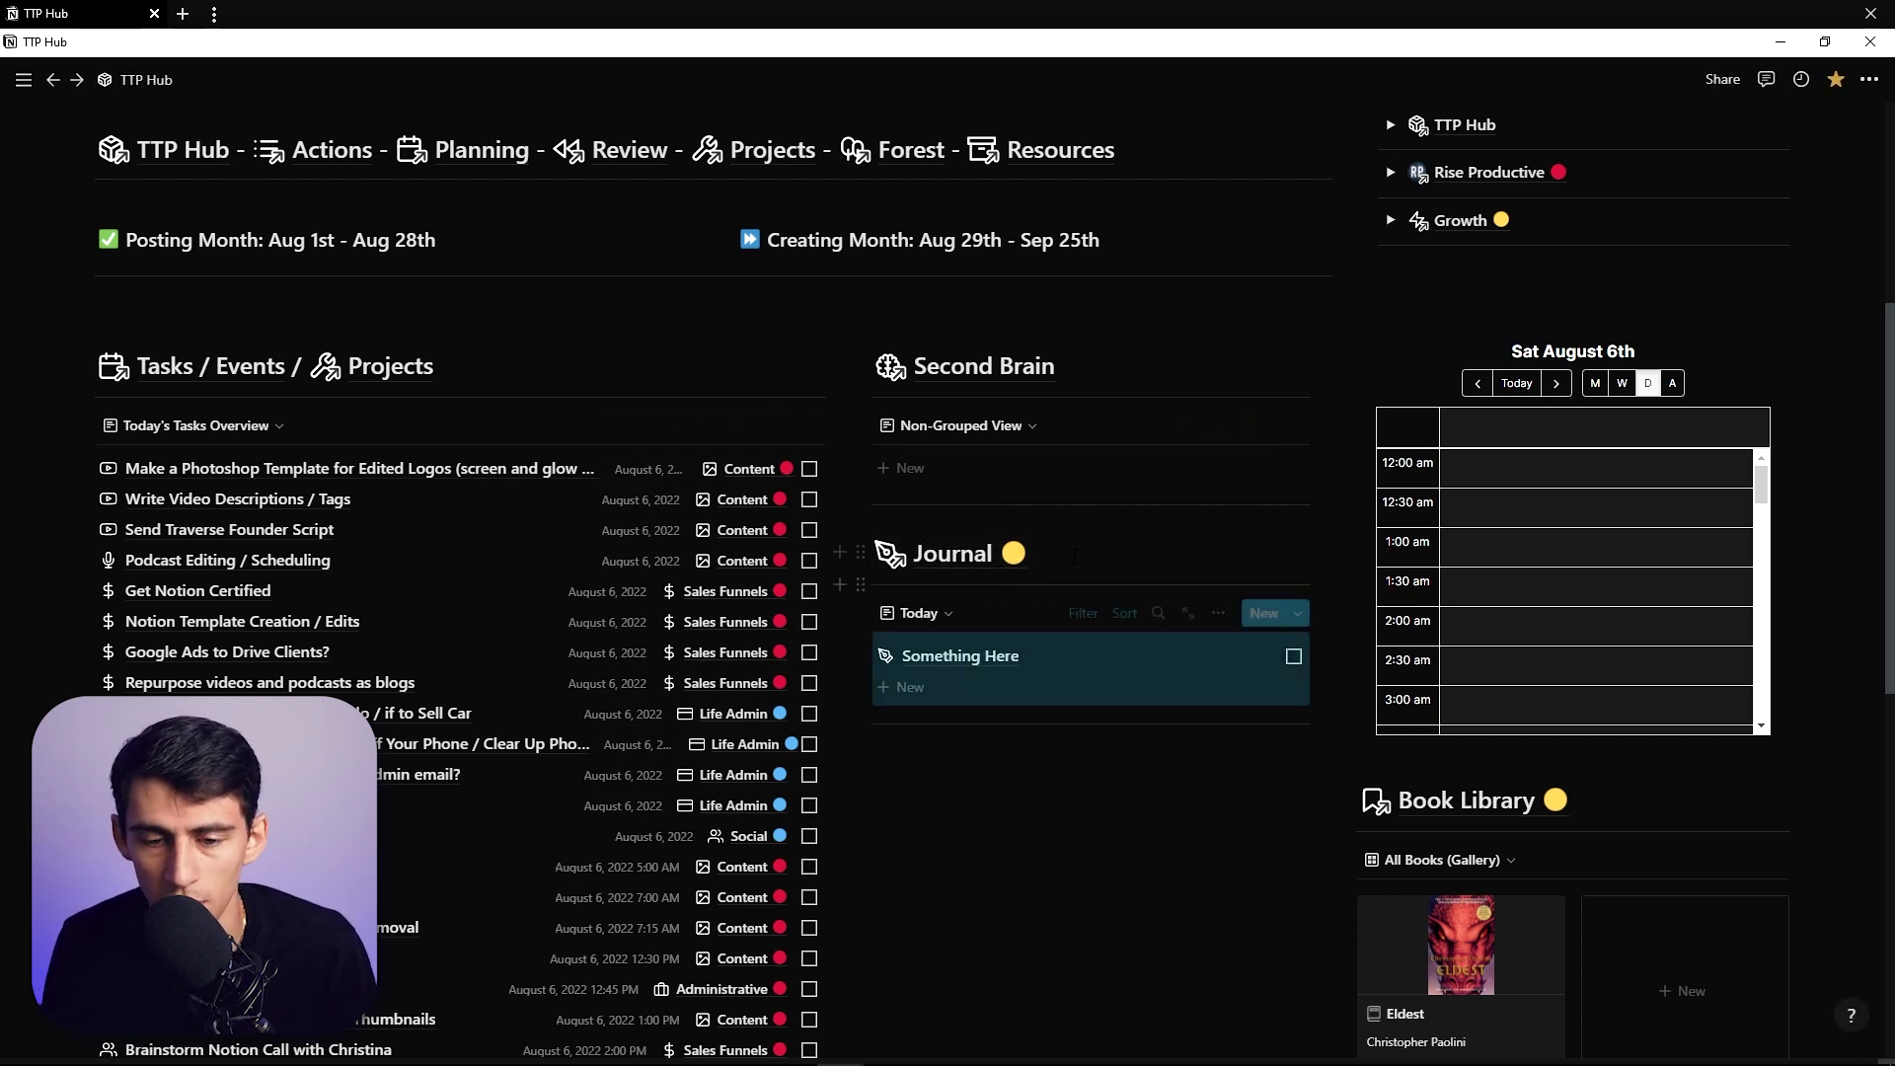
left_click(1034, 555)
- Pass through Journal and Resources to The Earth, collapse Master, and open Roots
left_click(976, 560)
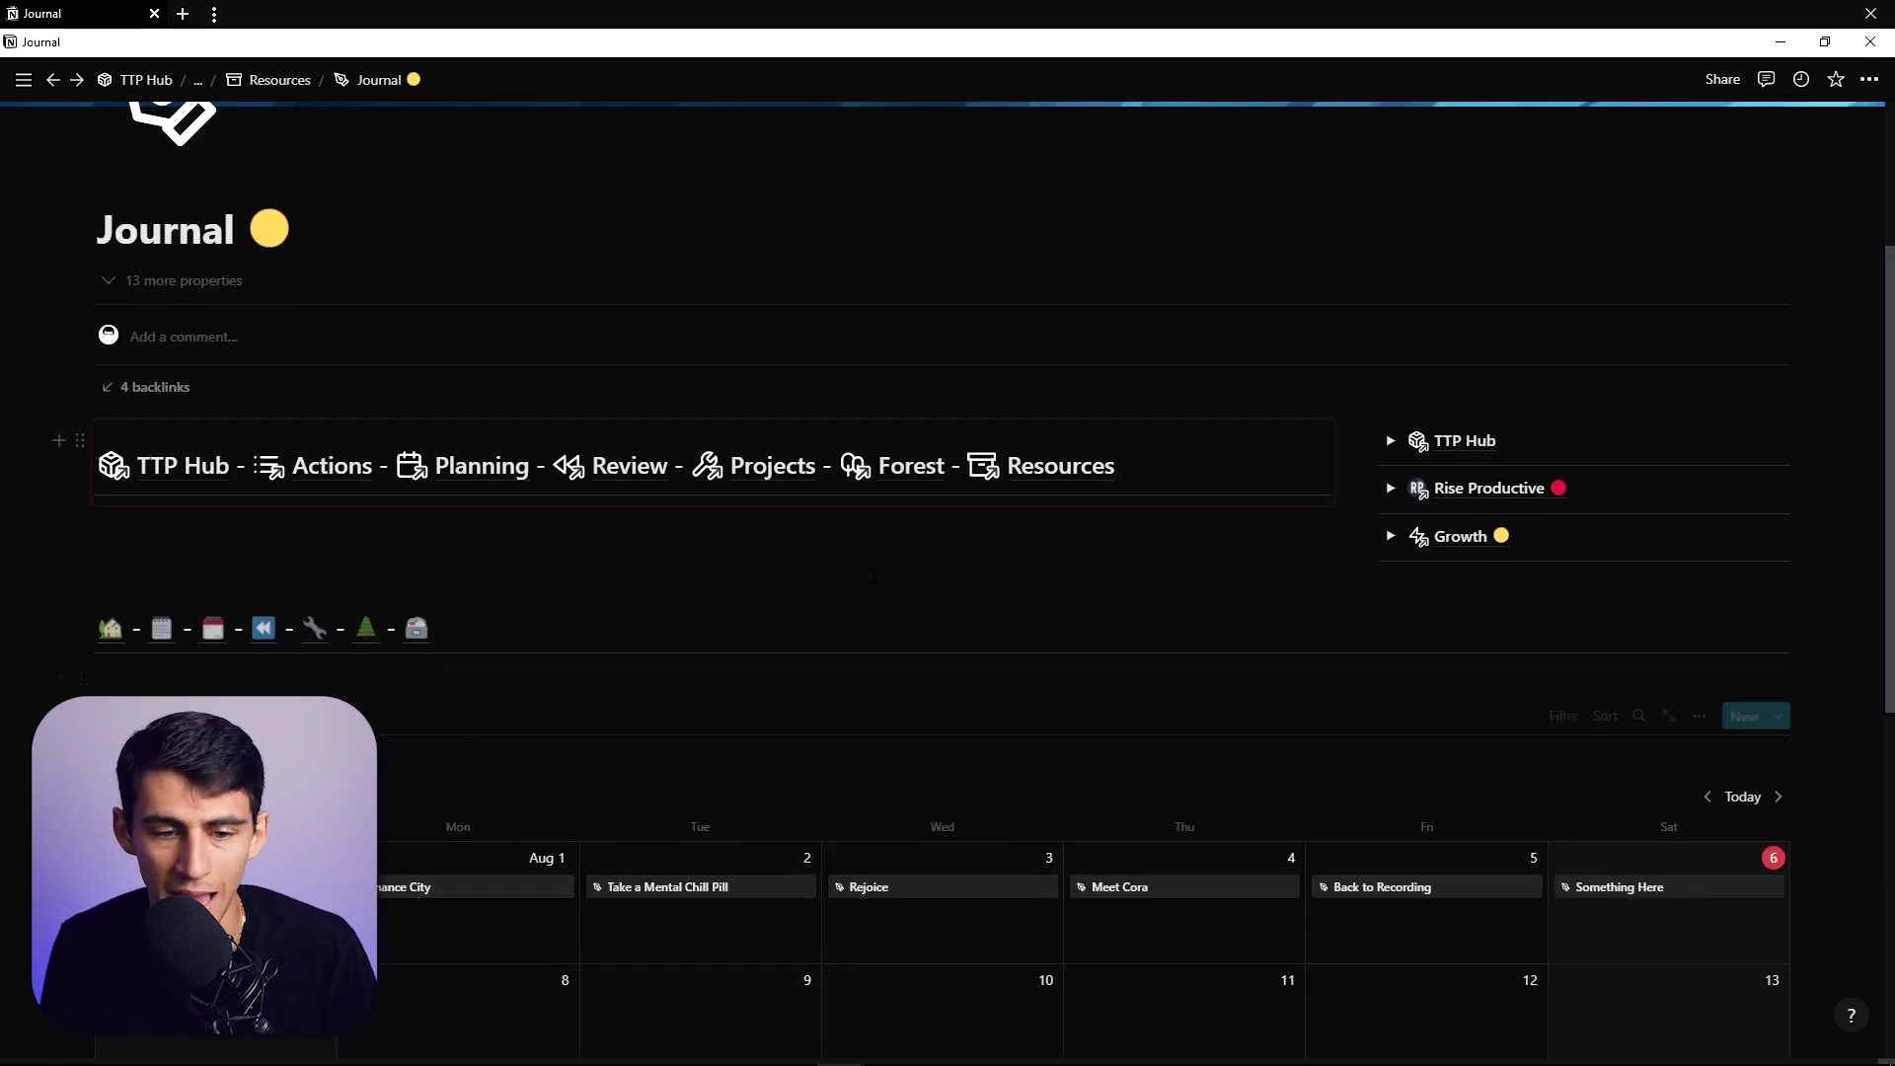
scroll(872, 579, "down", 1)
scroll(1033, 616, "down", 2)
scroll(1032, 617, "up", 3)
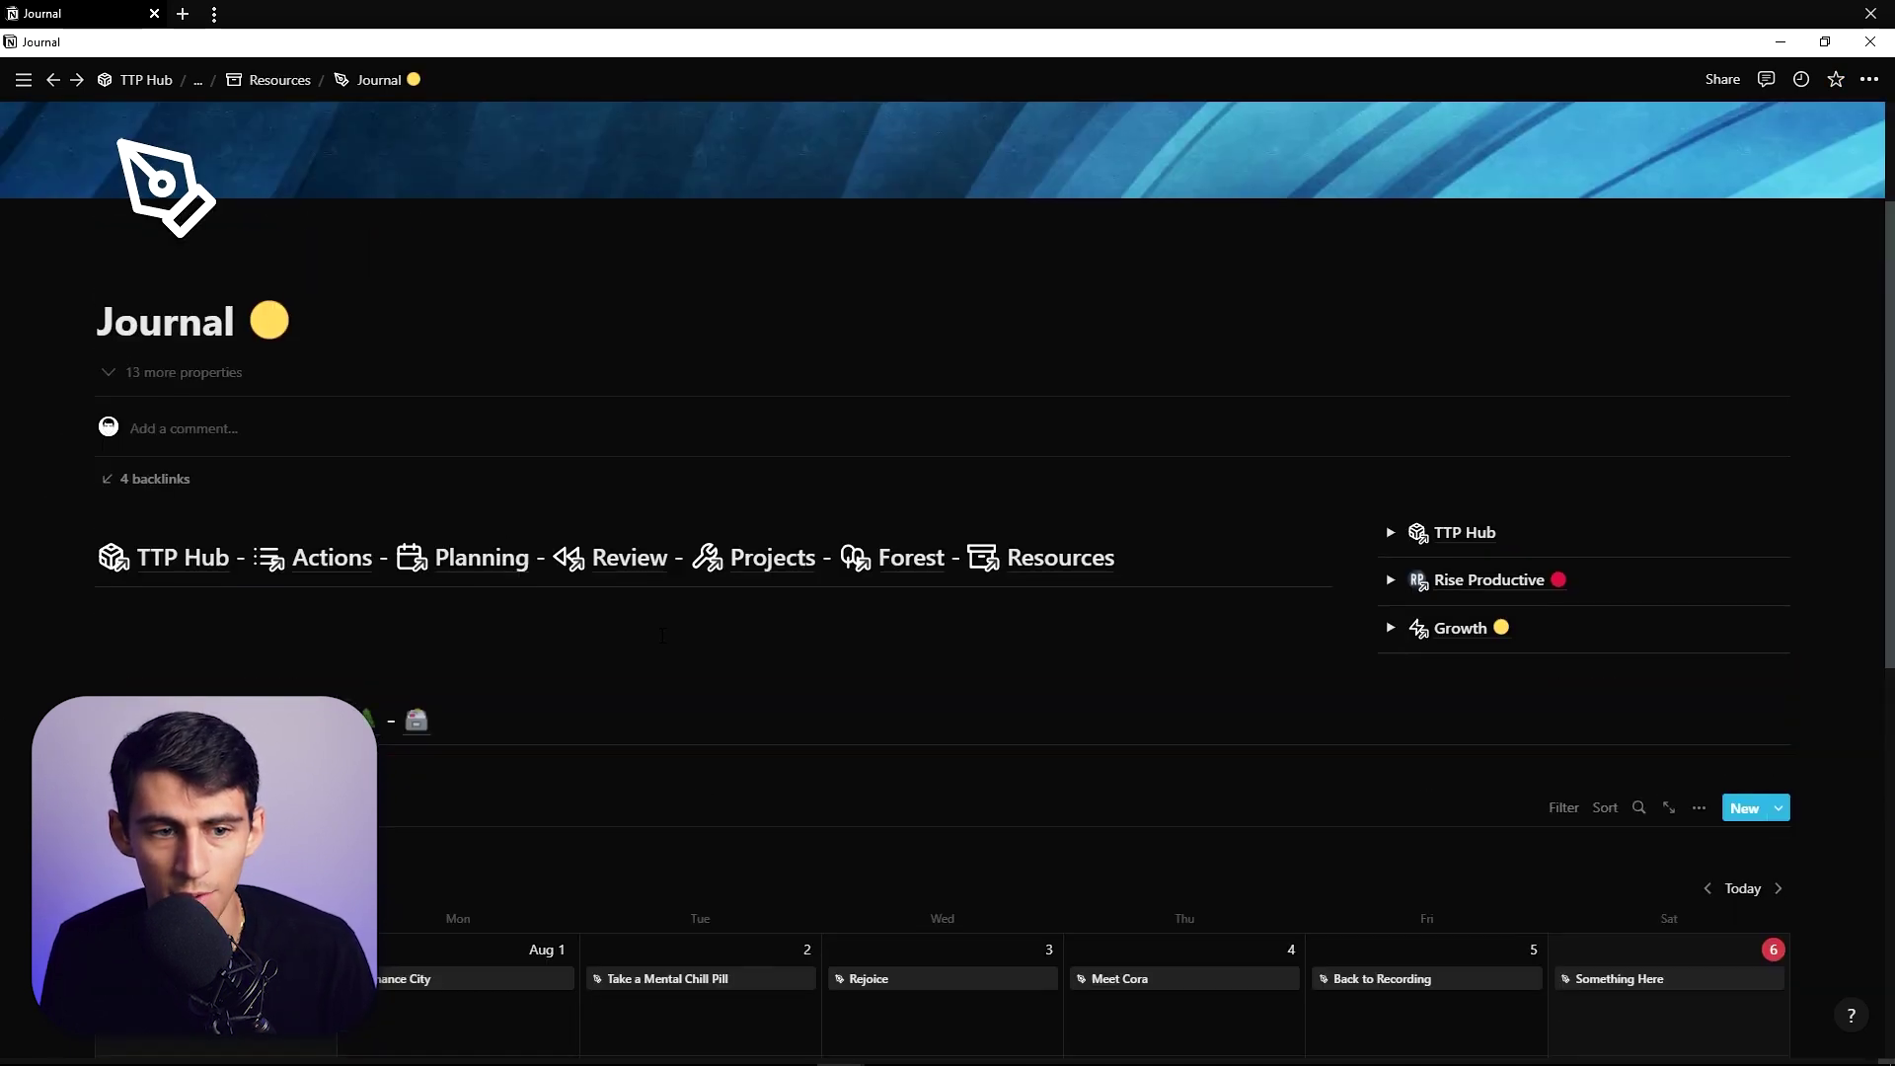
left_click(271, 81)
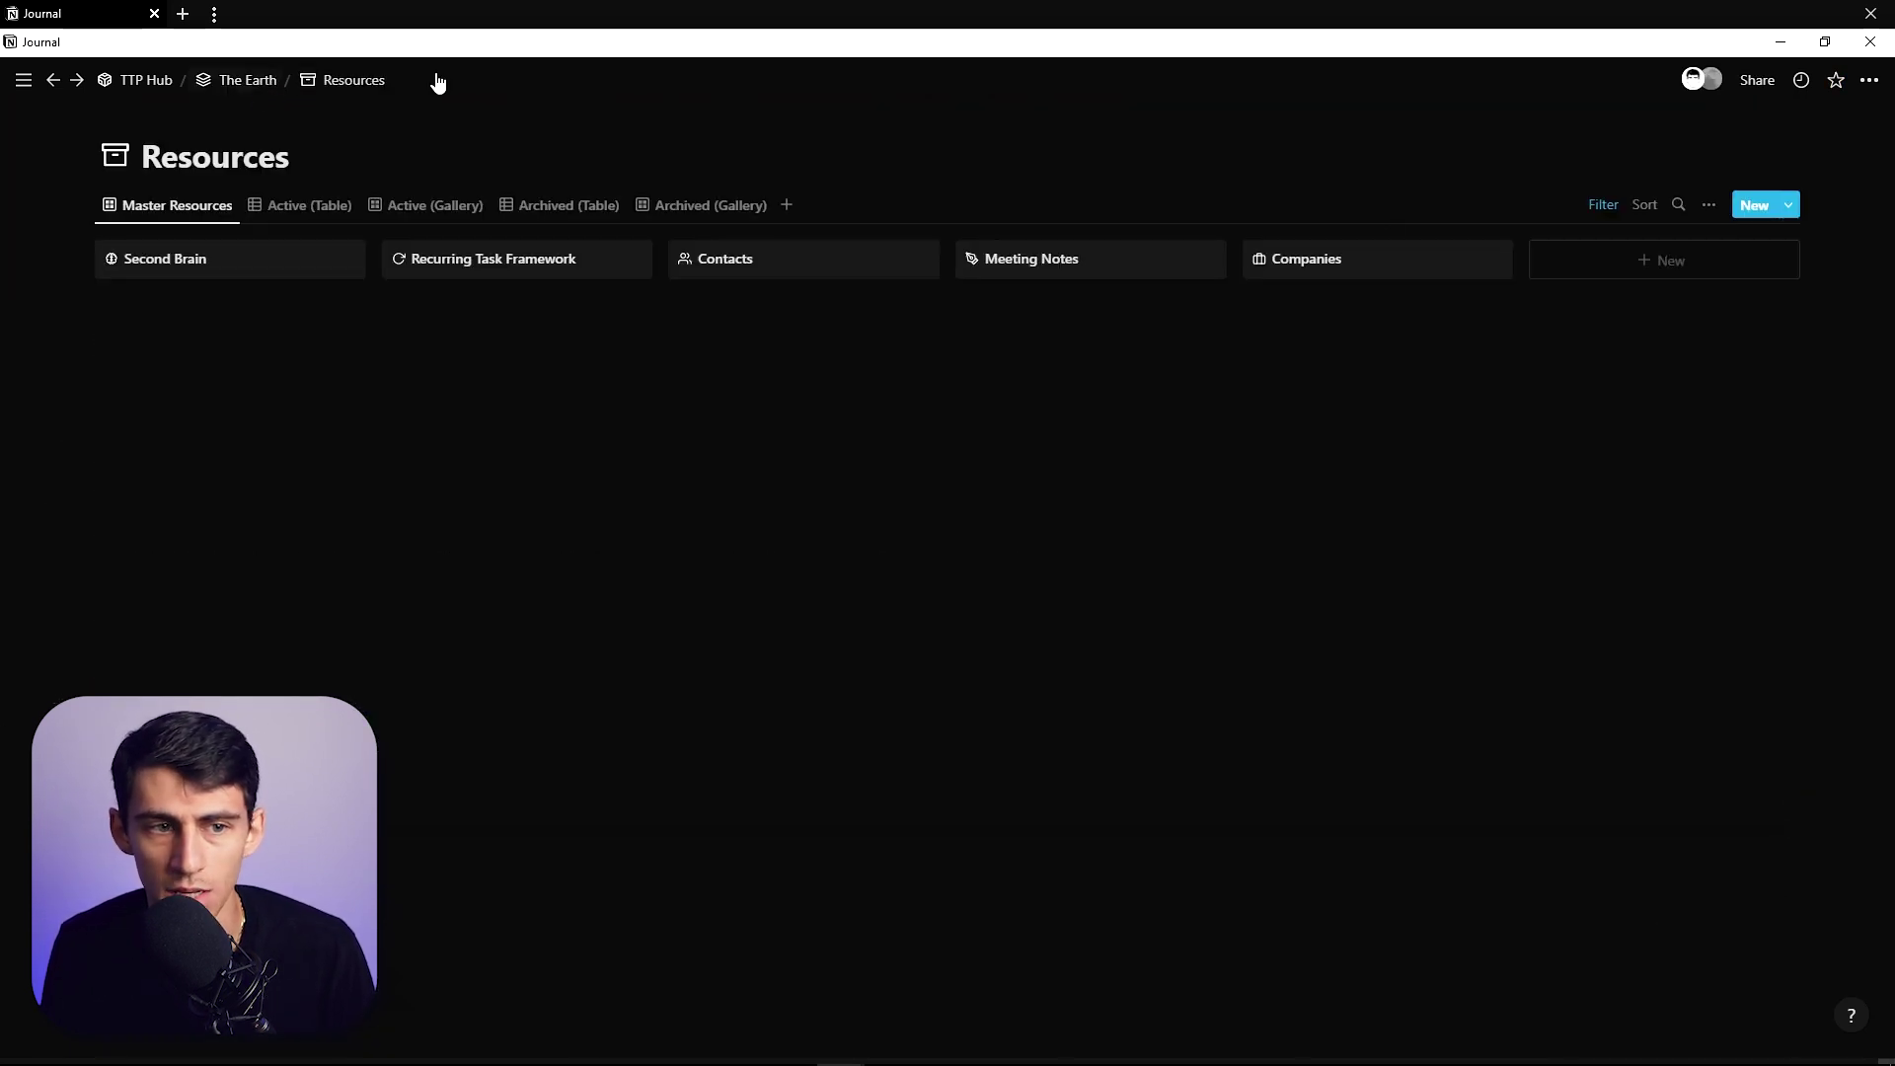
left_click(257, 77)
scroll(1231, 683, "down", 3)
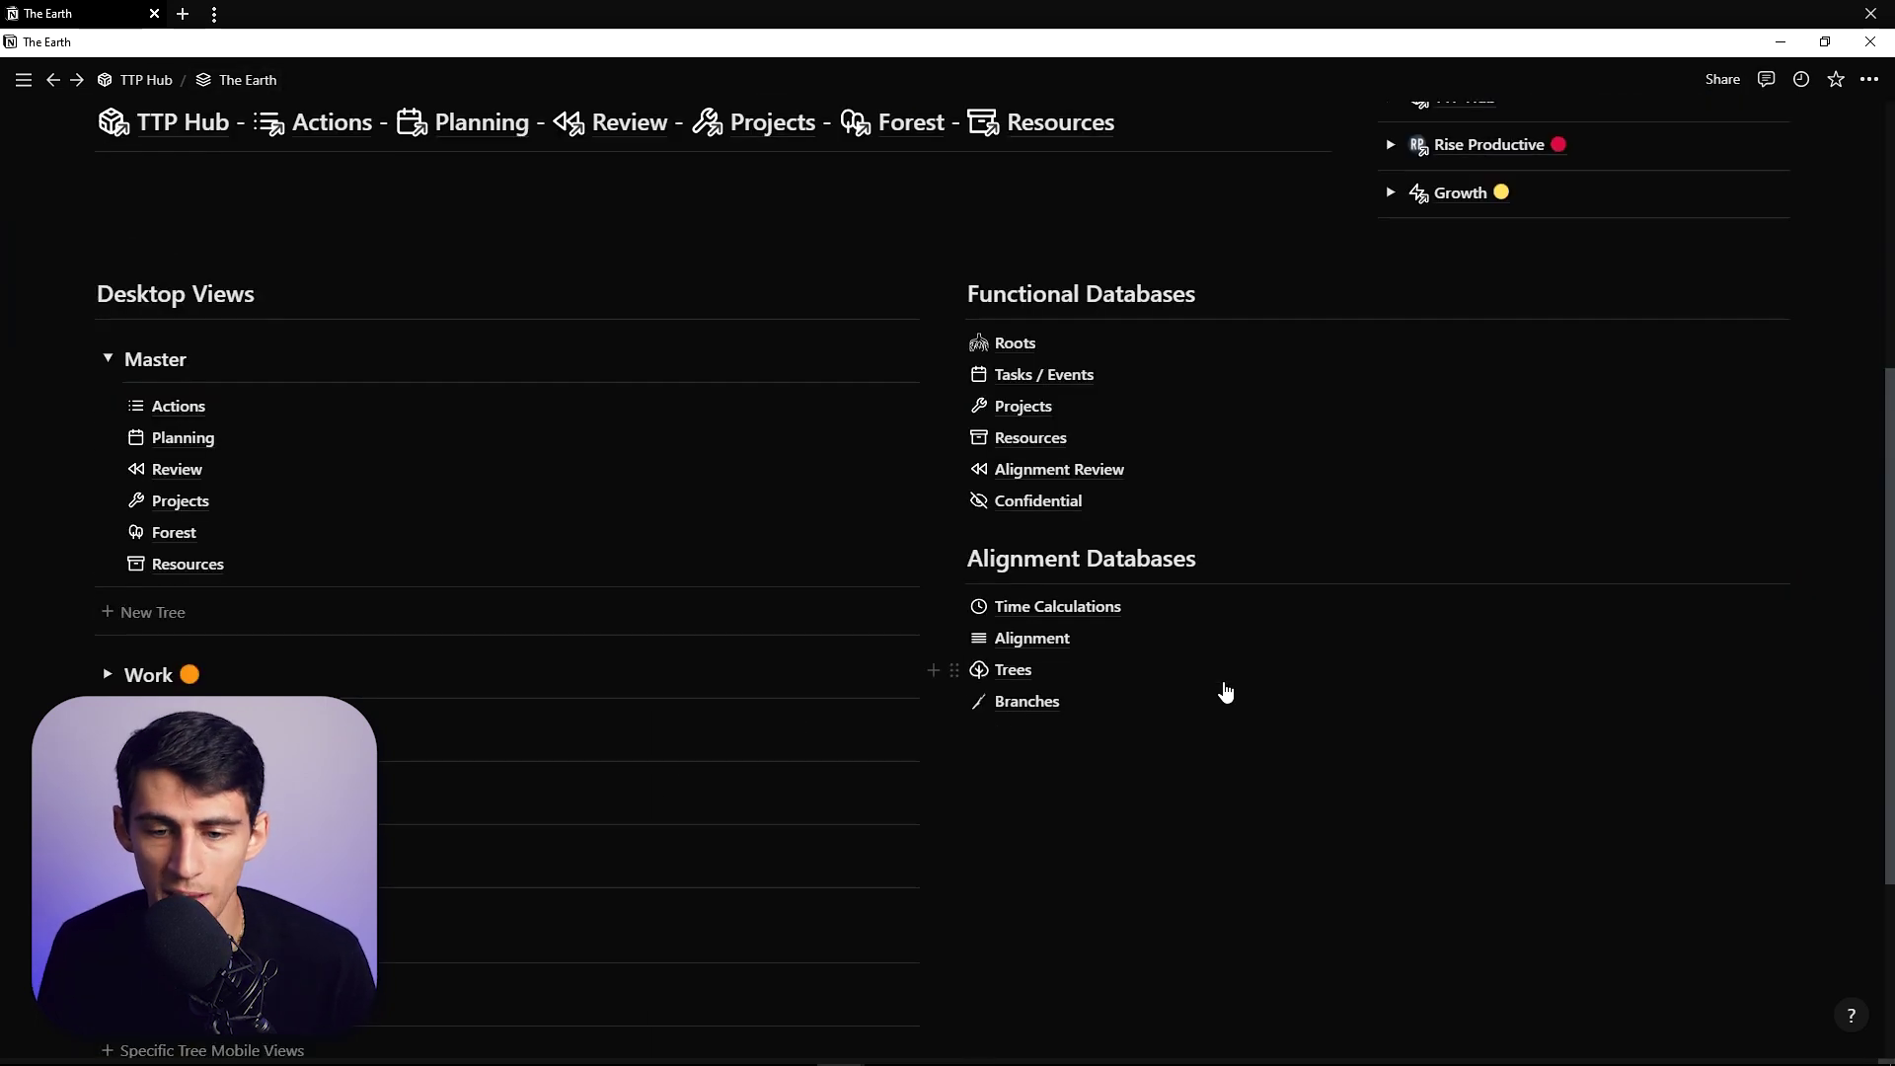
scroll(1223, 690, "up", 1)
scroll(1037, 592, "down", 2)
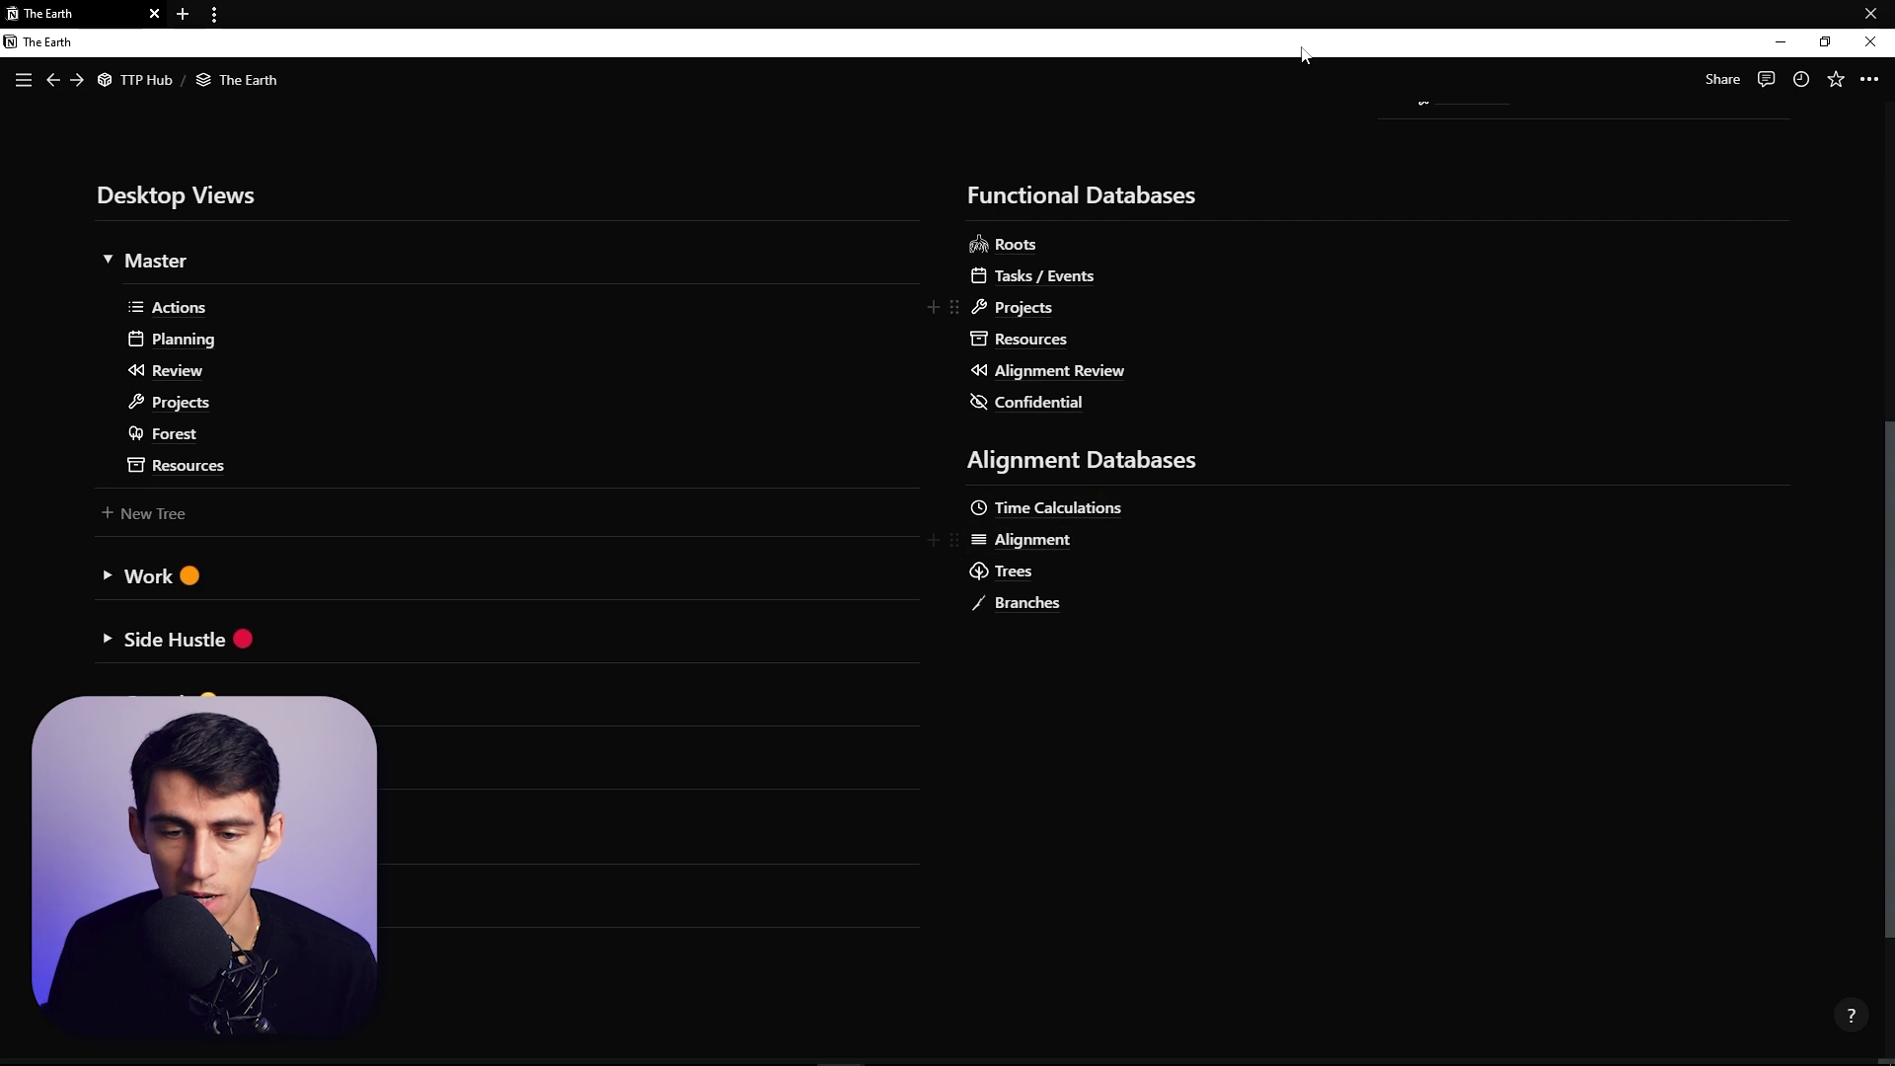
scroll(1050, 326, "up", 1)
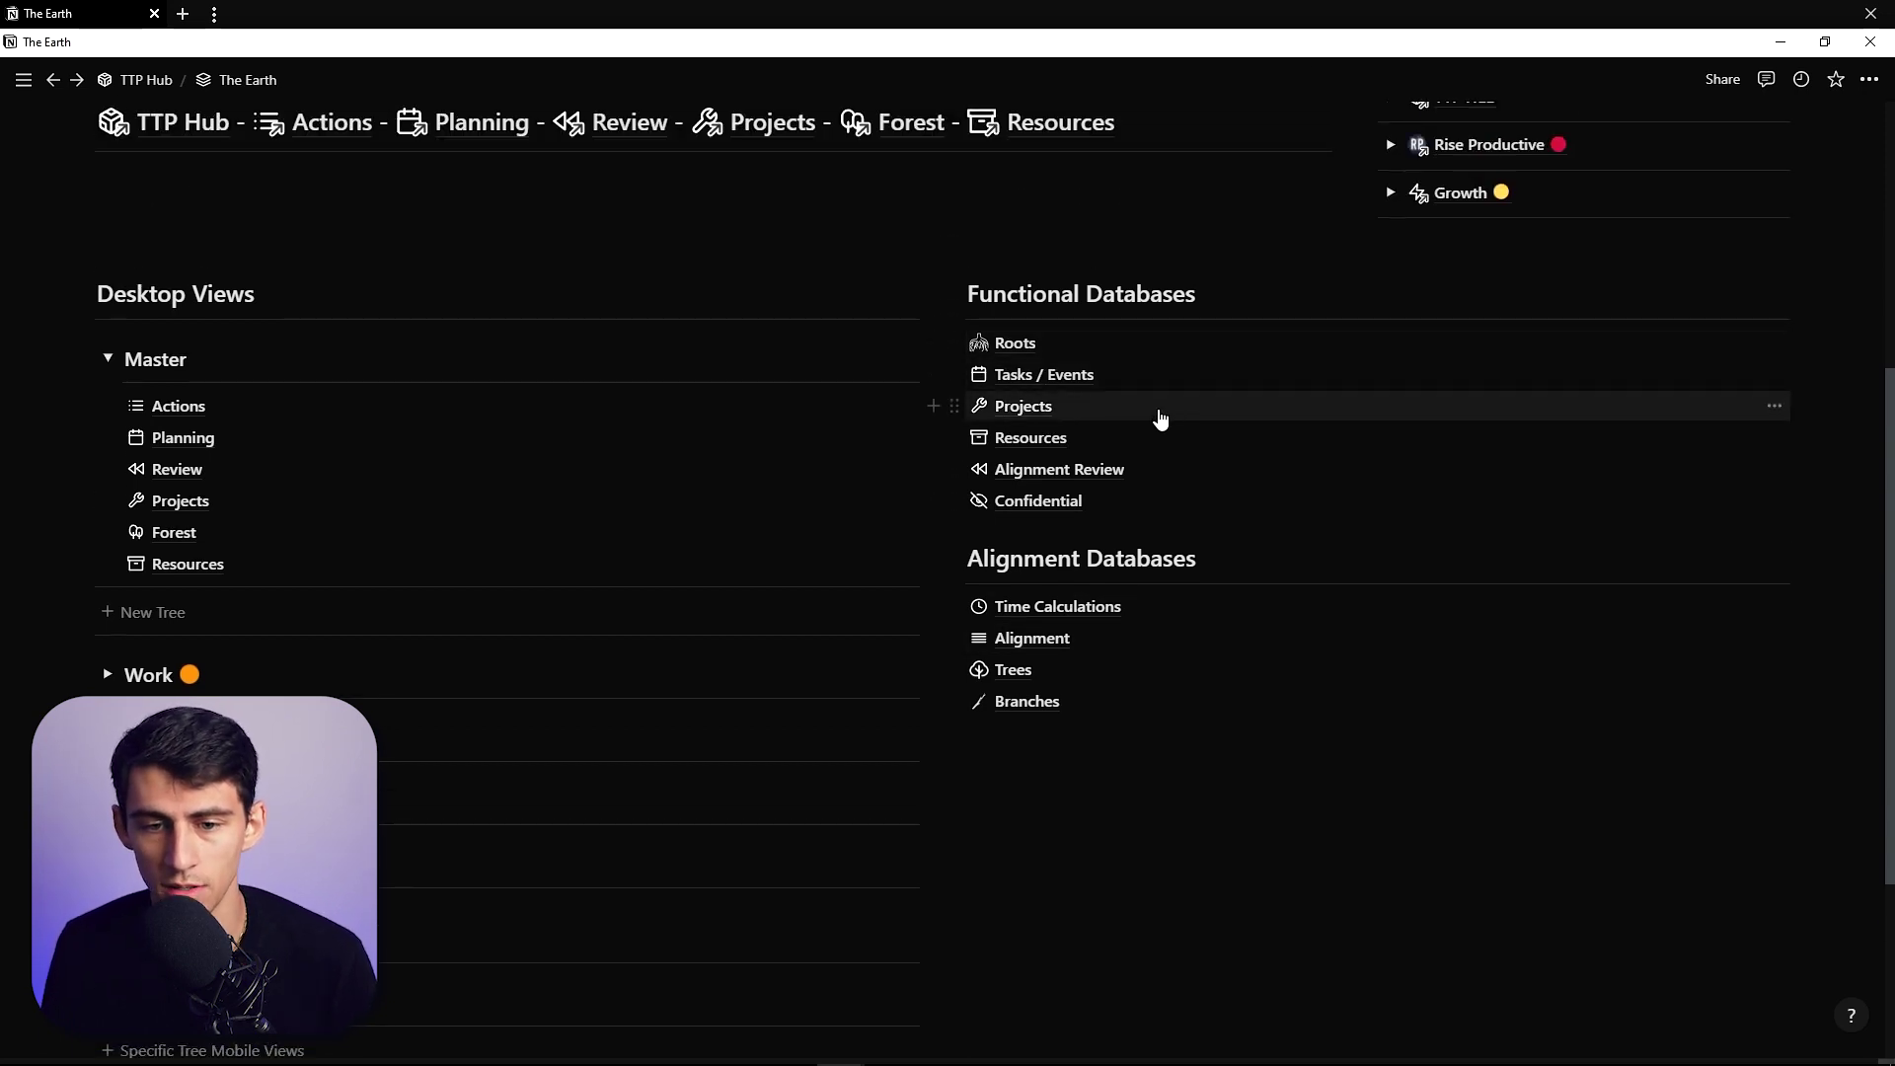
key("ctrl+alt+t")
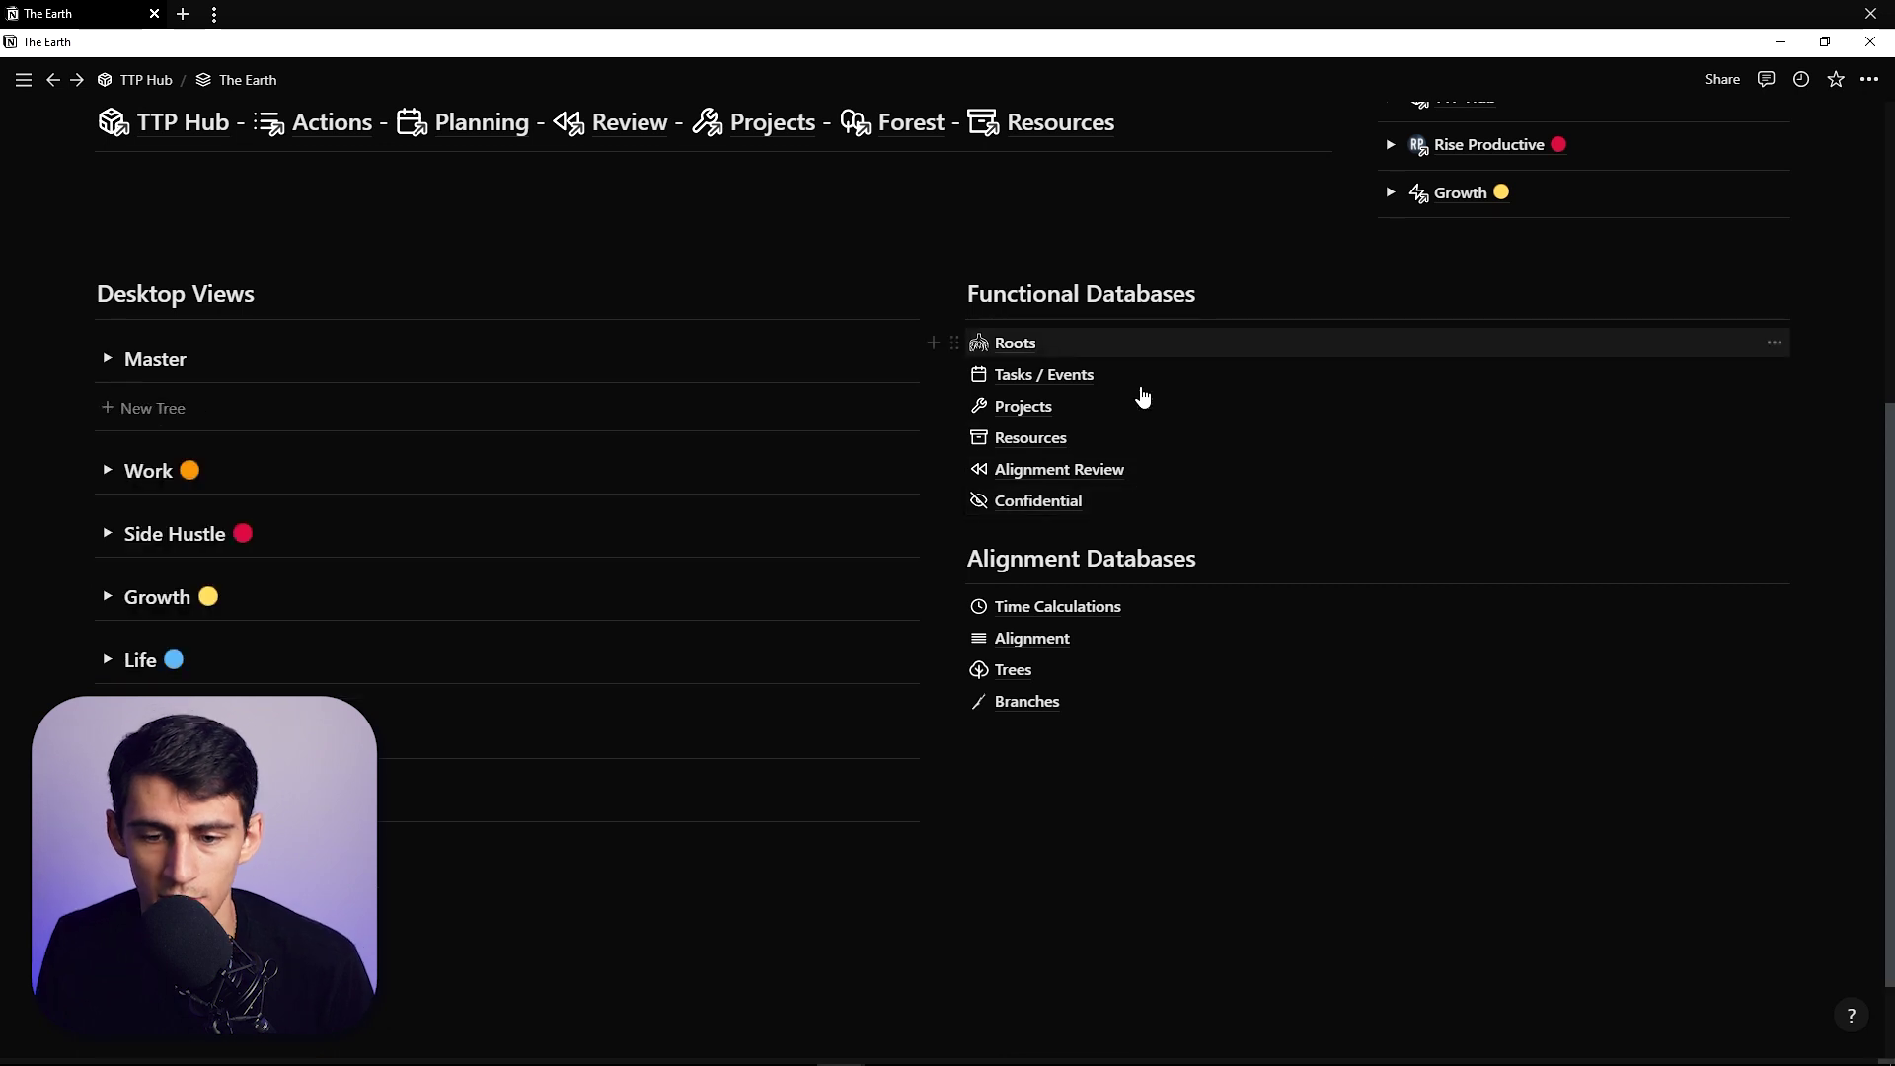
scroll(1498, 491, "up", 2)
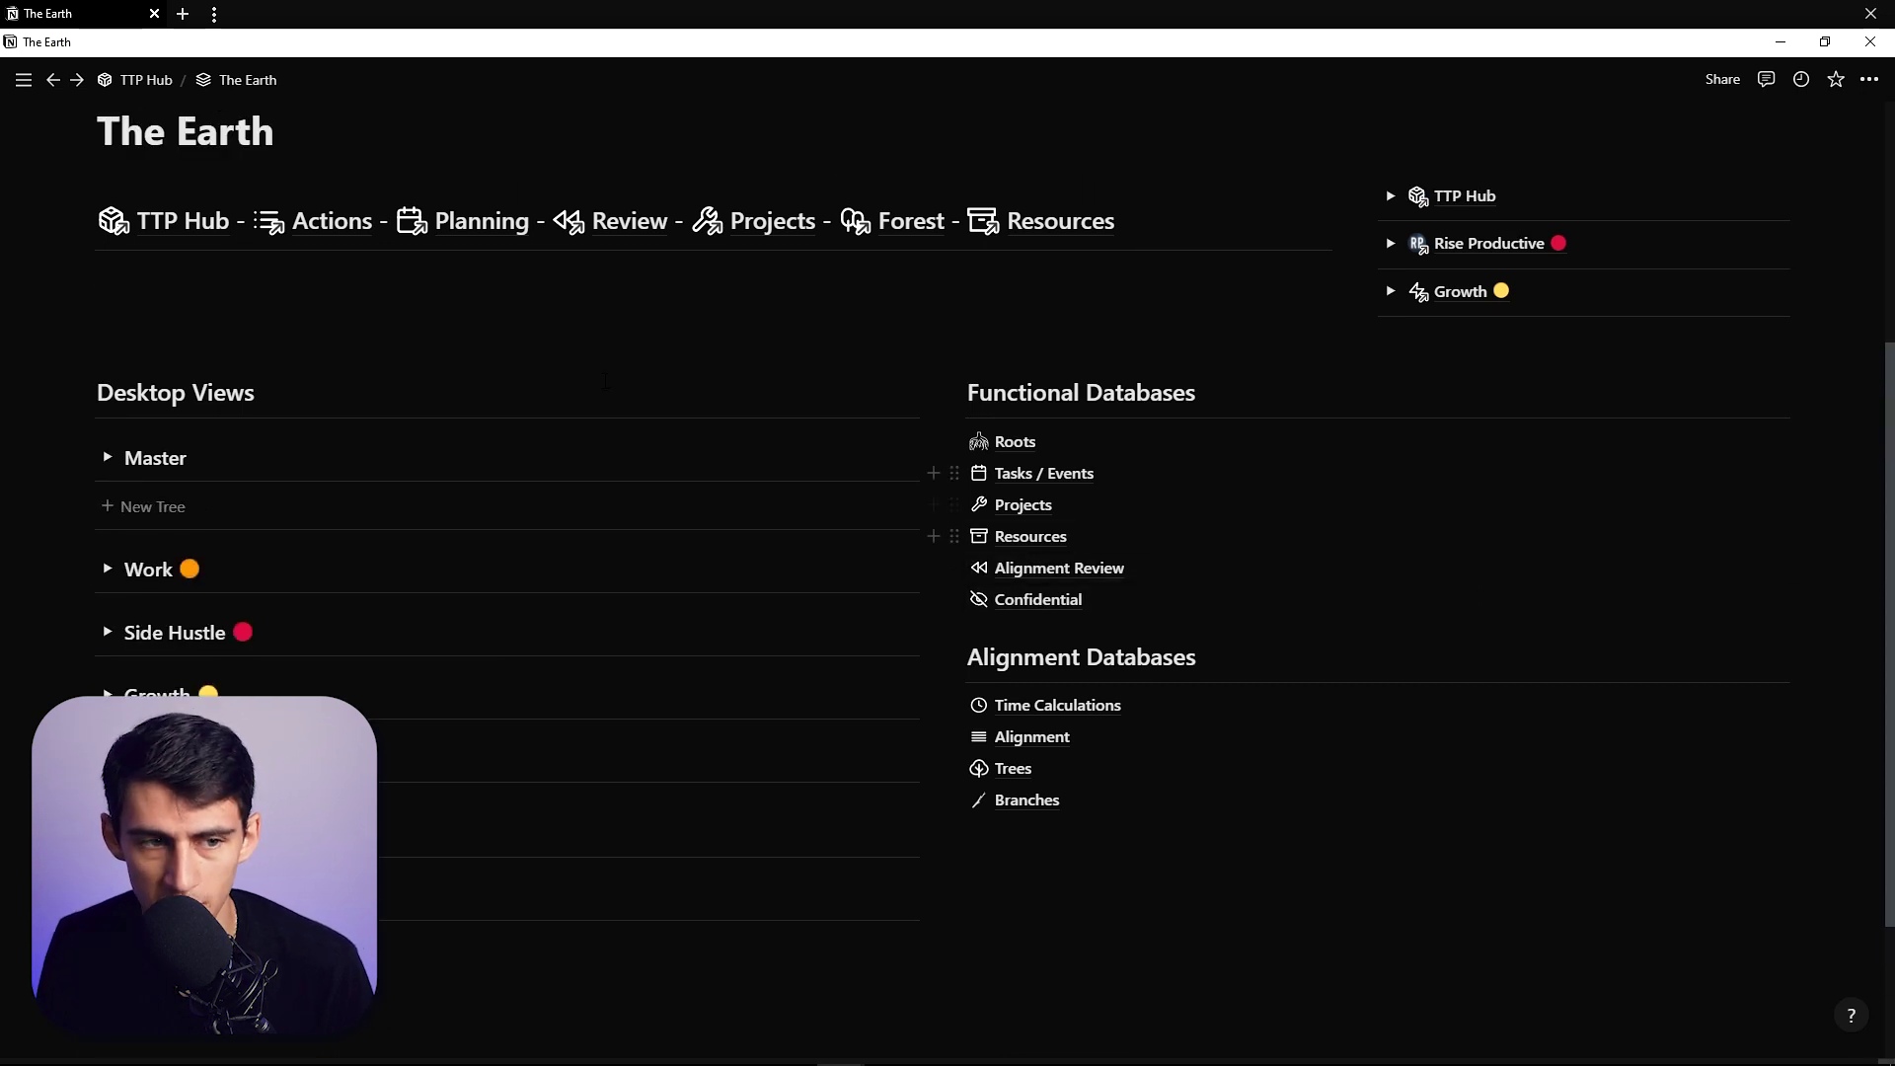
left_click(1178, 455)
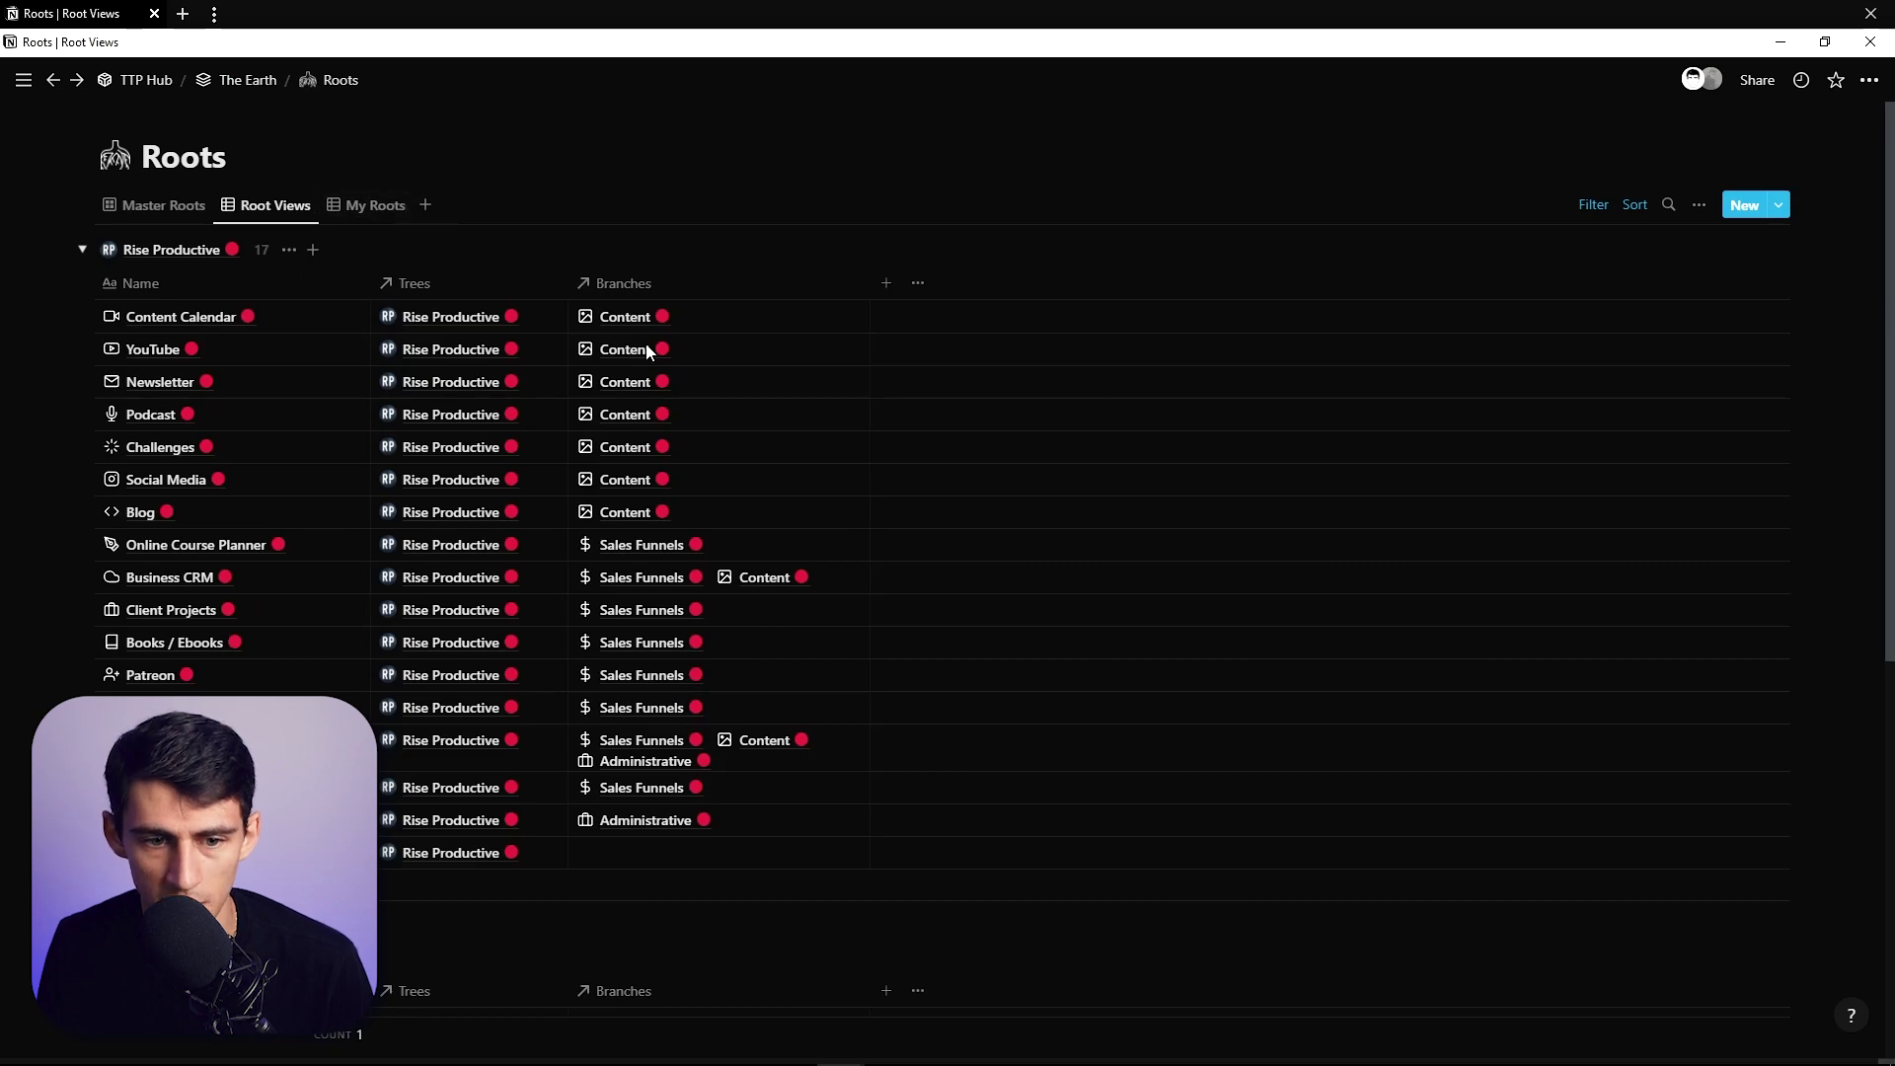
- Visit TTP Hub, return to The Earth, and open the Tasks / Events database
left_click(147, 79)
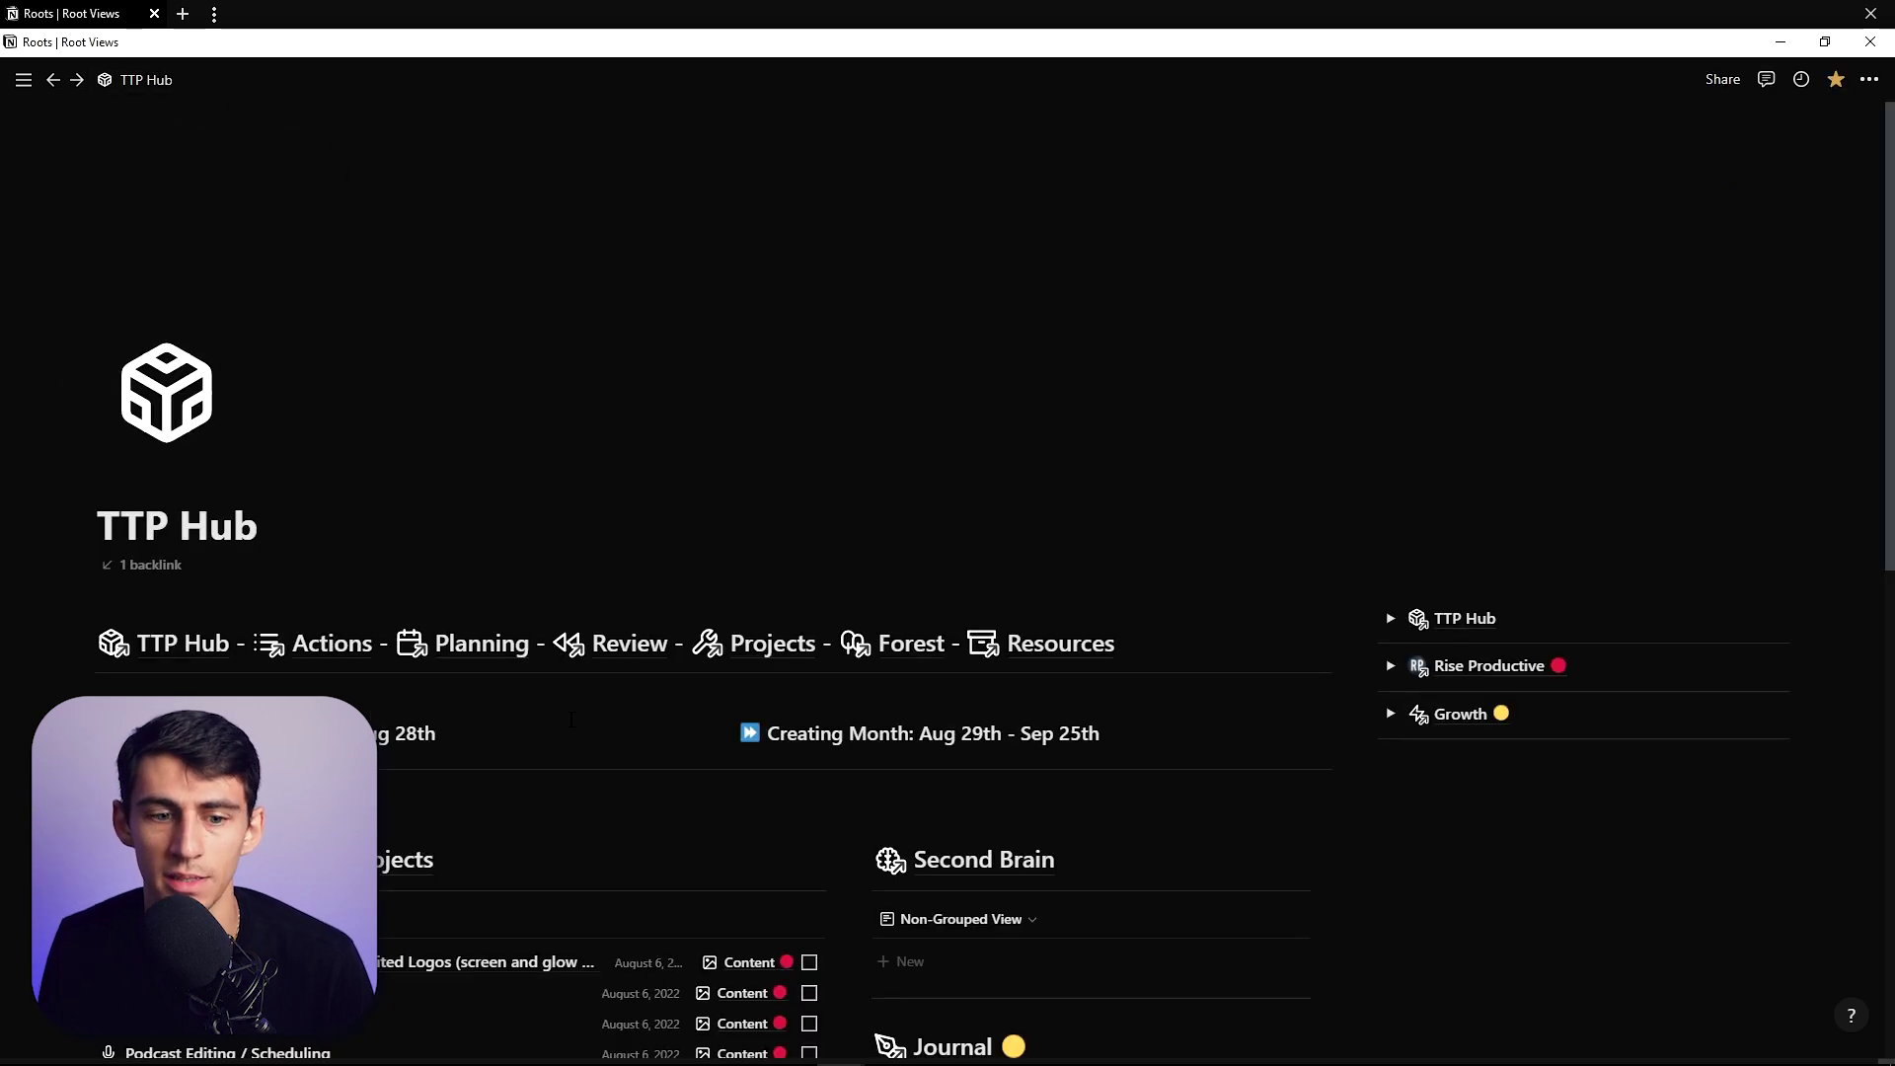
scroll(378, 682, "down", 5)
scroll(378, 681, "down", 2)
scroll(114, 521, "up", 2)
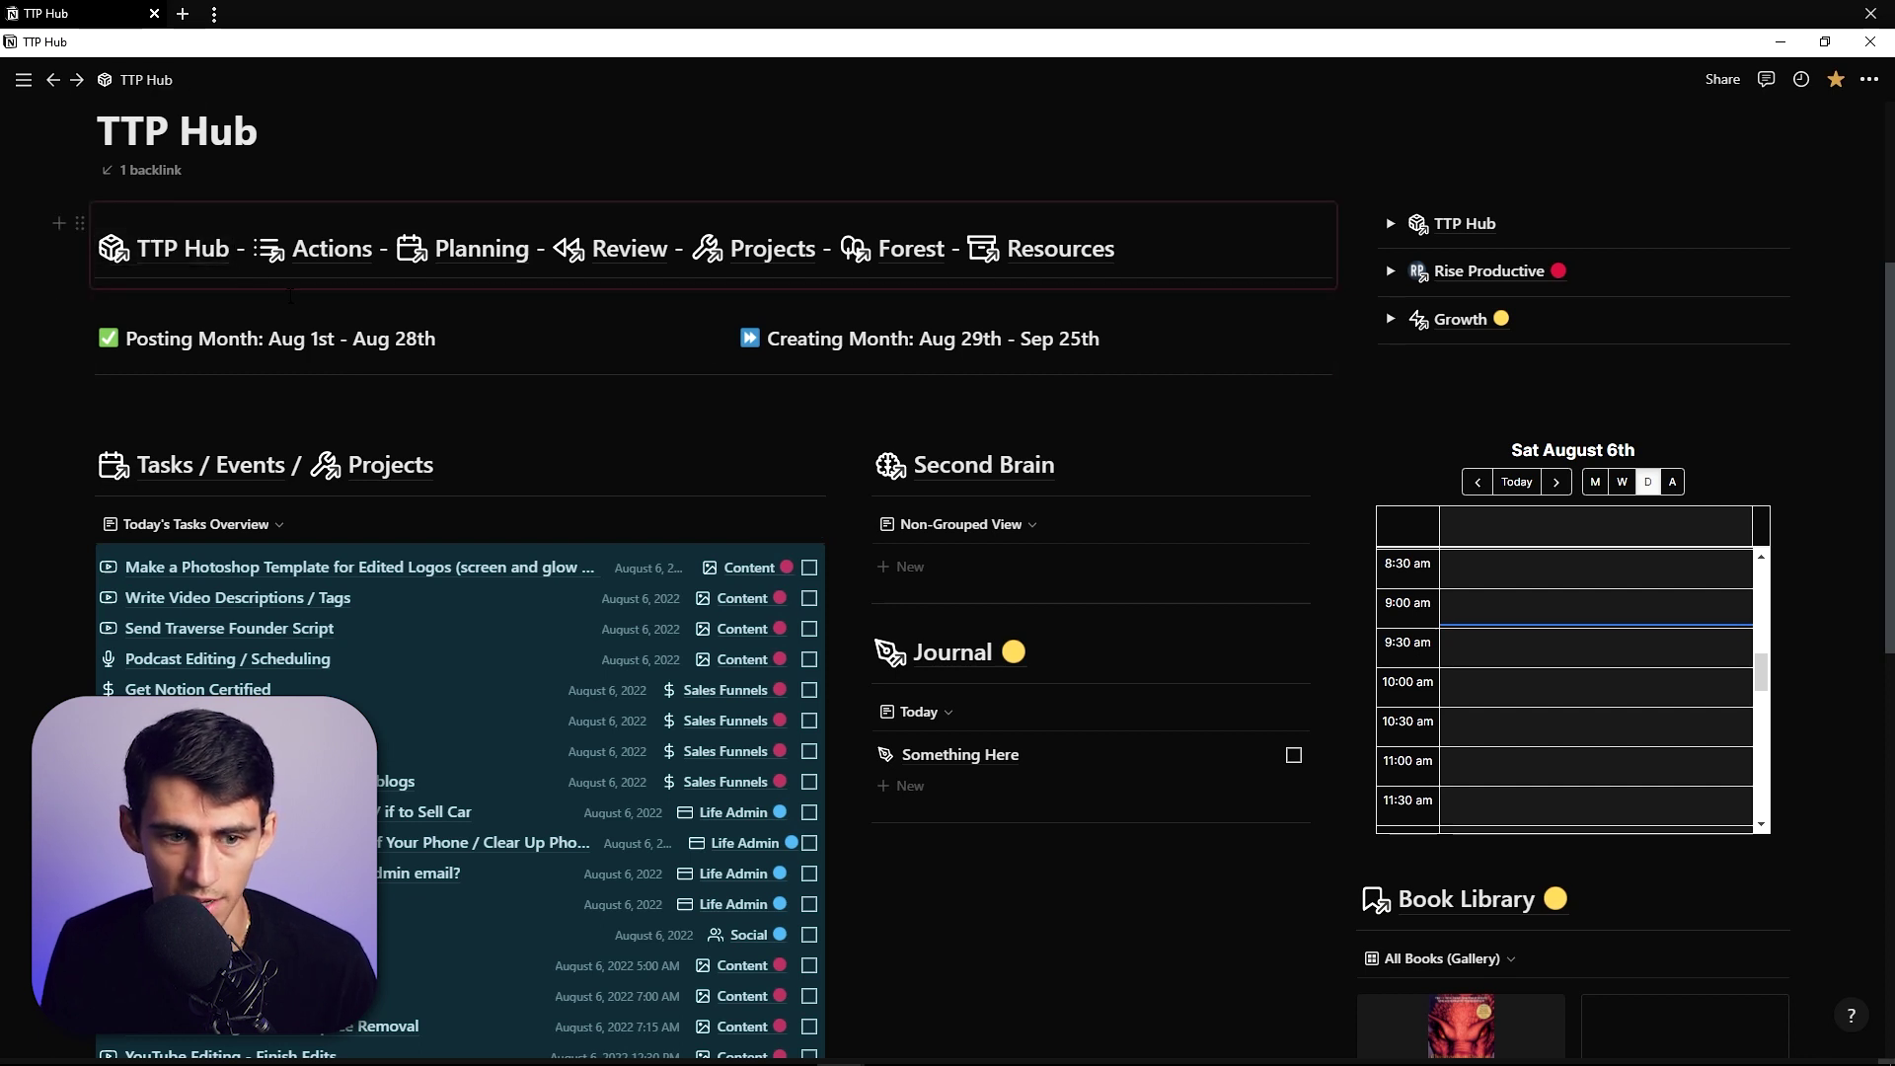
scroll(596, 584, "down", 5)
key("ctrl+[")
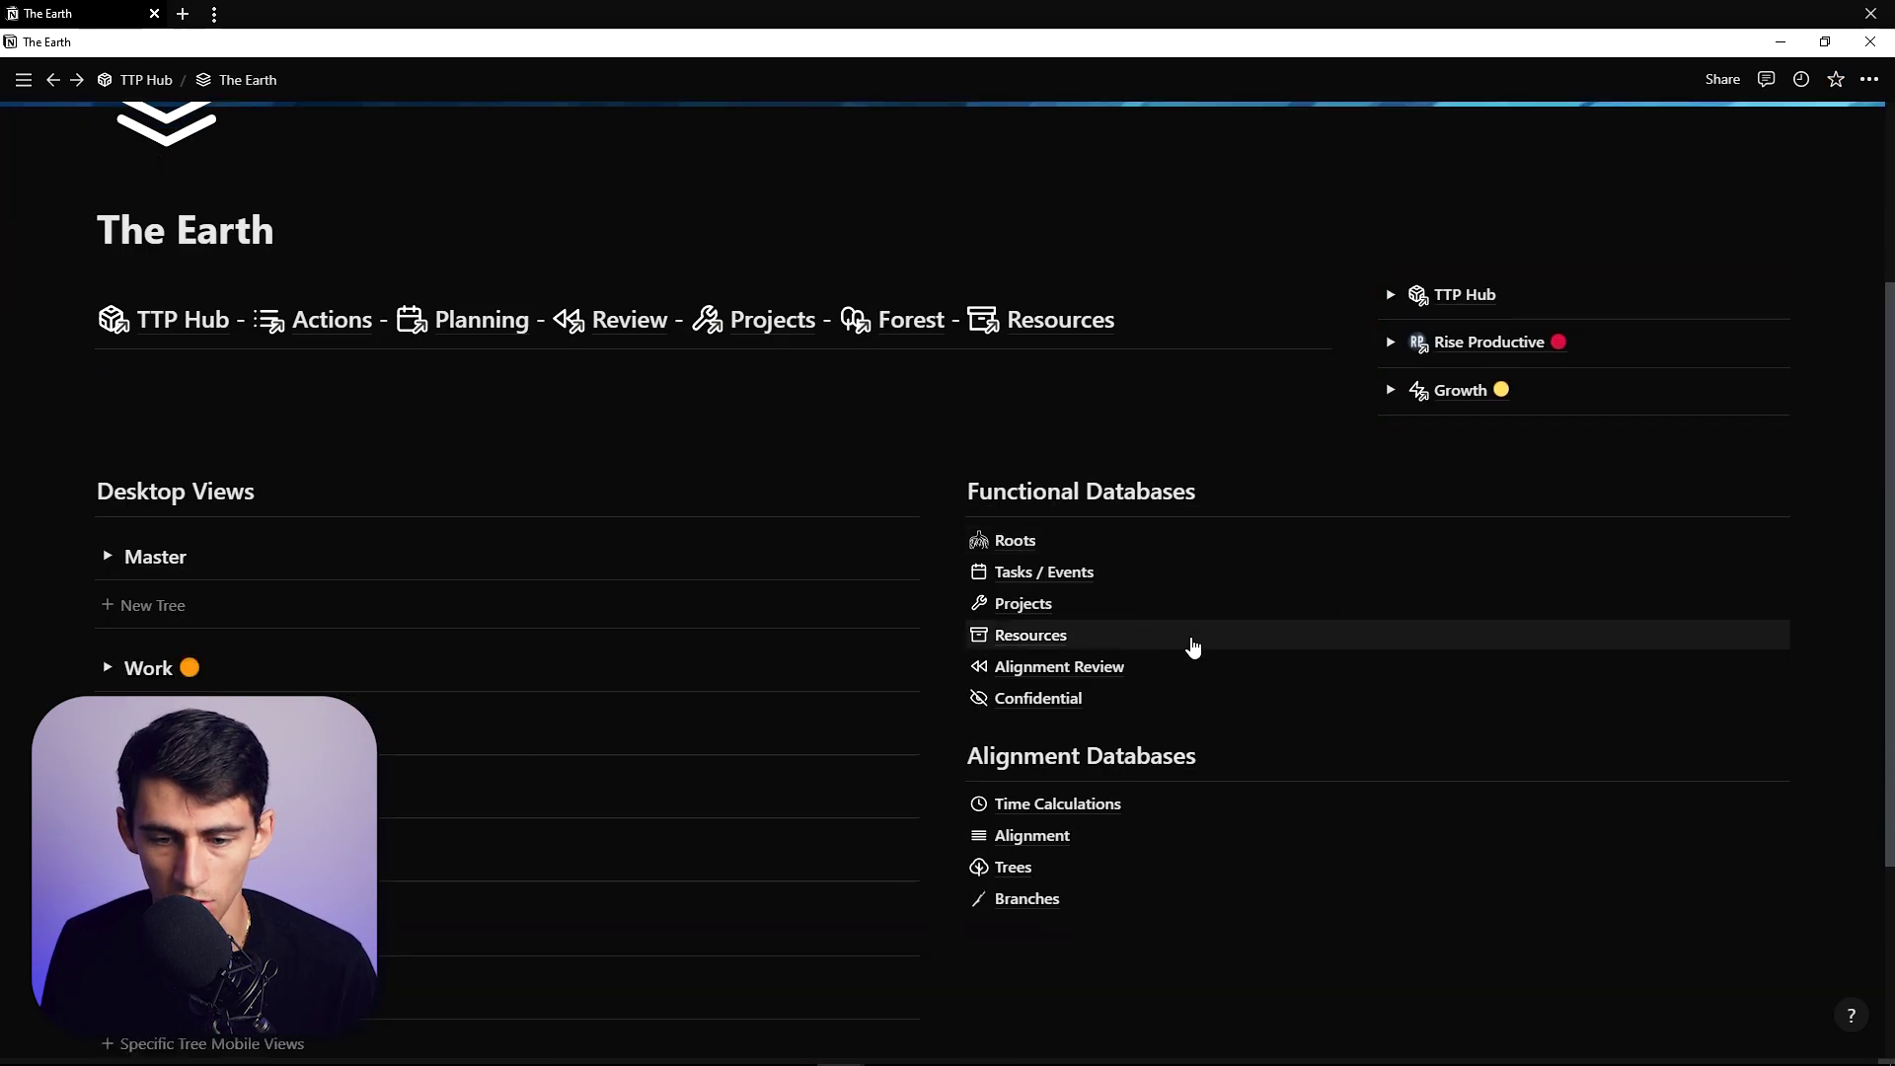
left_click(1062, 585)
- Copy a link to the Created Time Today view and return to TTP Hub
left_click(684, 208)
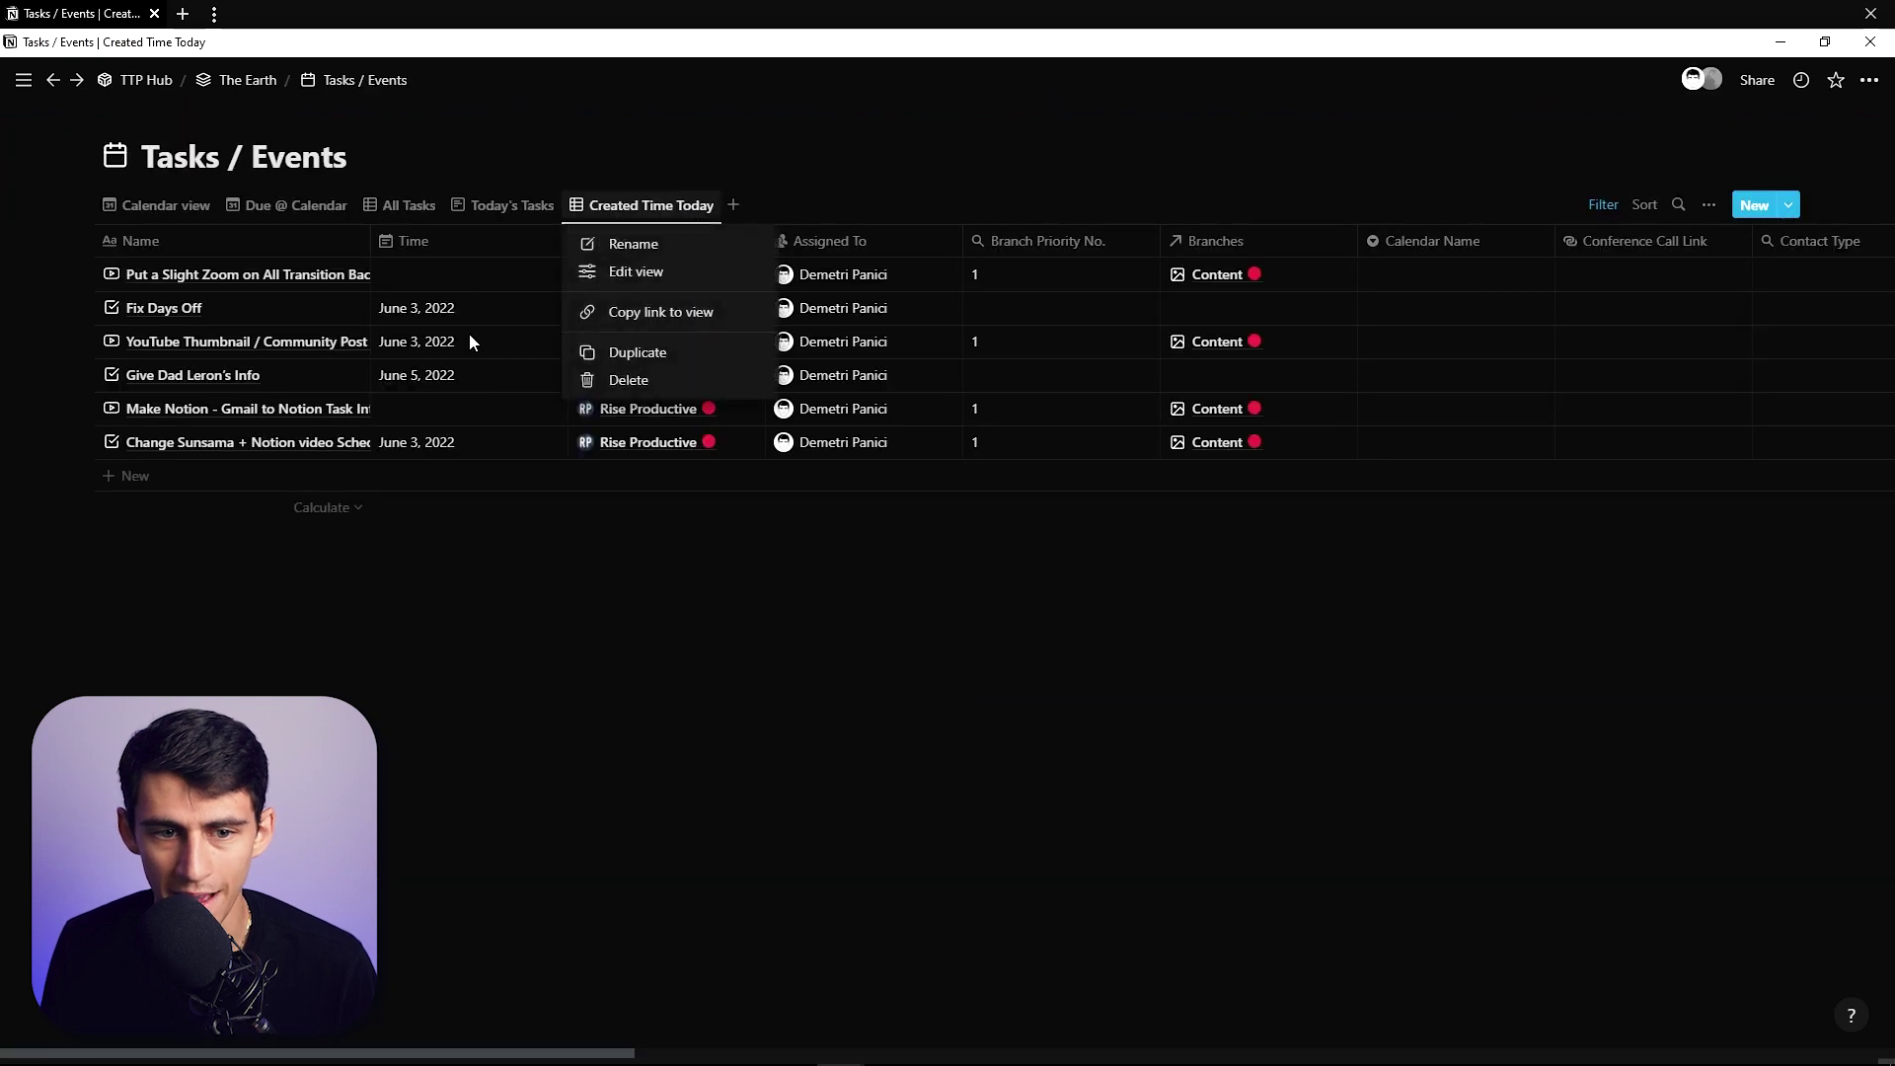
left_click(658, 219)
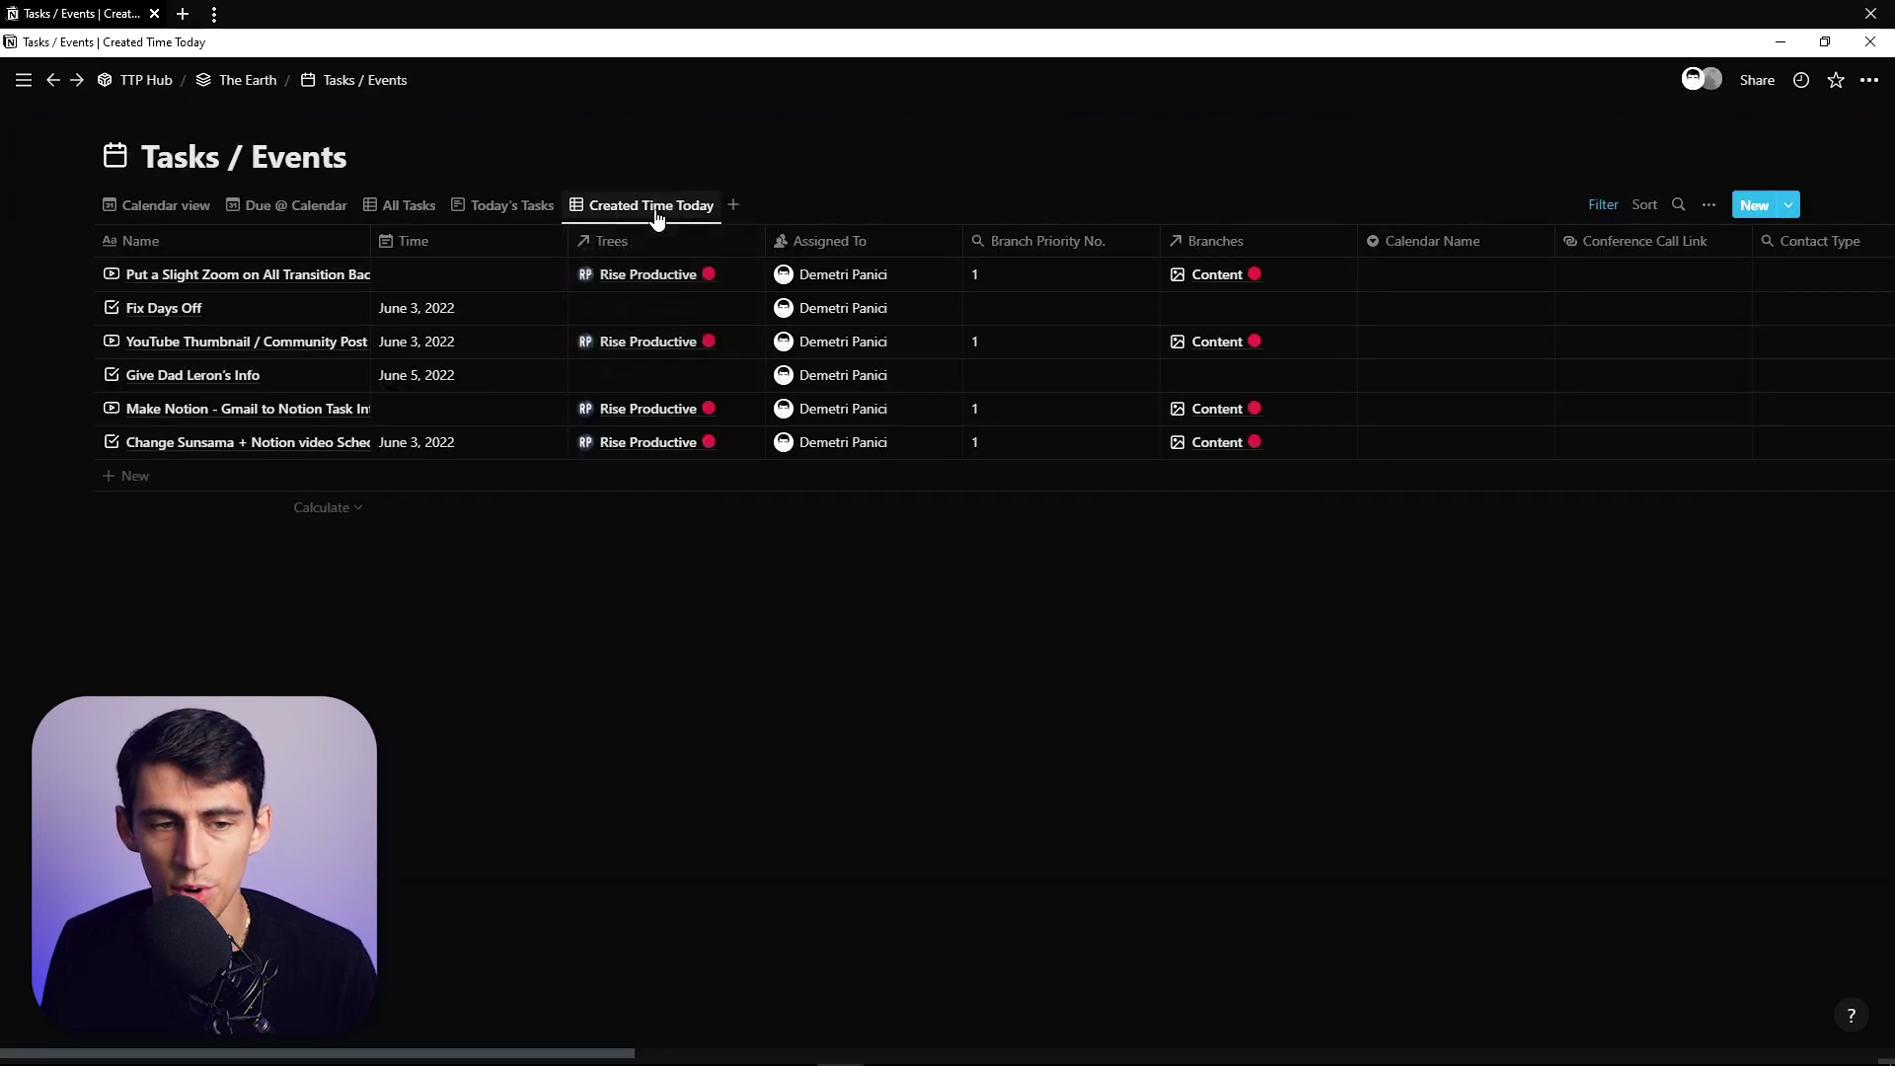
left_click(1703, 208)
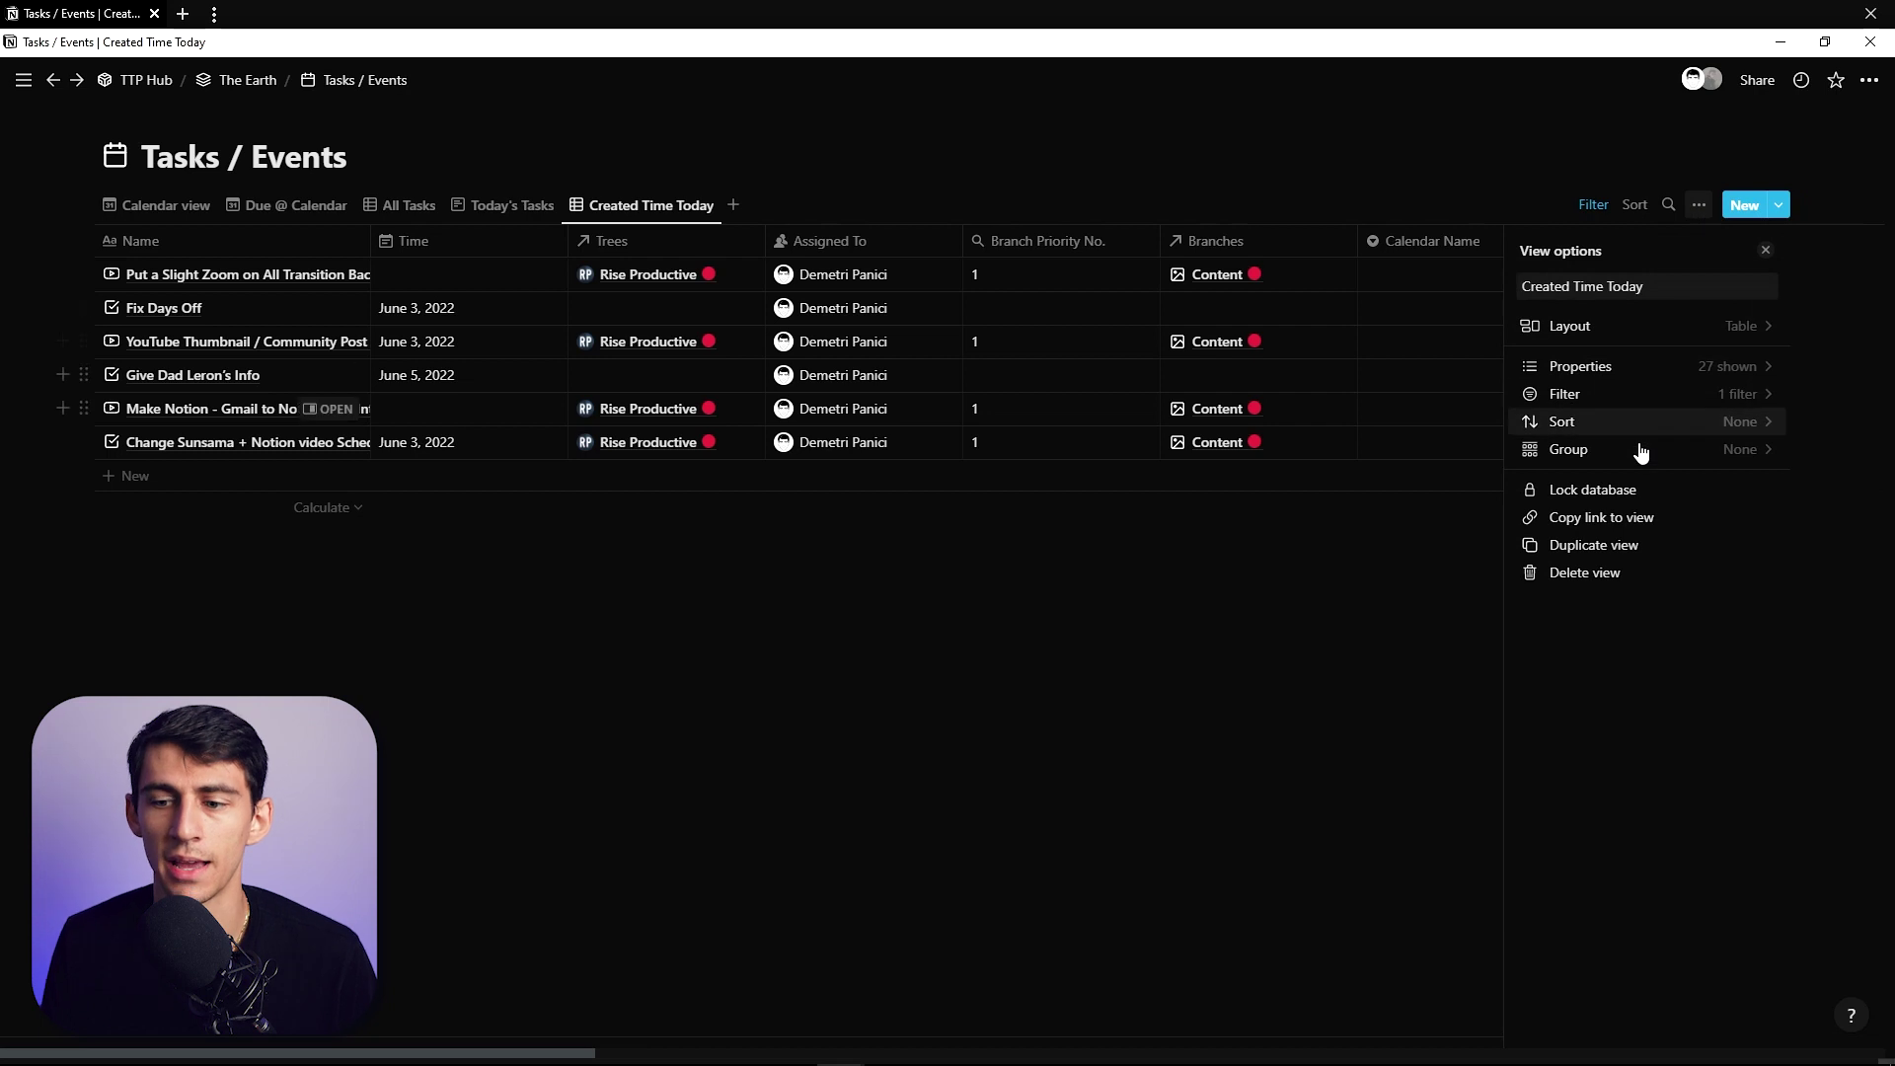
left_click(1600, 516)
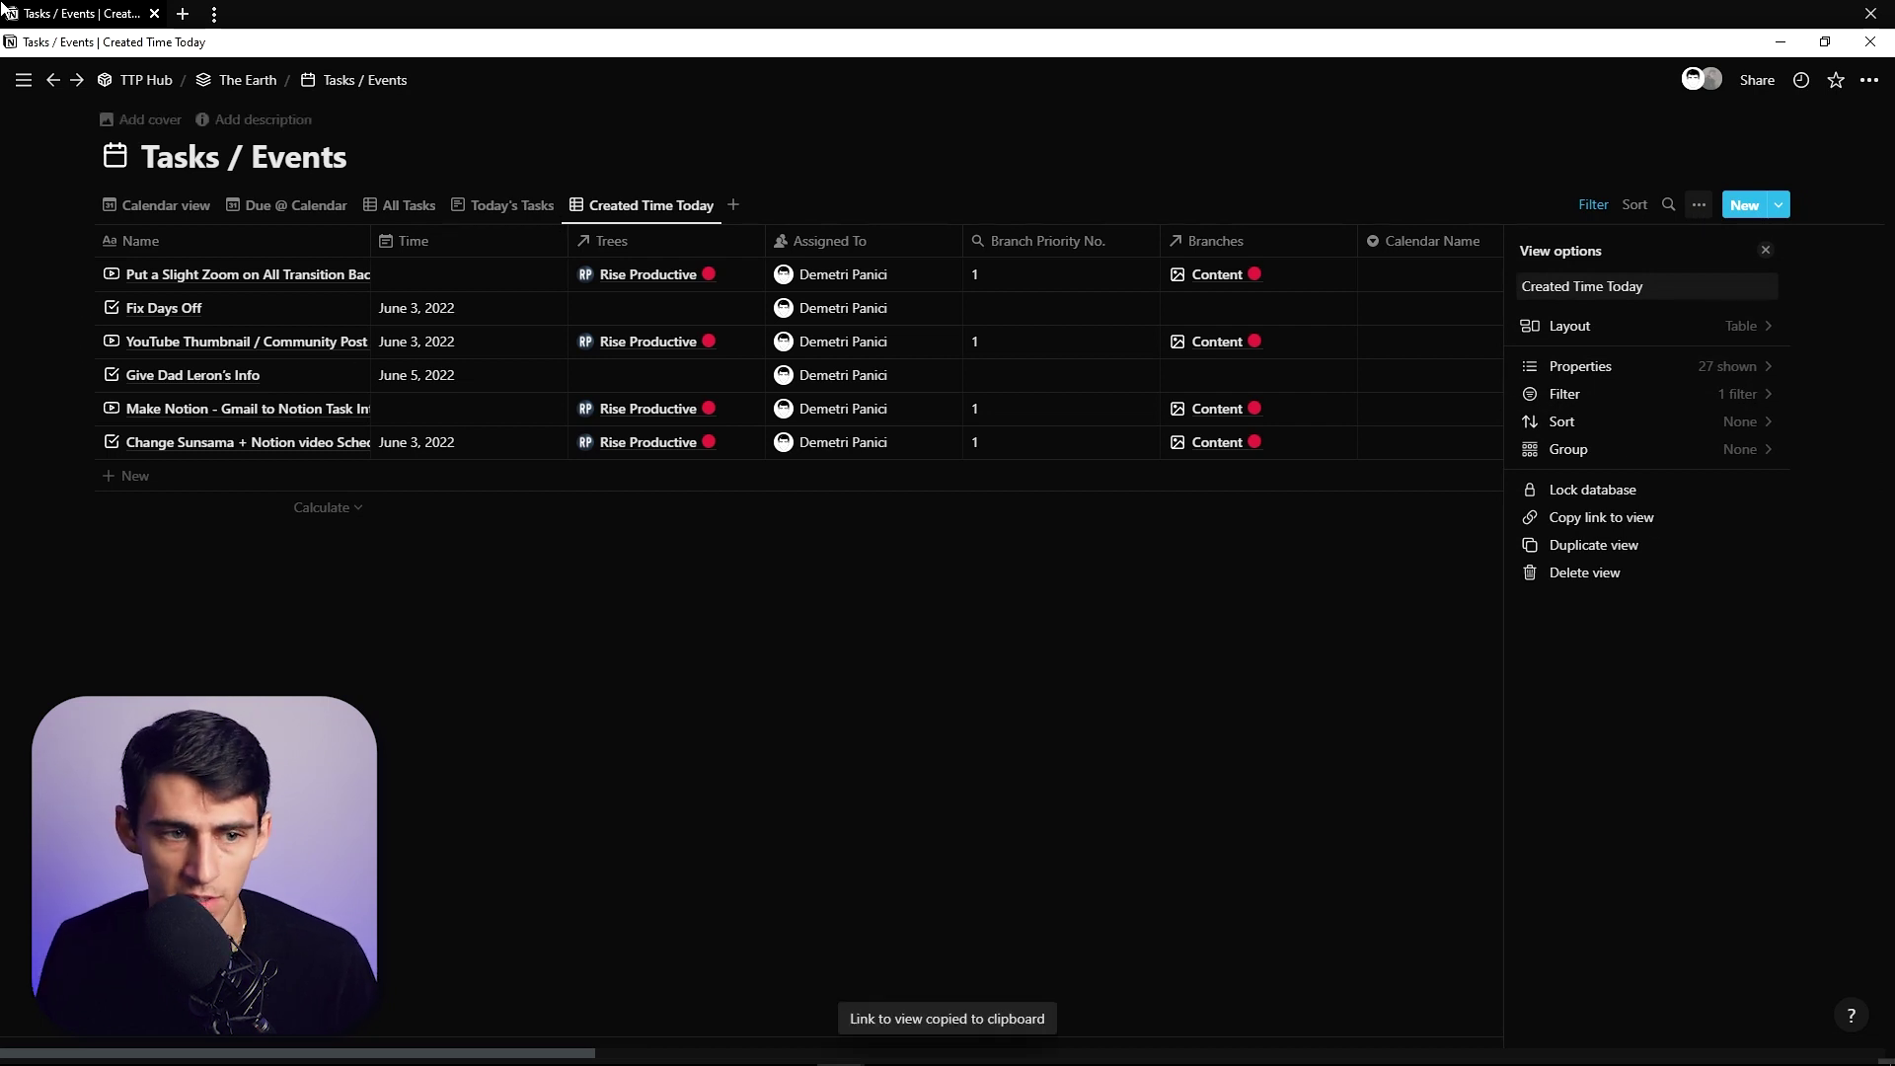
left_click(168, 79)
scroll(423, 526, "down", 3)
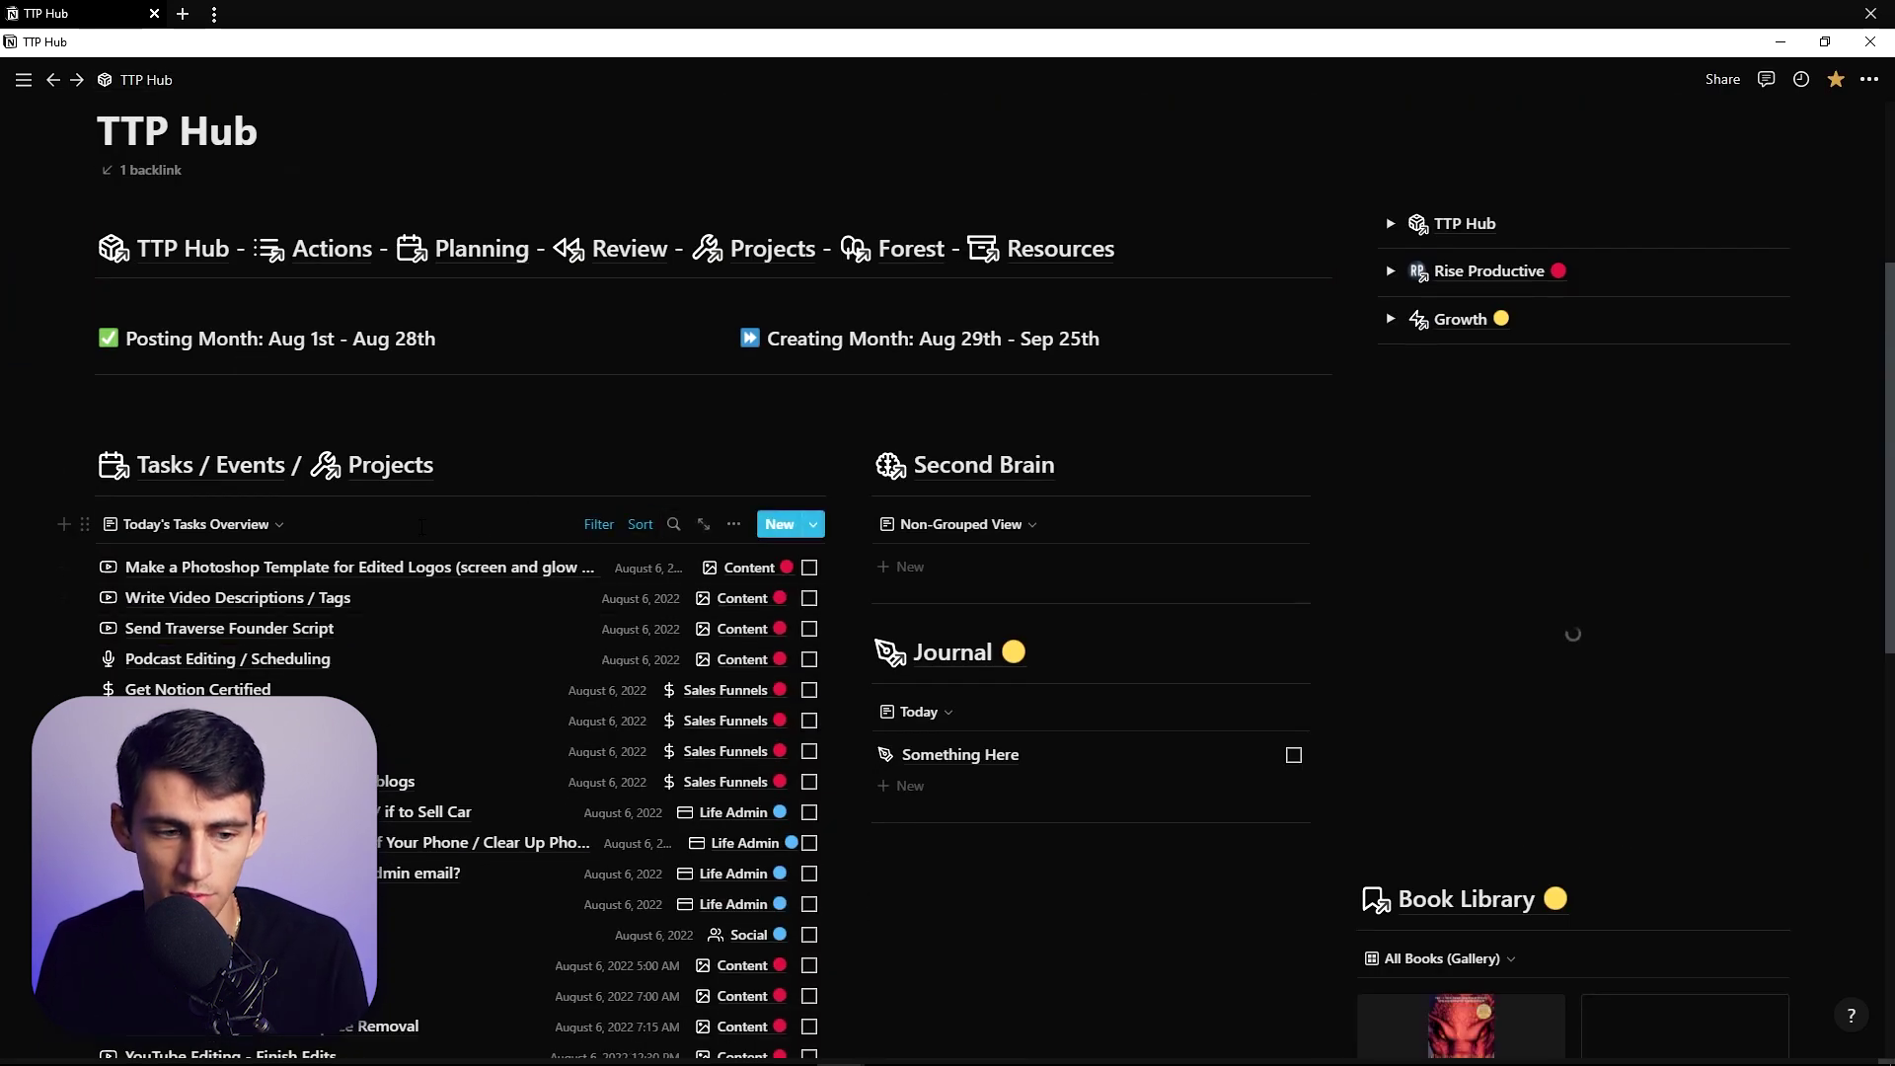
scroll(266, 537, "down", 2)
scroll(200, 333, "up", 1)
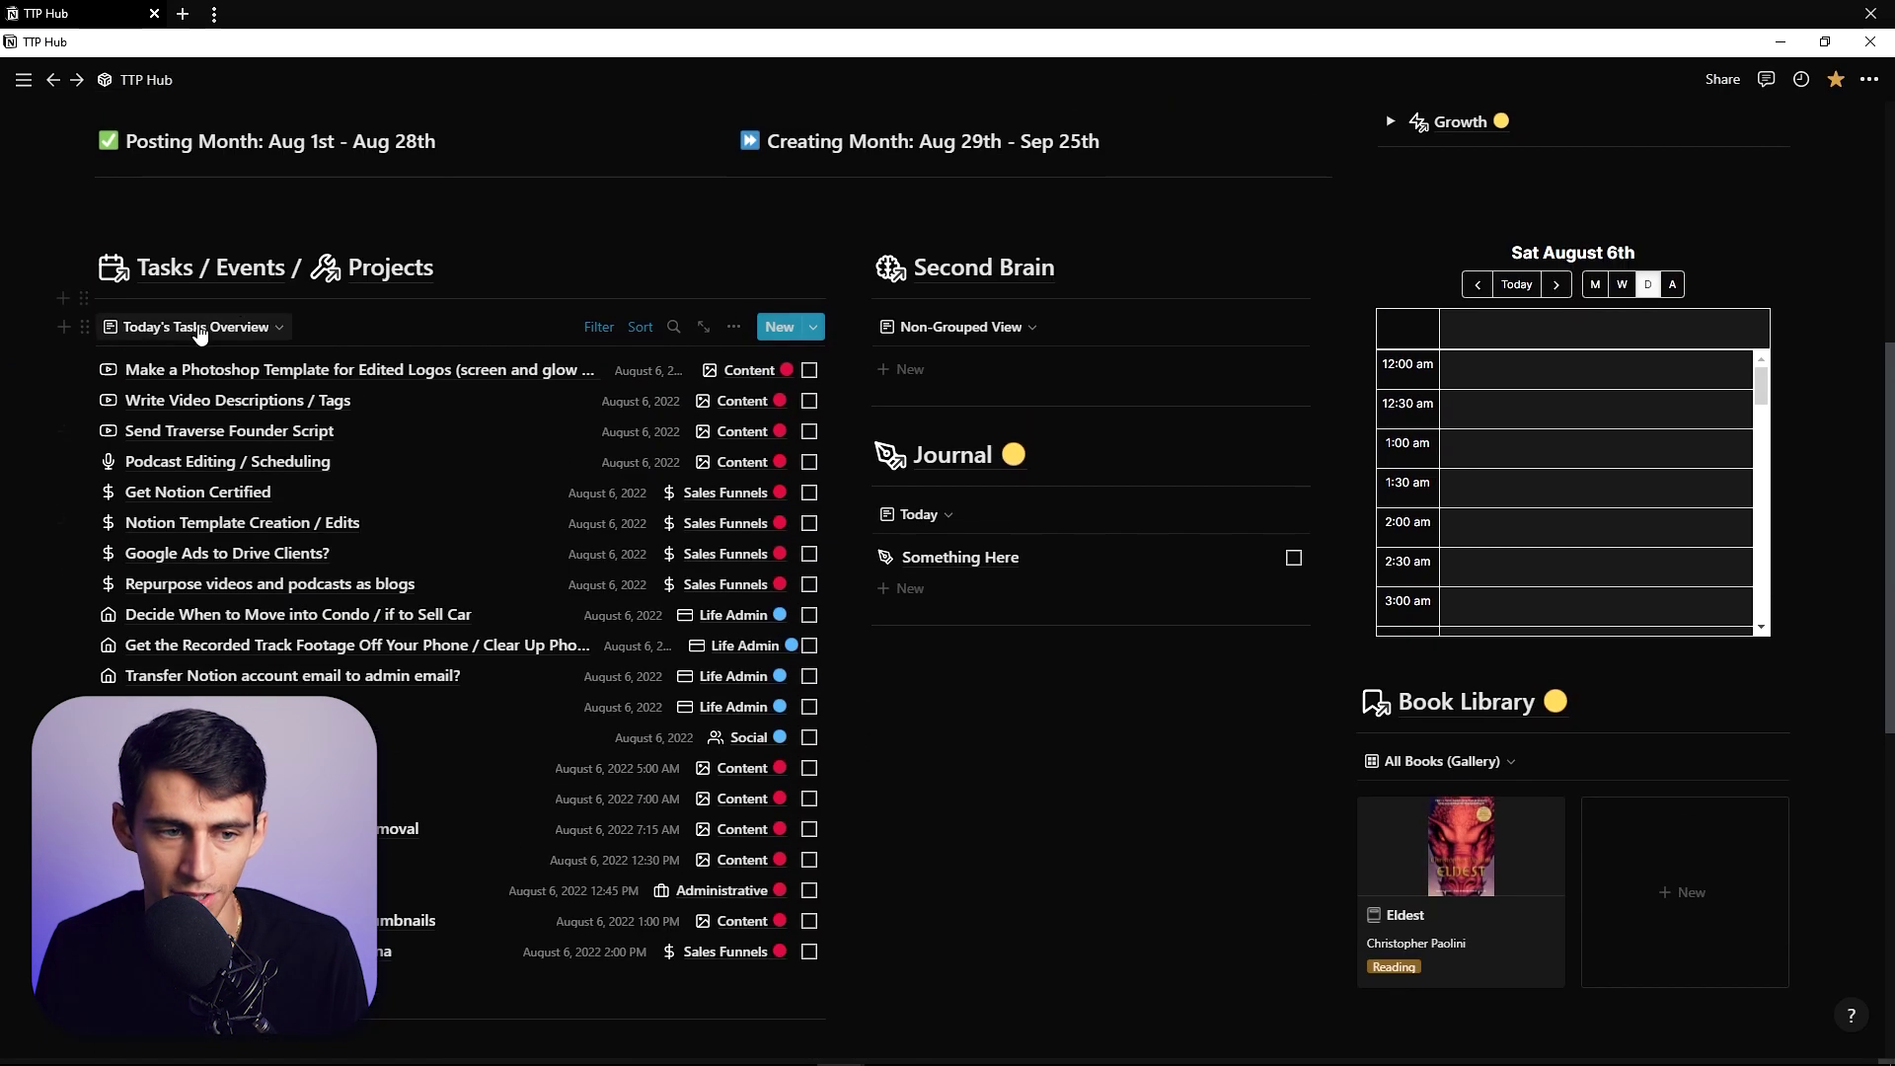
scroll(976, 679, "down", 1)
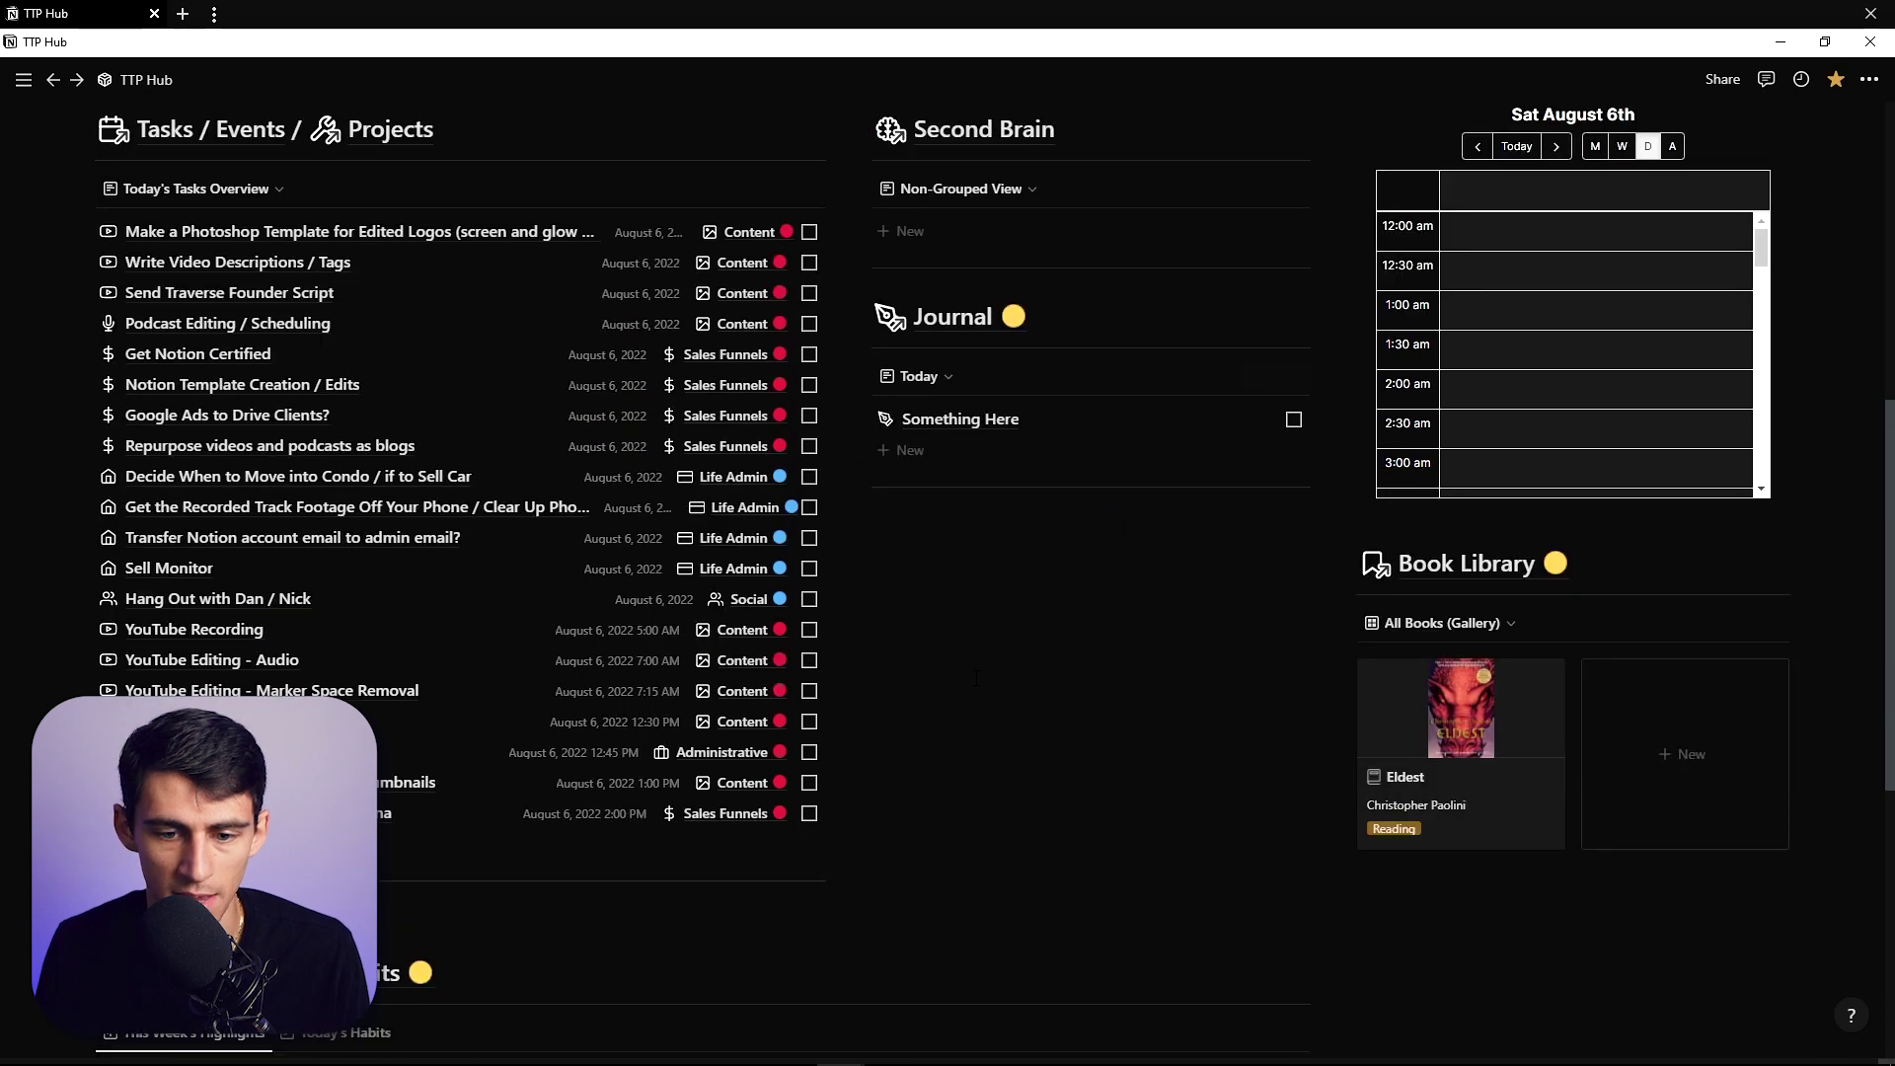
scroll(977, 678, "down", 5)
scroll(565, 857, "down", 2)
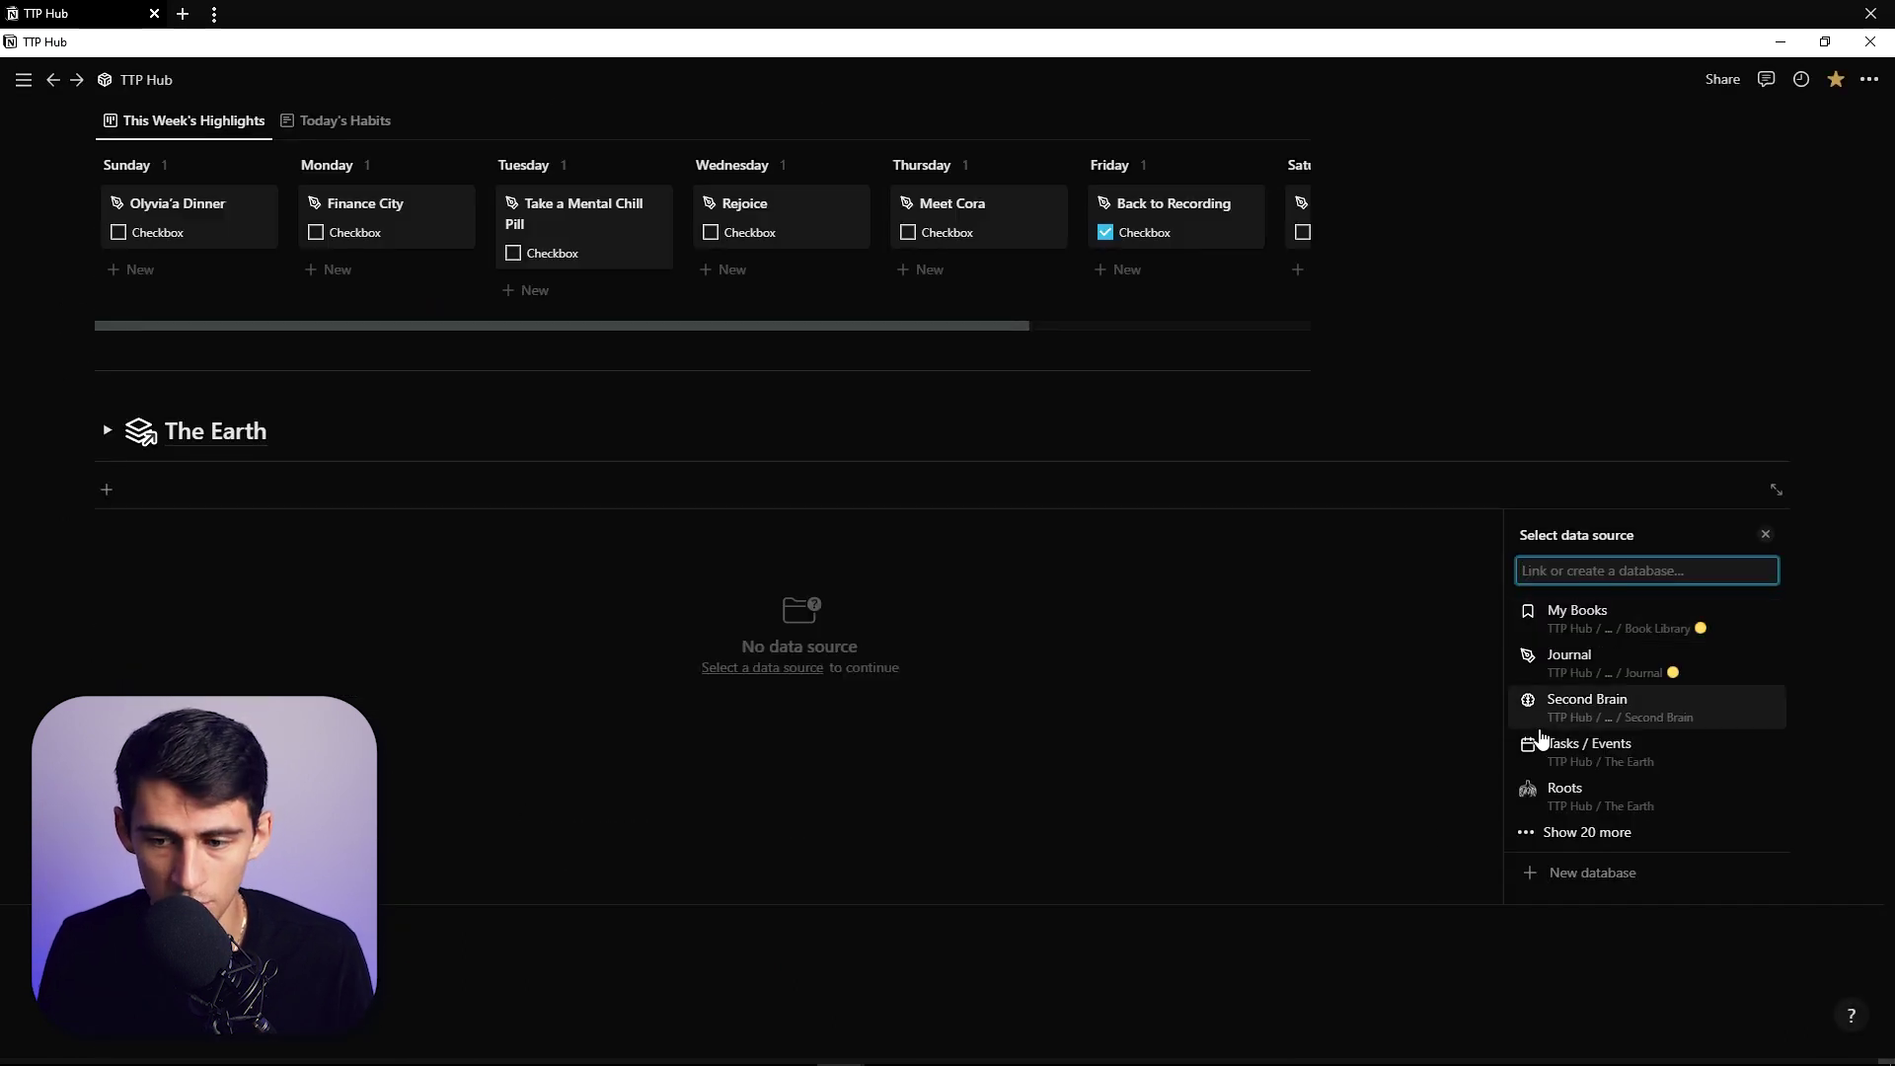
- Link Tasks / Events with its Created Time Today view, then open it full page
left_click(1601, 745)
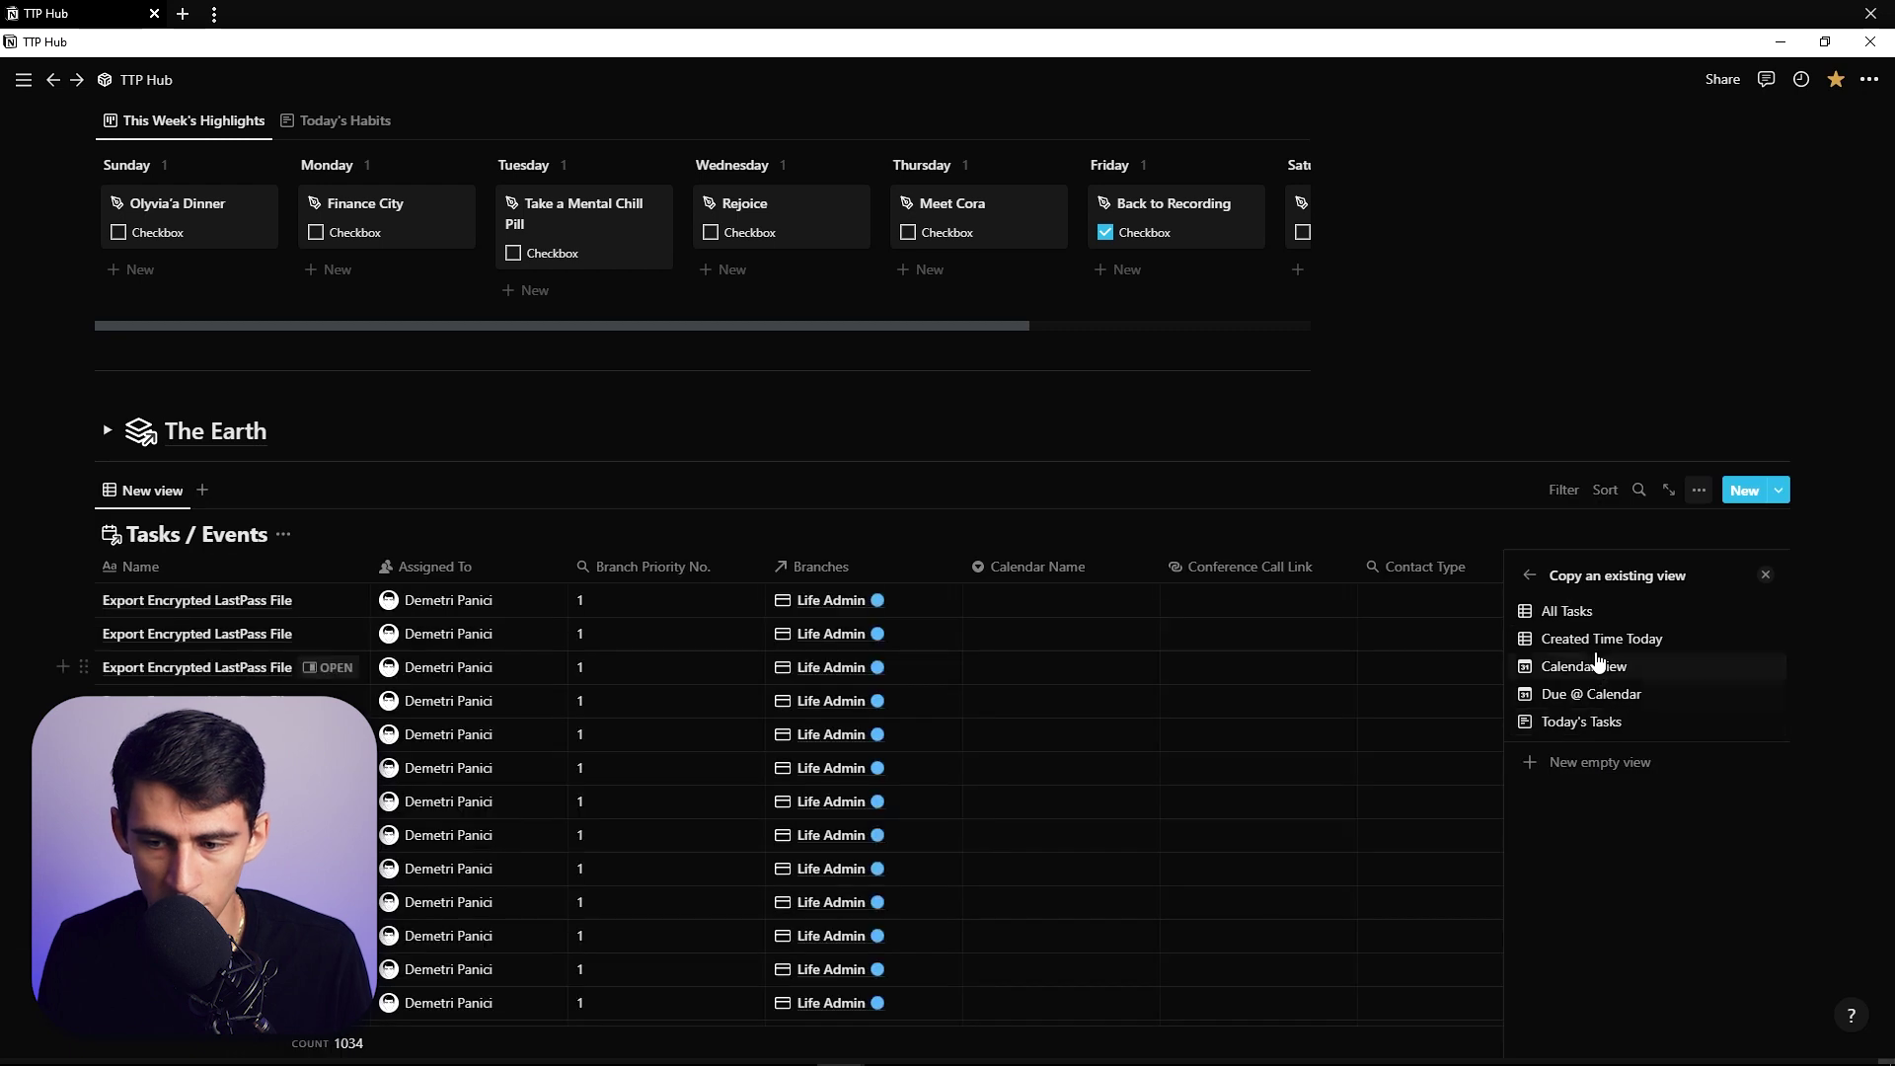
left_click(1612, 648)
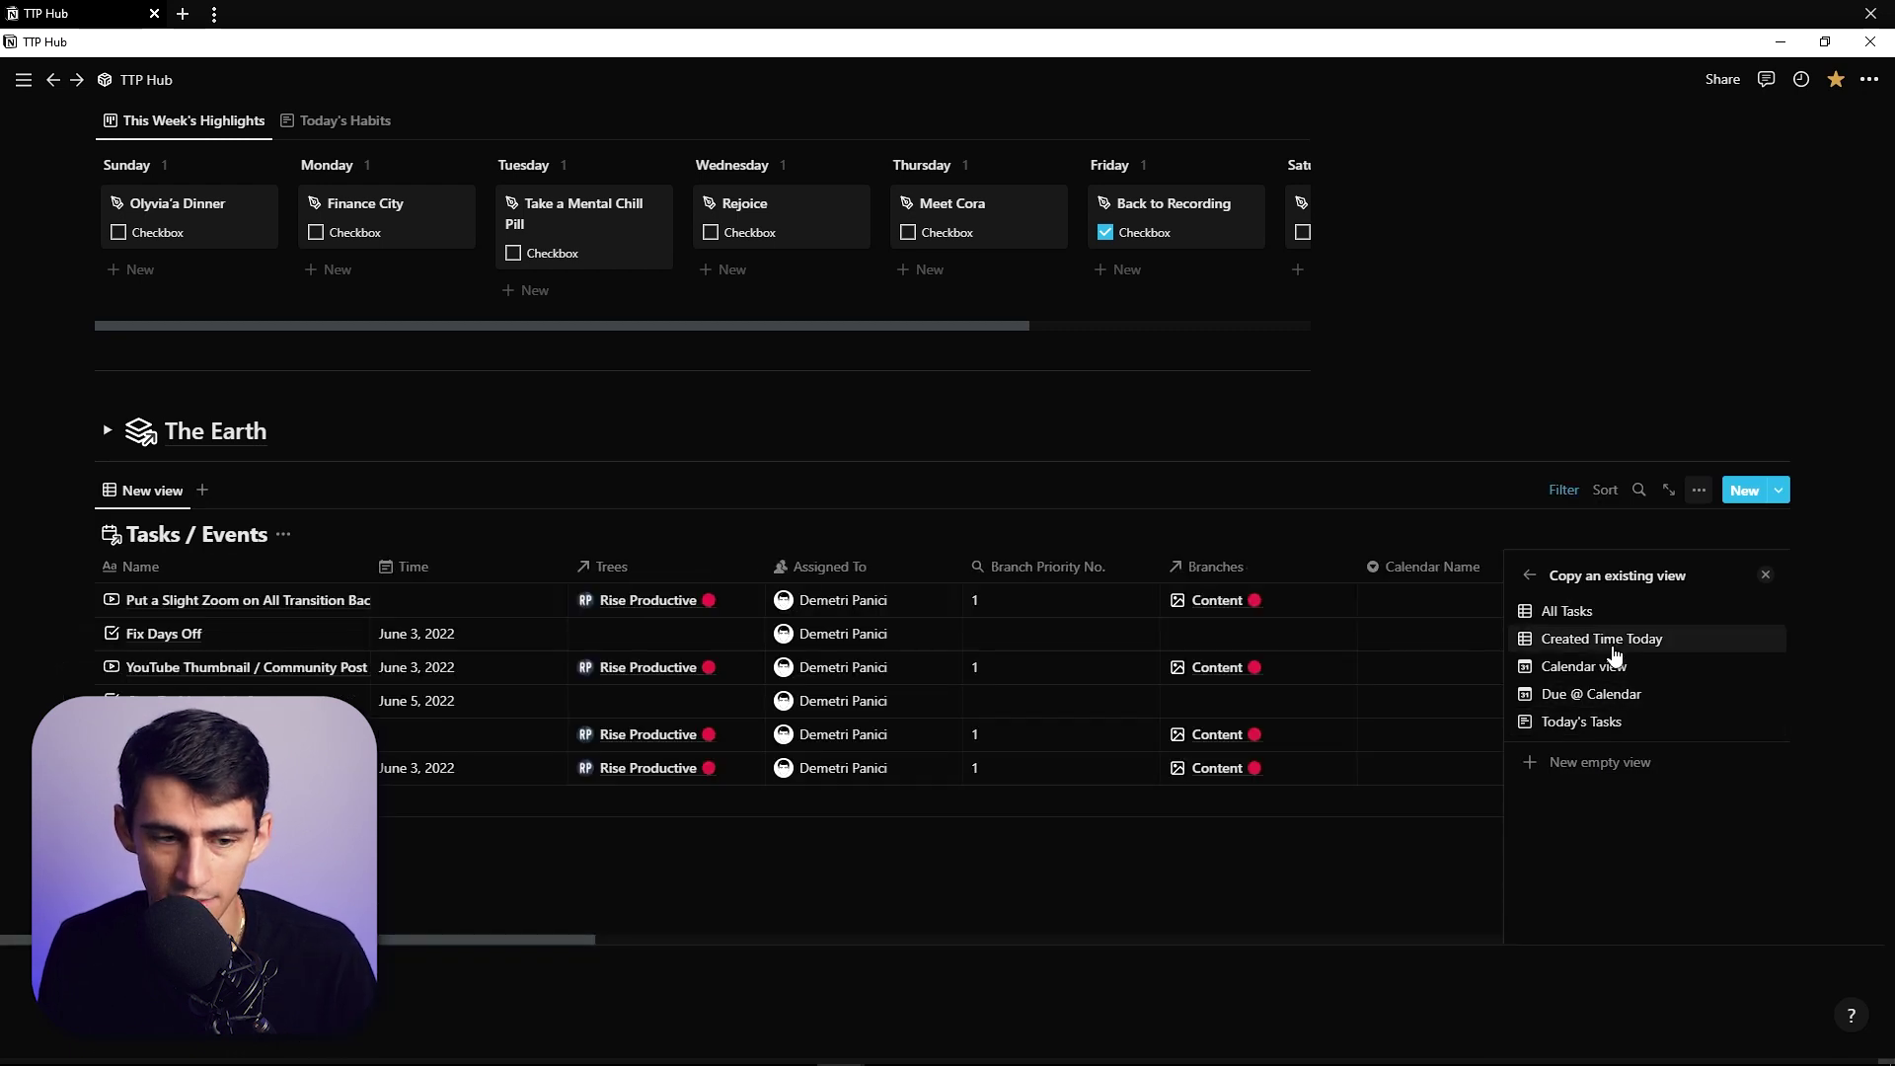
left_click(193, 536)
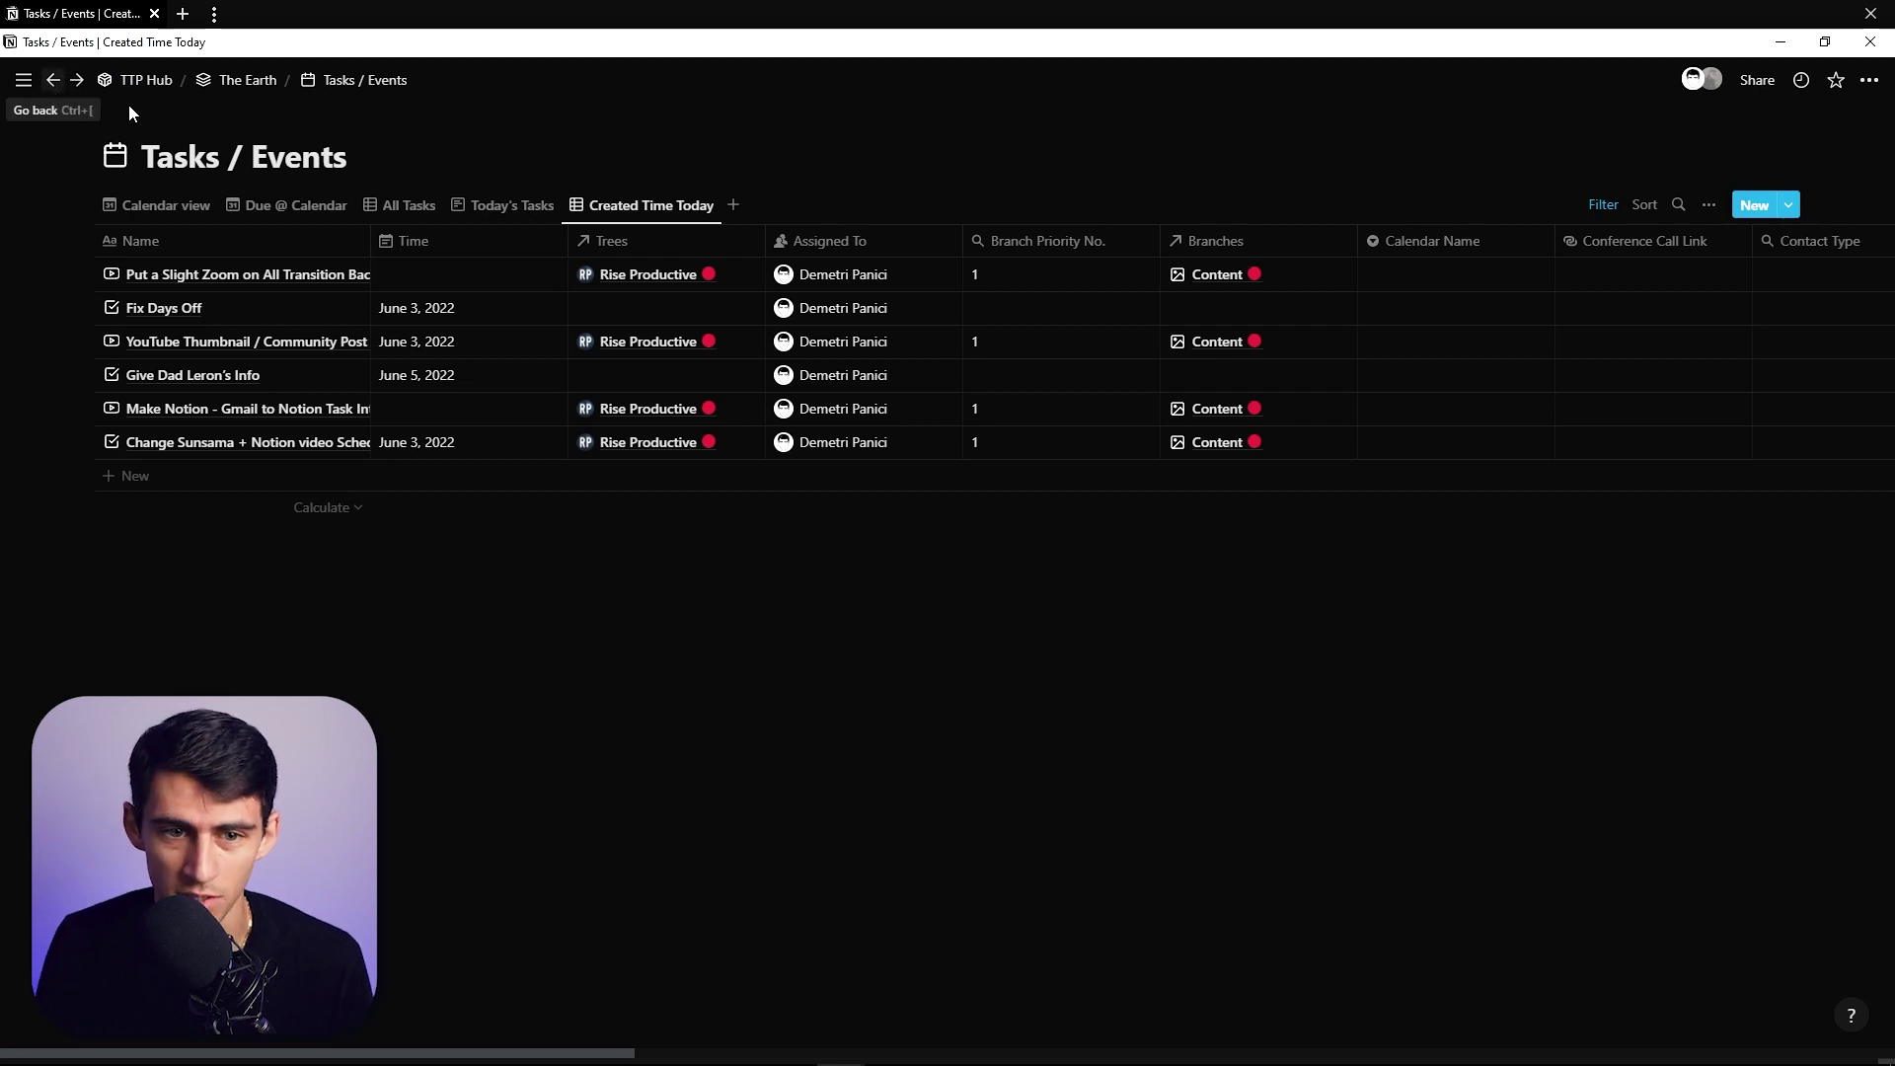
- Open Rise Productive, toggle Growth's sub-pages, delete TTP Hub from the nav row, and go back
left_click(51, 80)
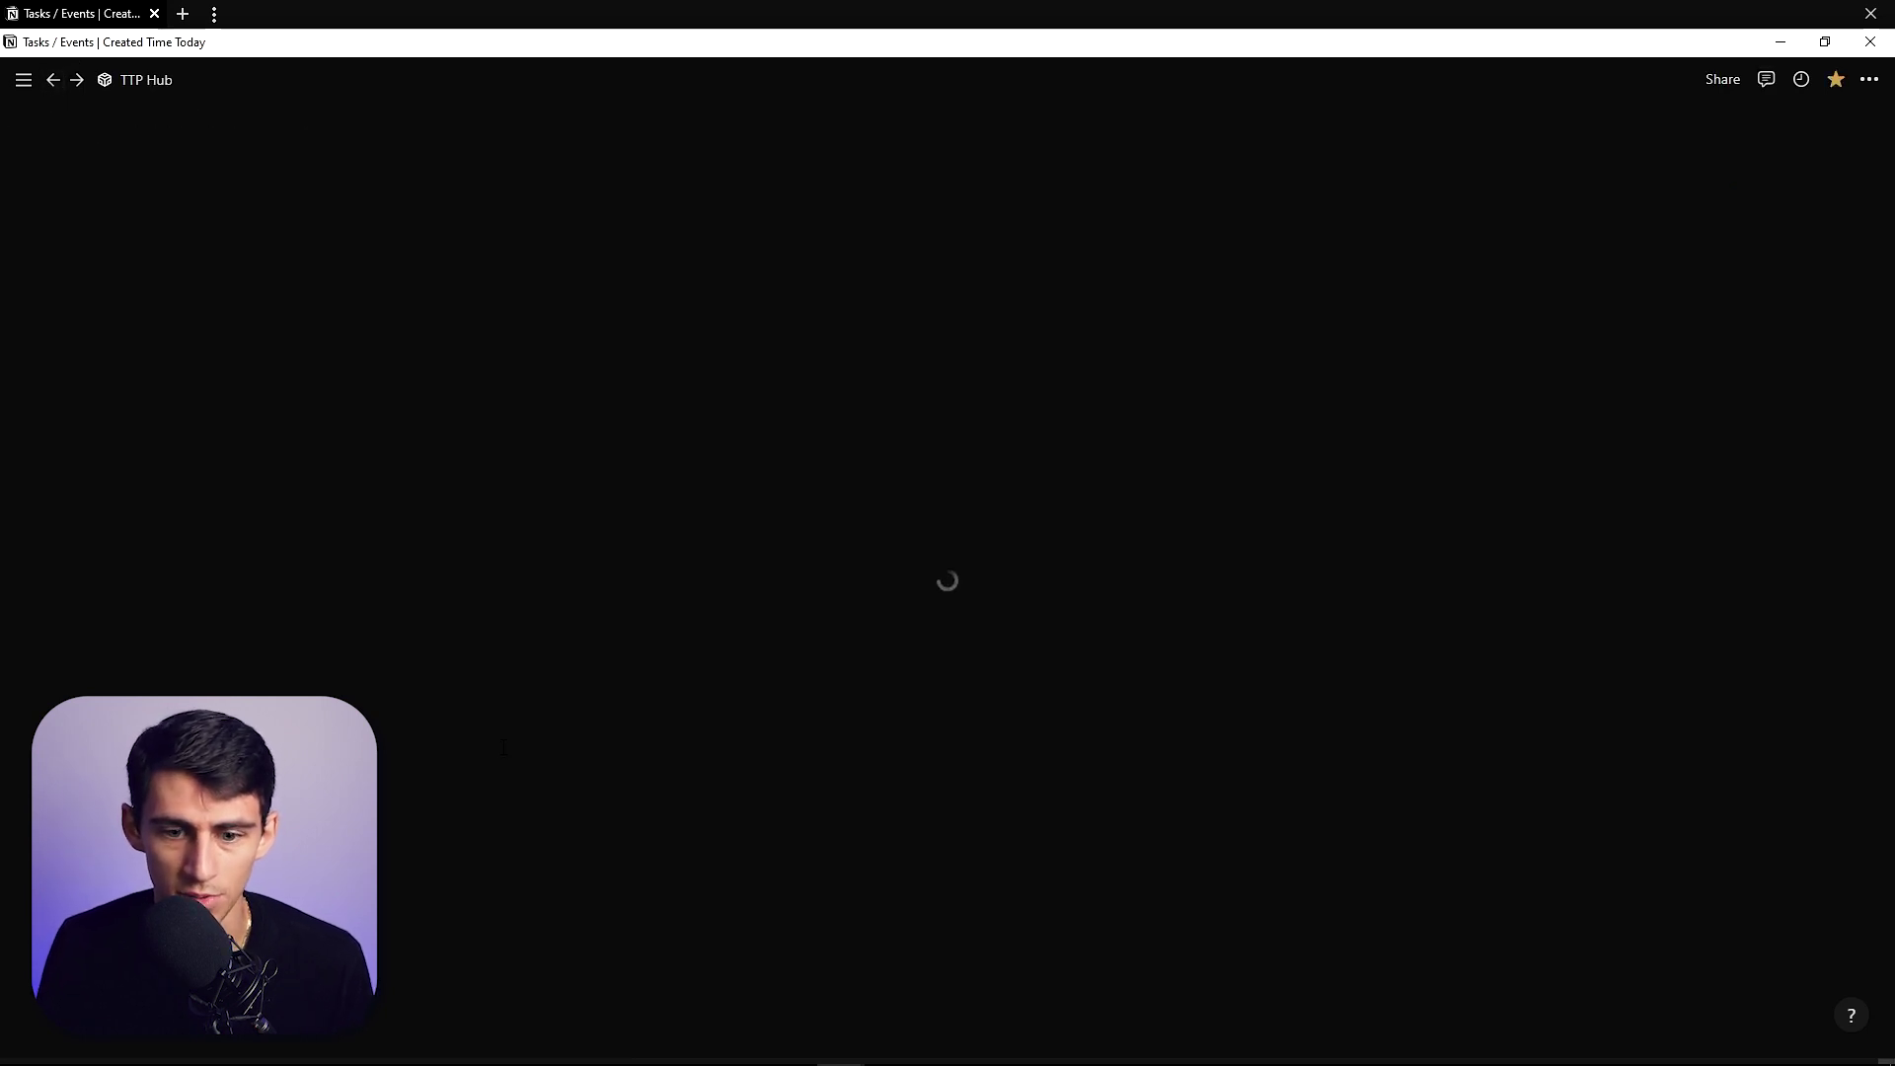
scroll(665, 785, "up", 1)
scroll(194, 545, "up", 3)
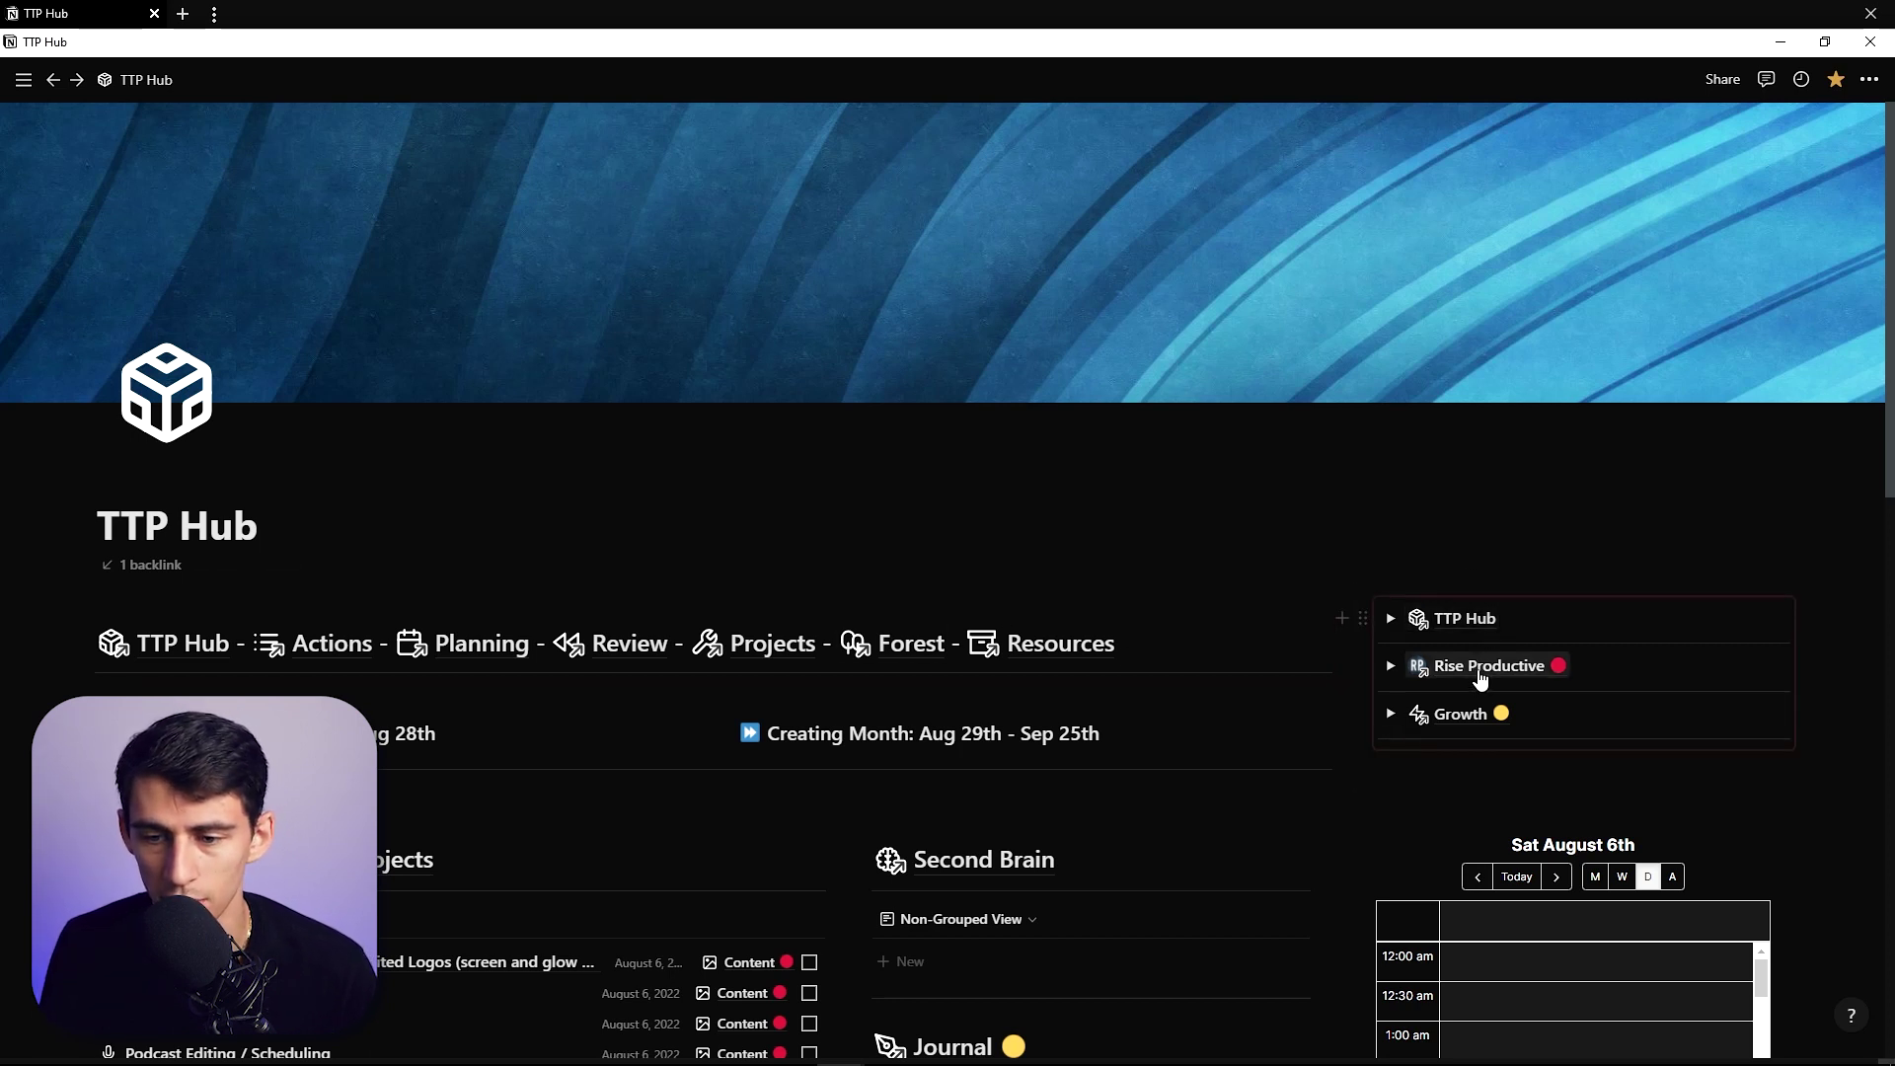
left_click(1481, 666)
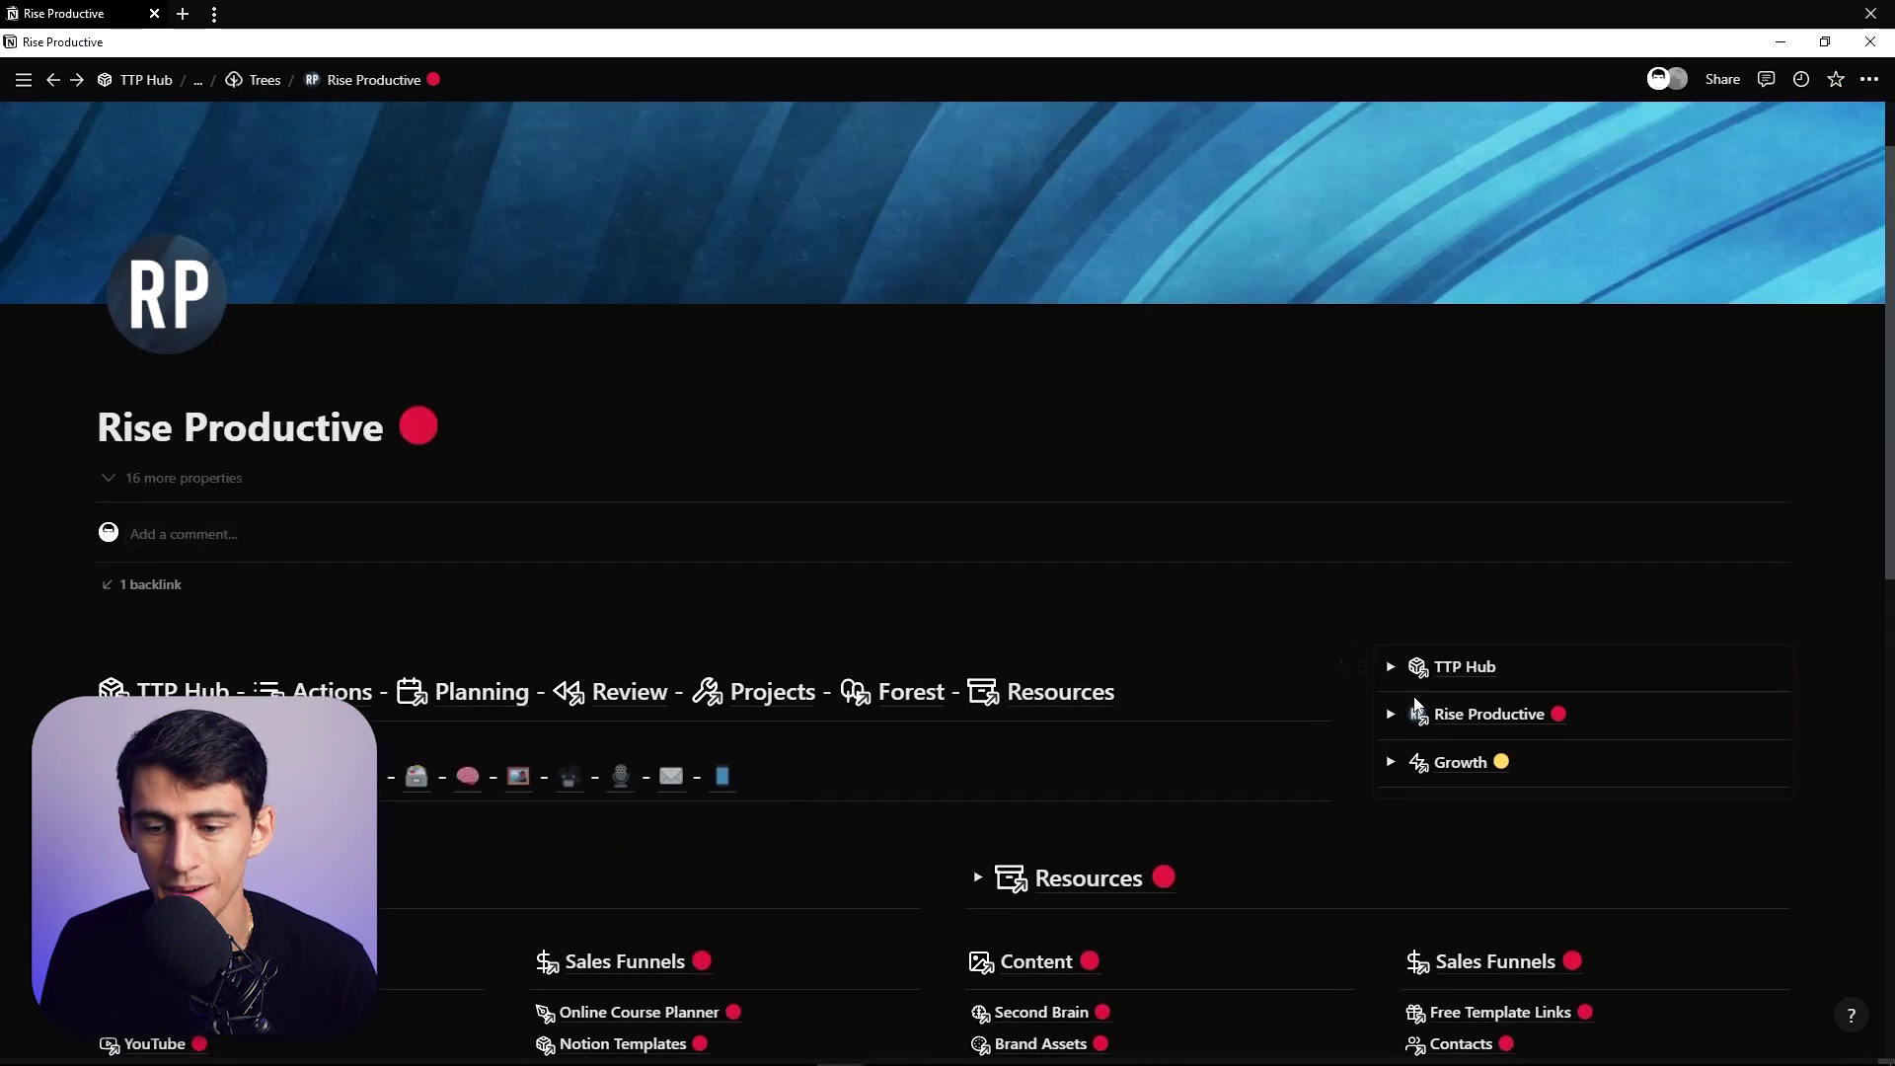
left_click(1392, 761)
scroll(1481, 726, "down", 2)
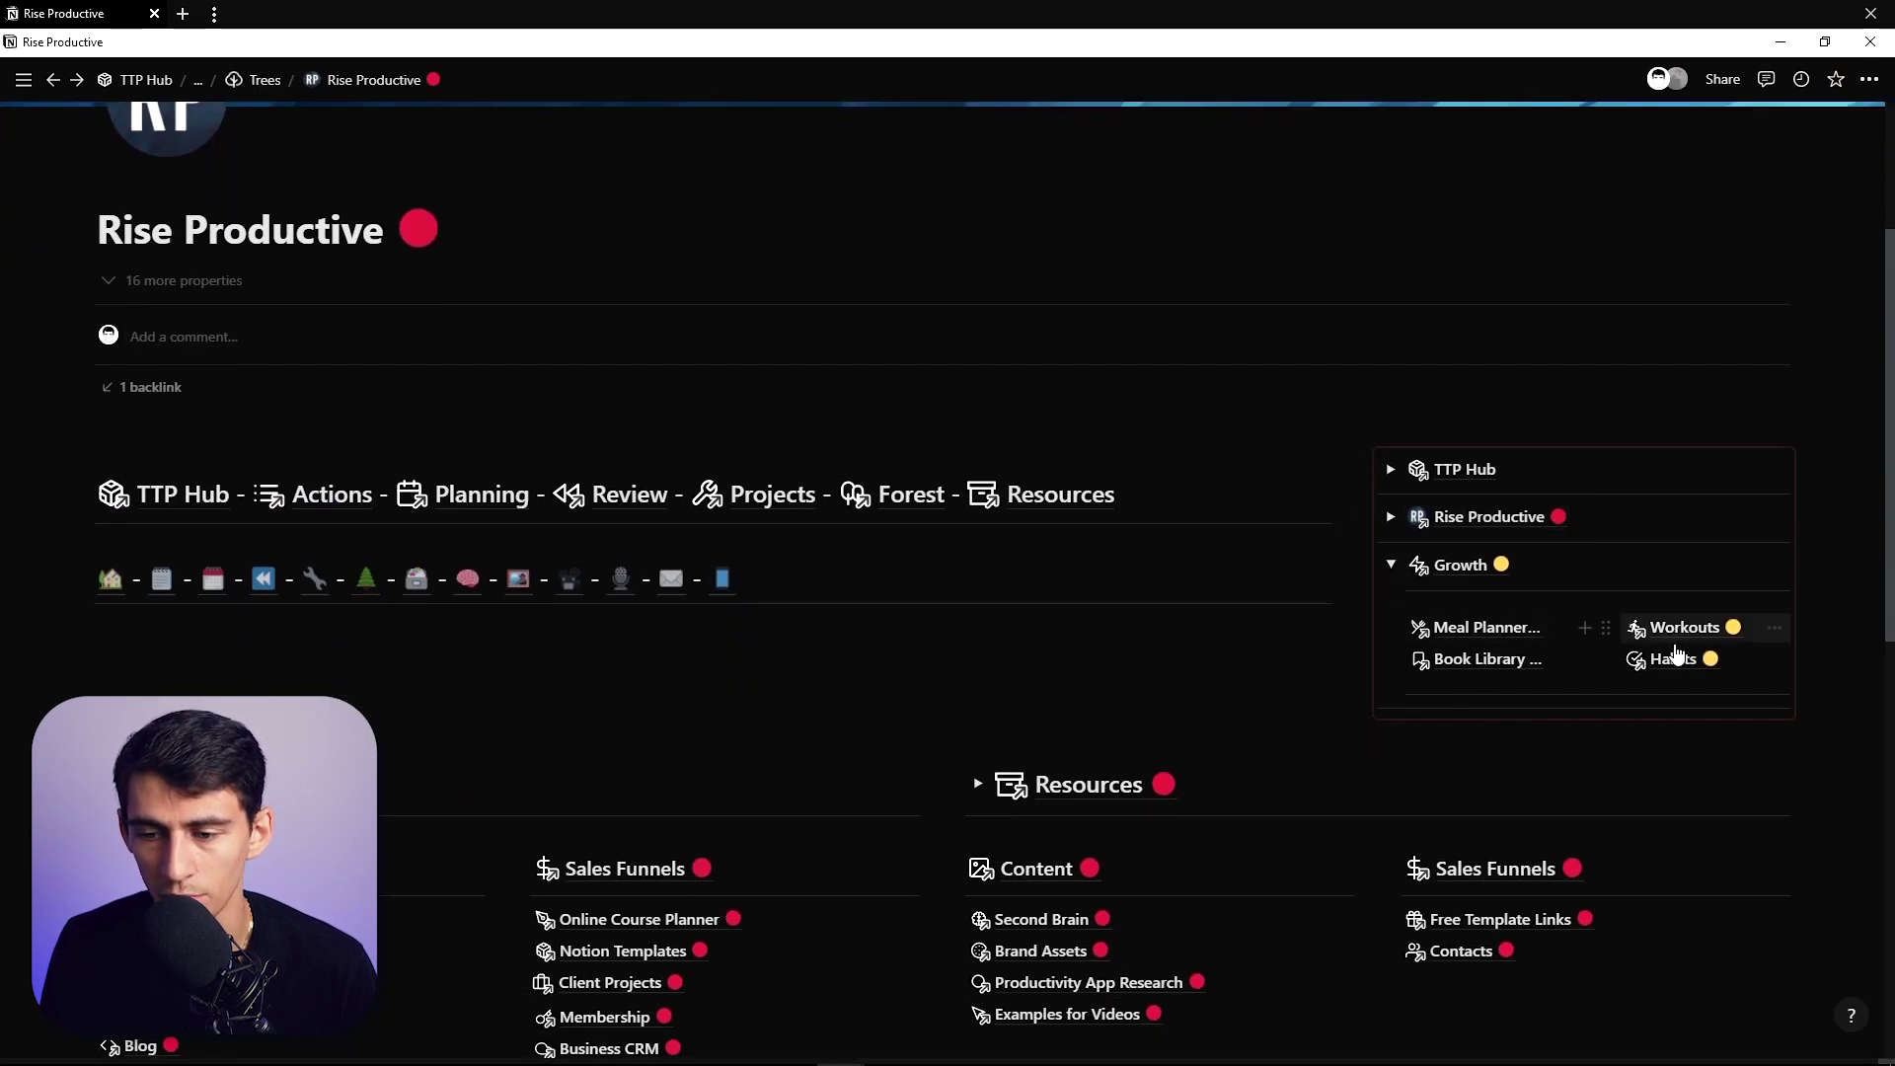
left_click(1389, 572)
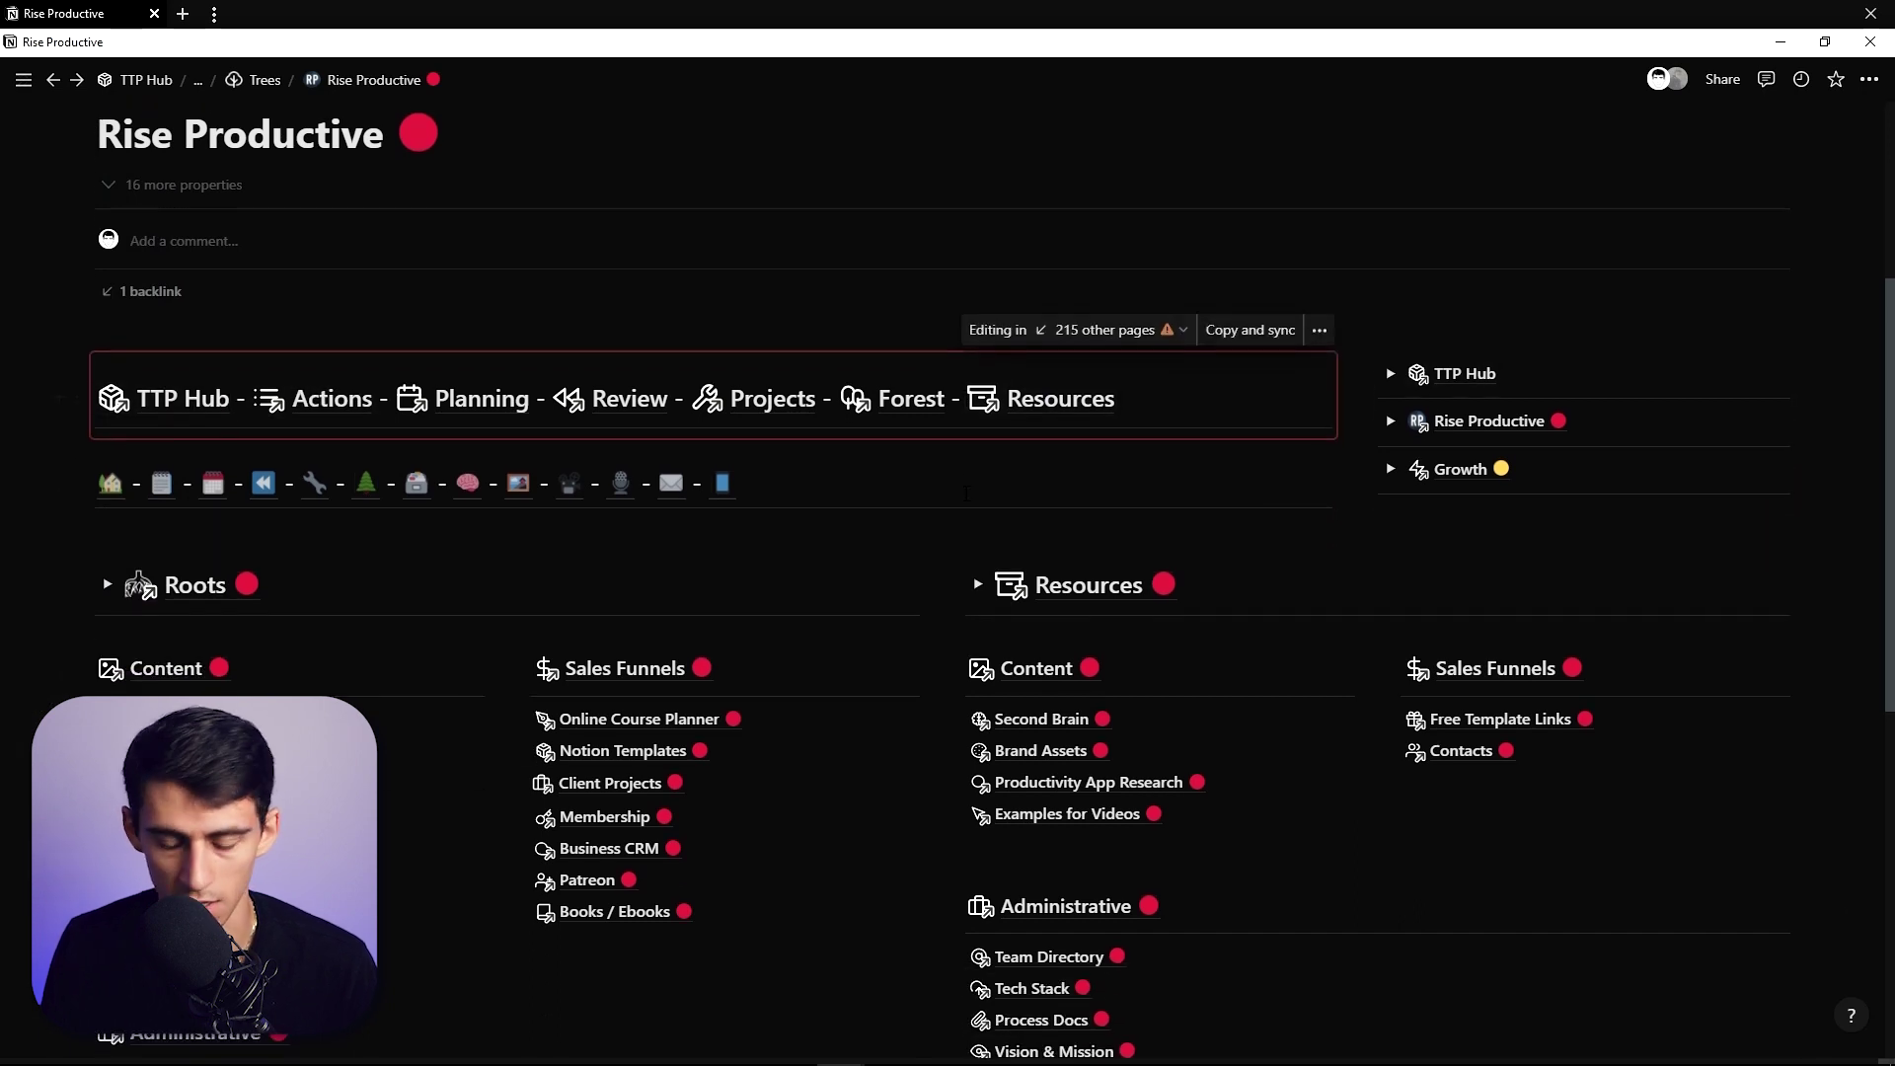
key("BackSpace")
scroll(957, 508, "down", 5)
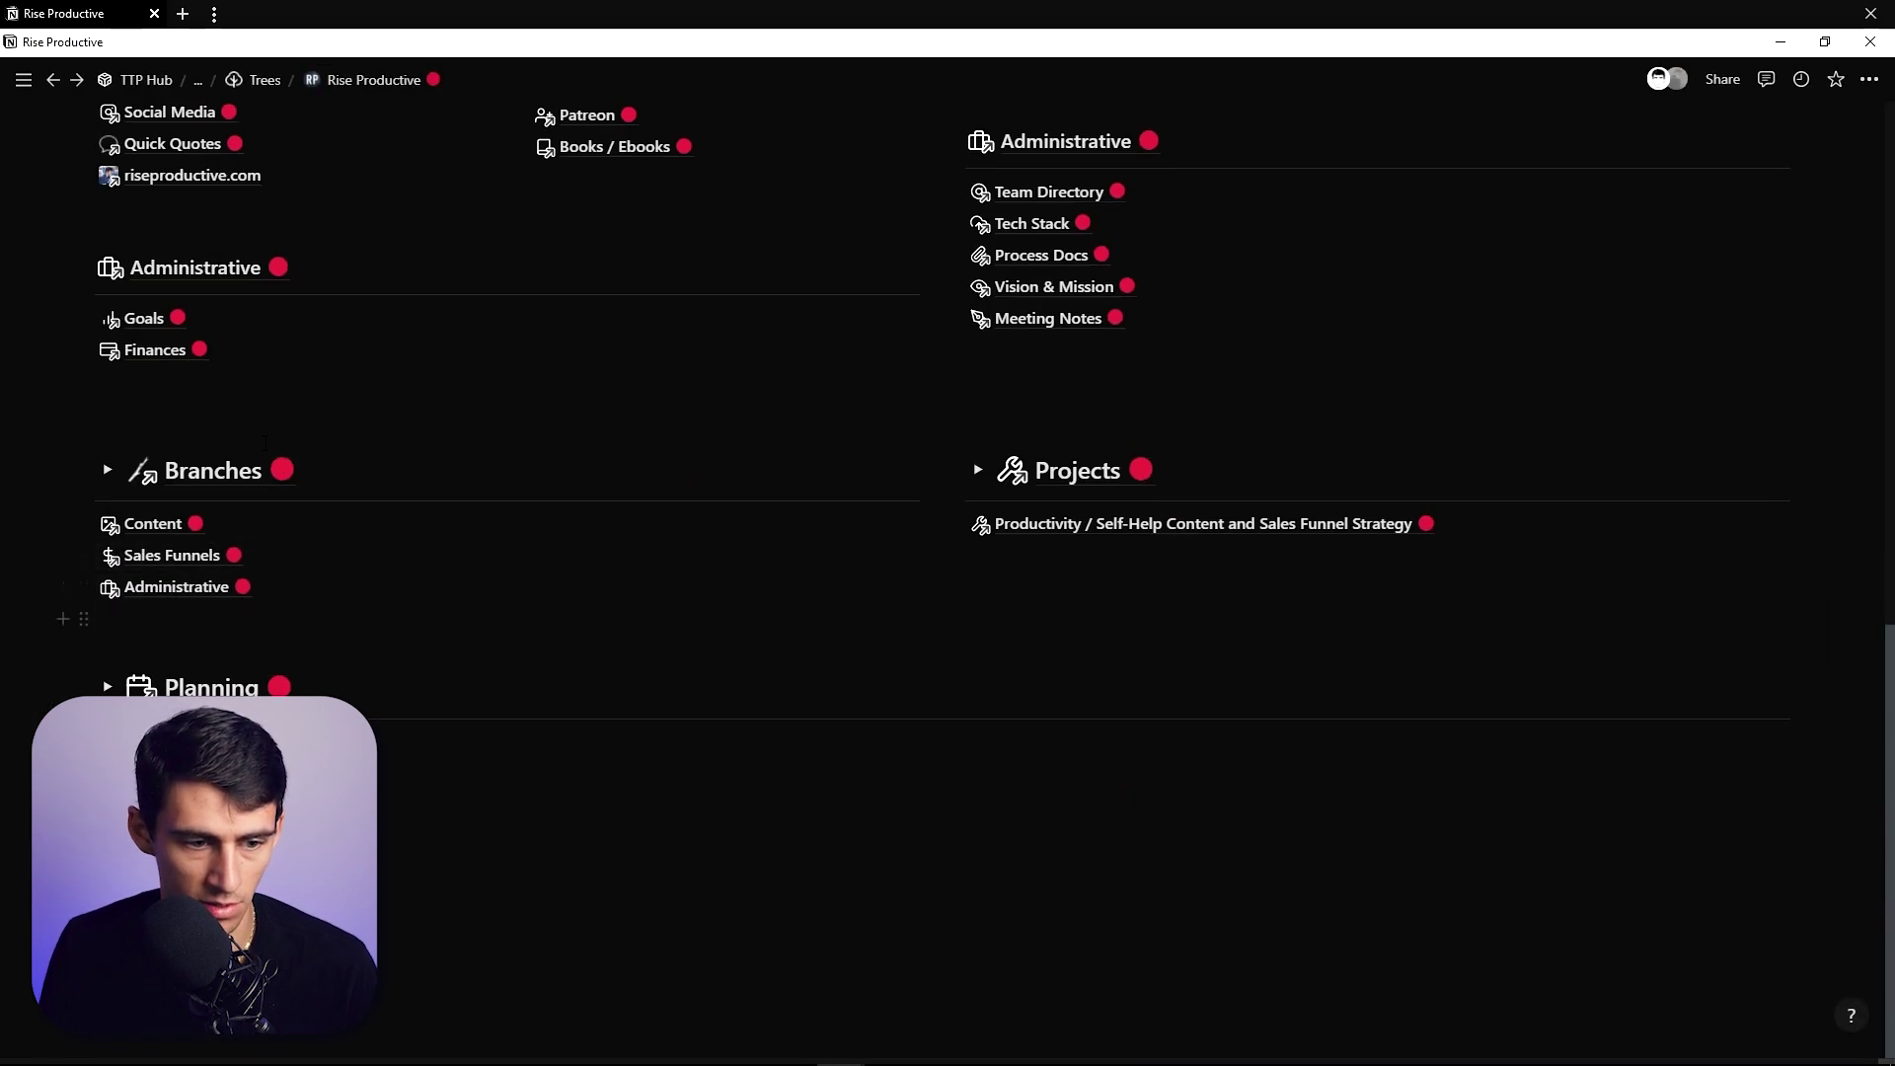
key("alt+Left")
key("alt+Left")
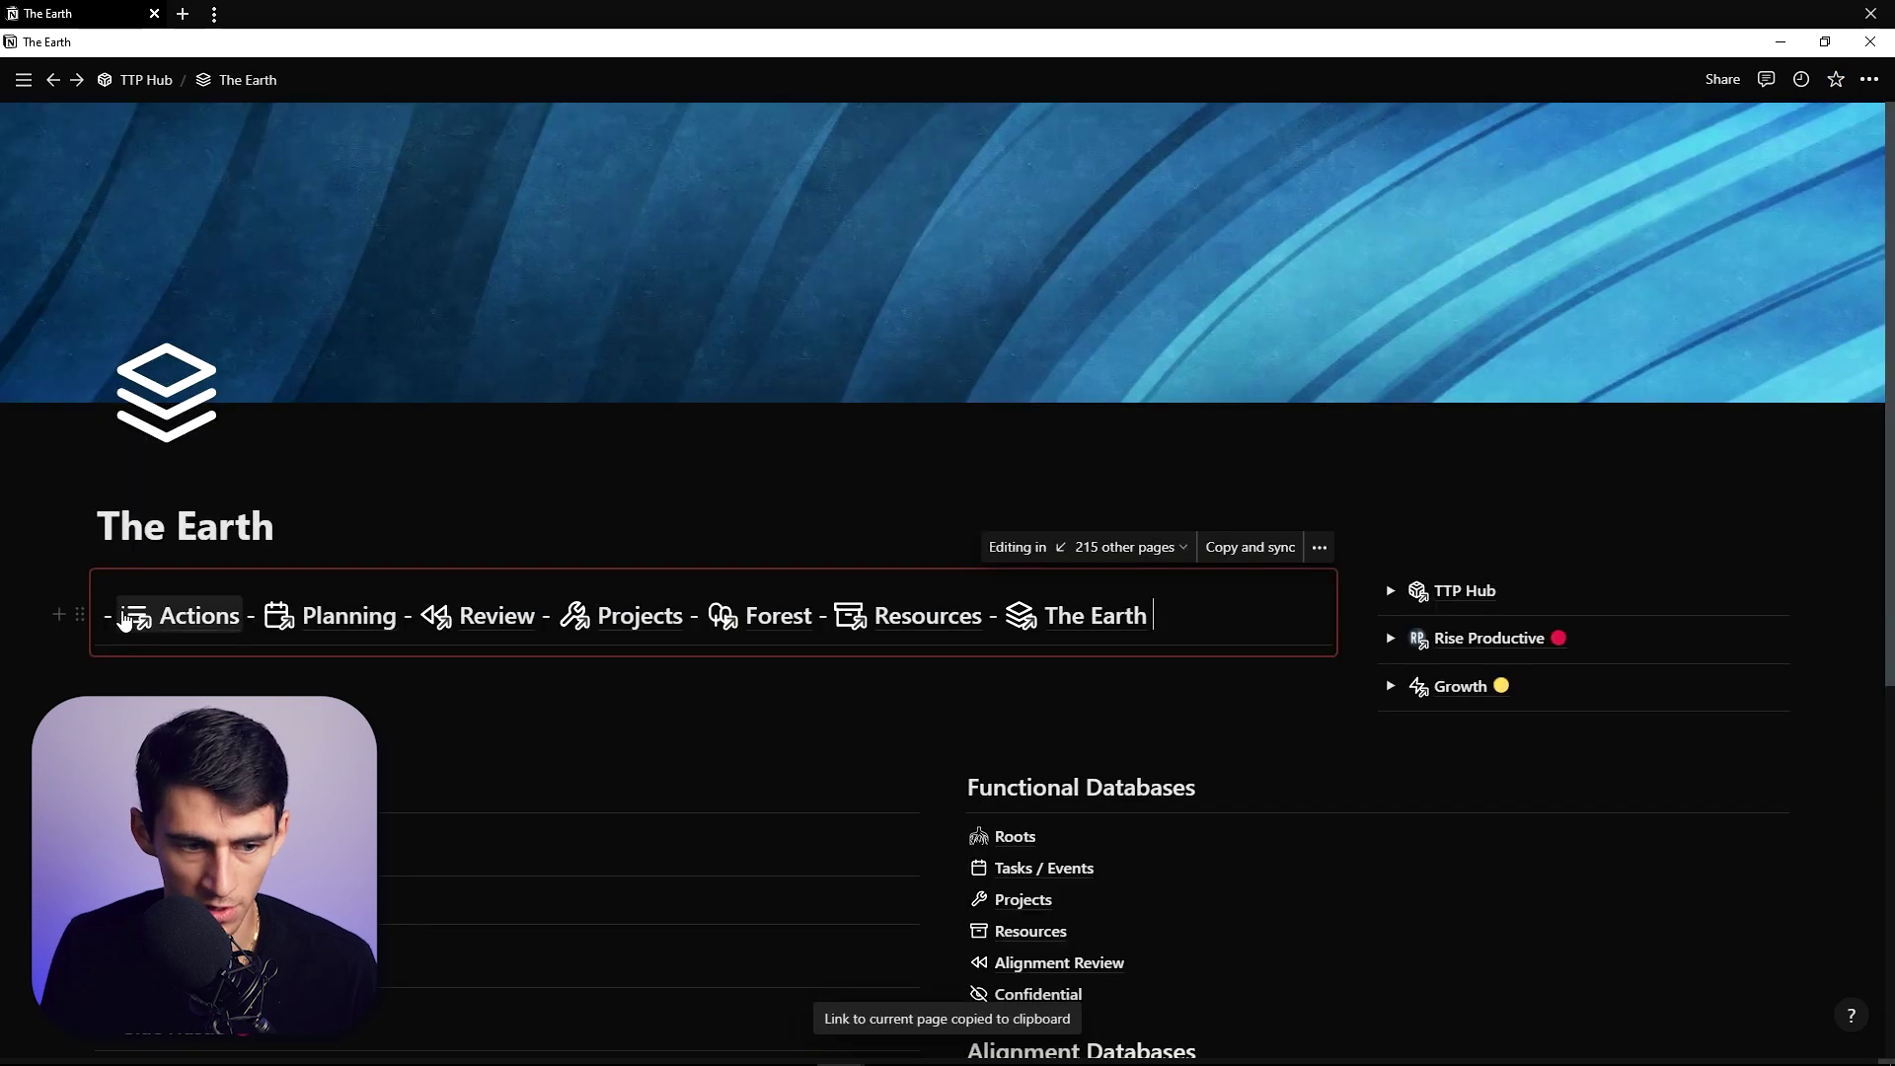
- Check the synced block on Actions, jump to TTP Hub, and view Rise Productive's block options
left_click(123, 620)
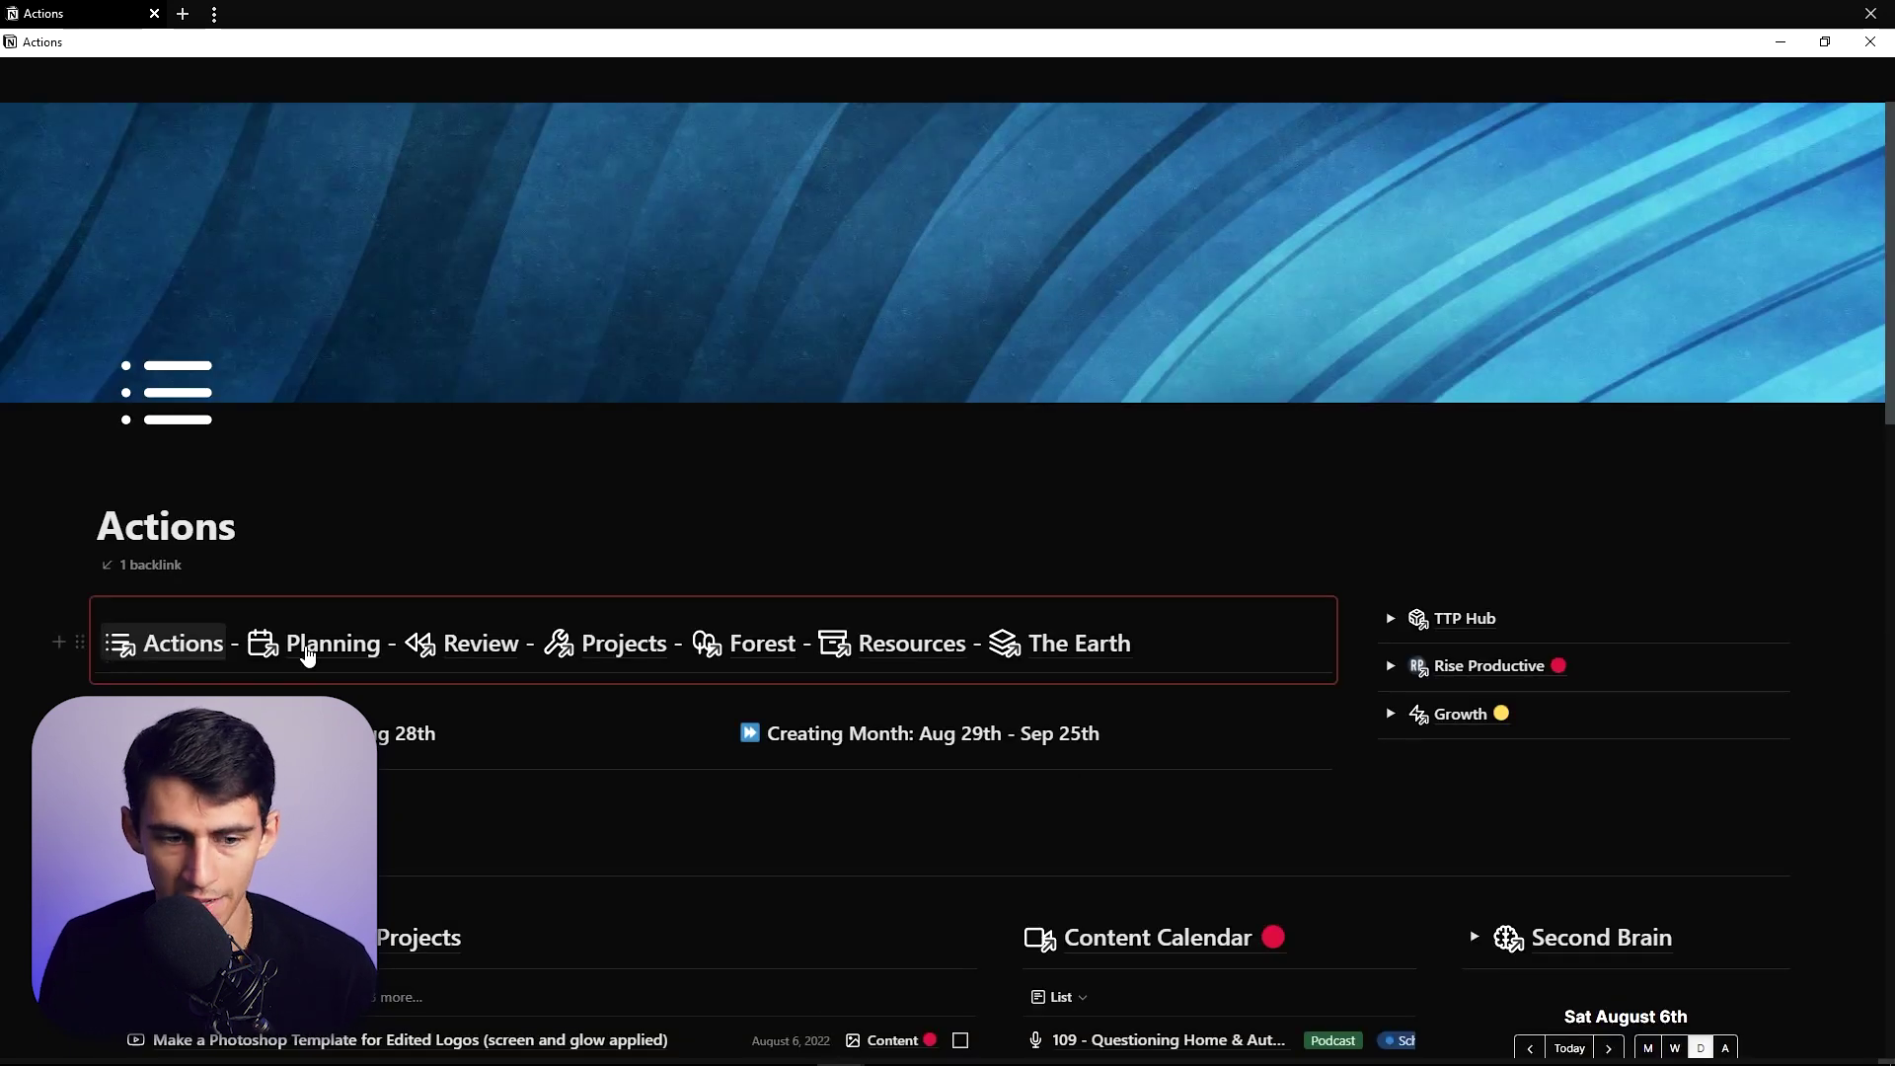
scroll(304, 656, "down", 2)
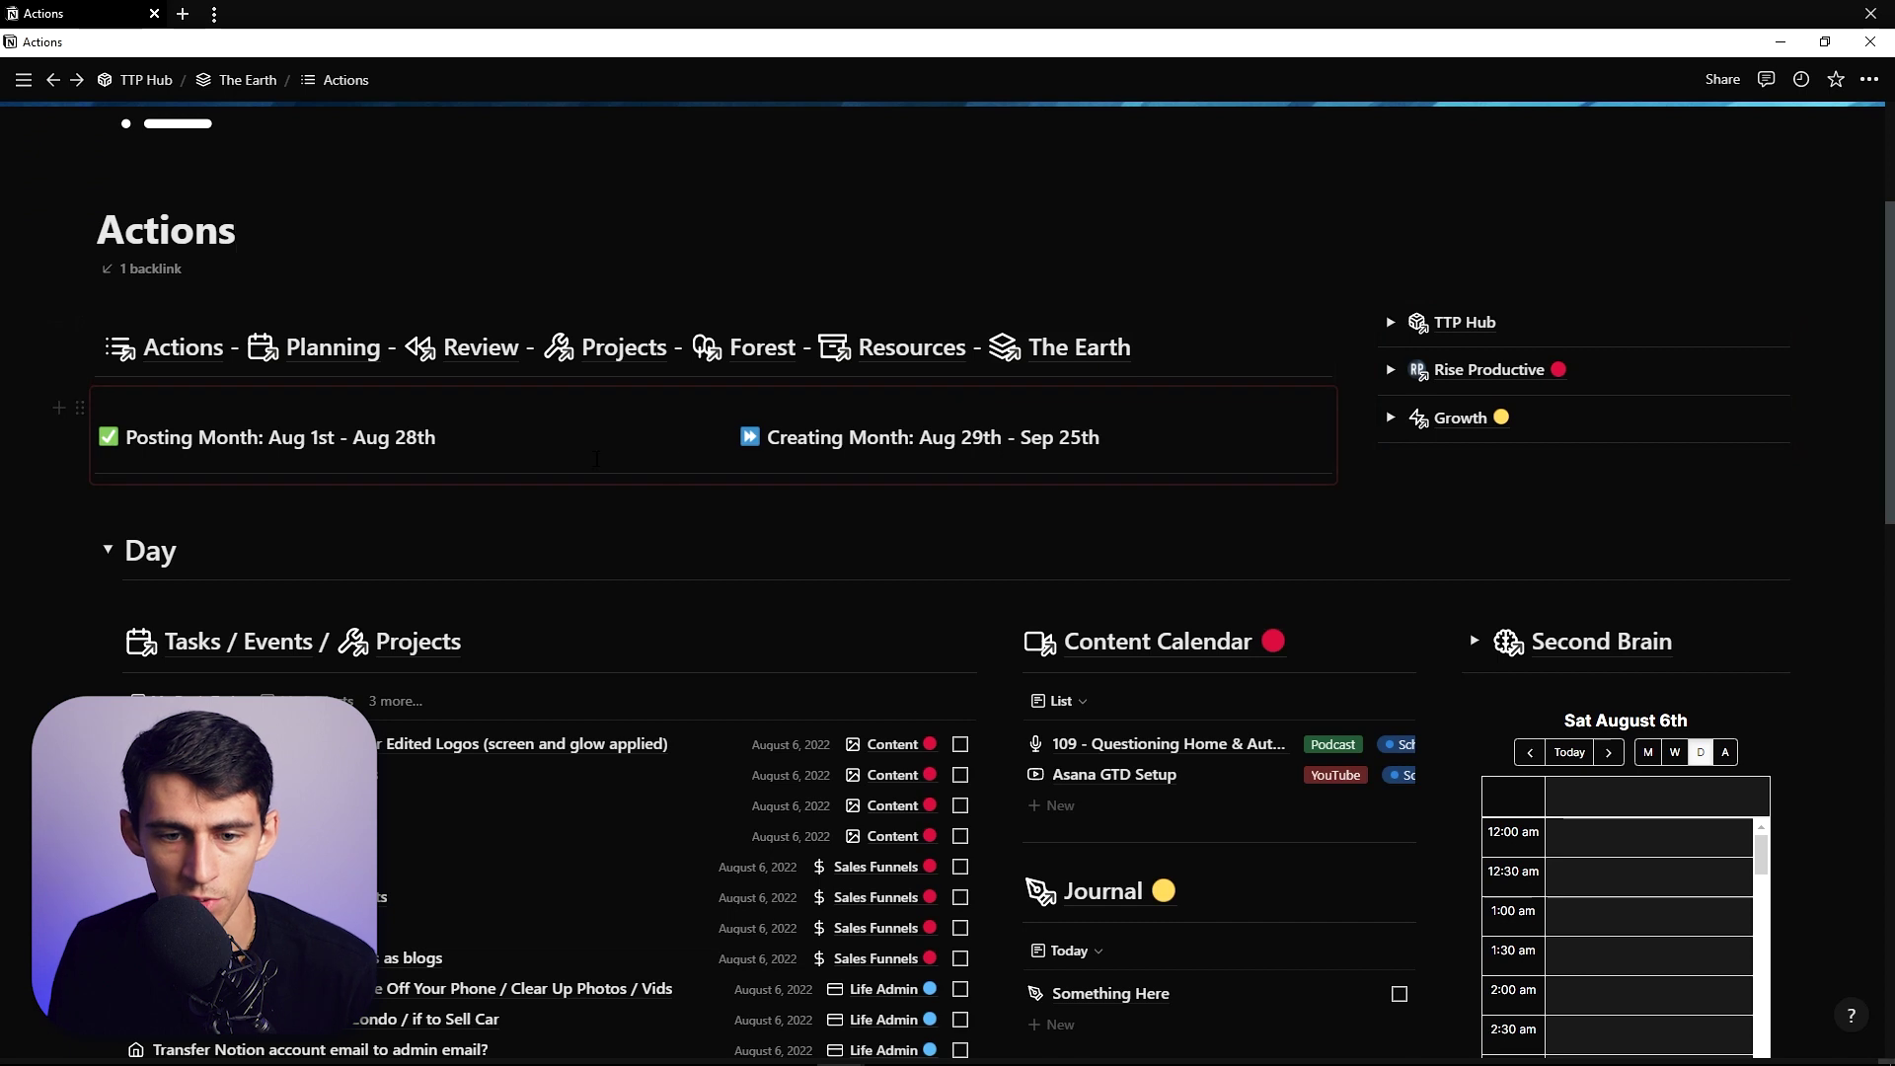
left_click(610, 437)
scroll(1553, 257, "down", 1)
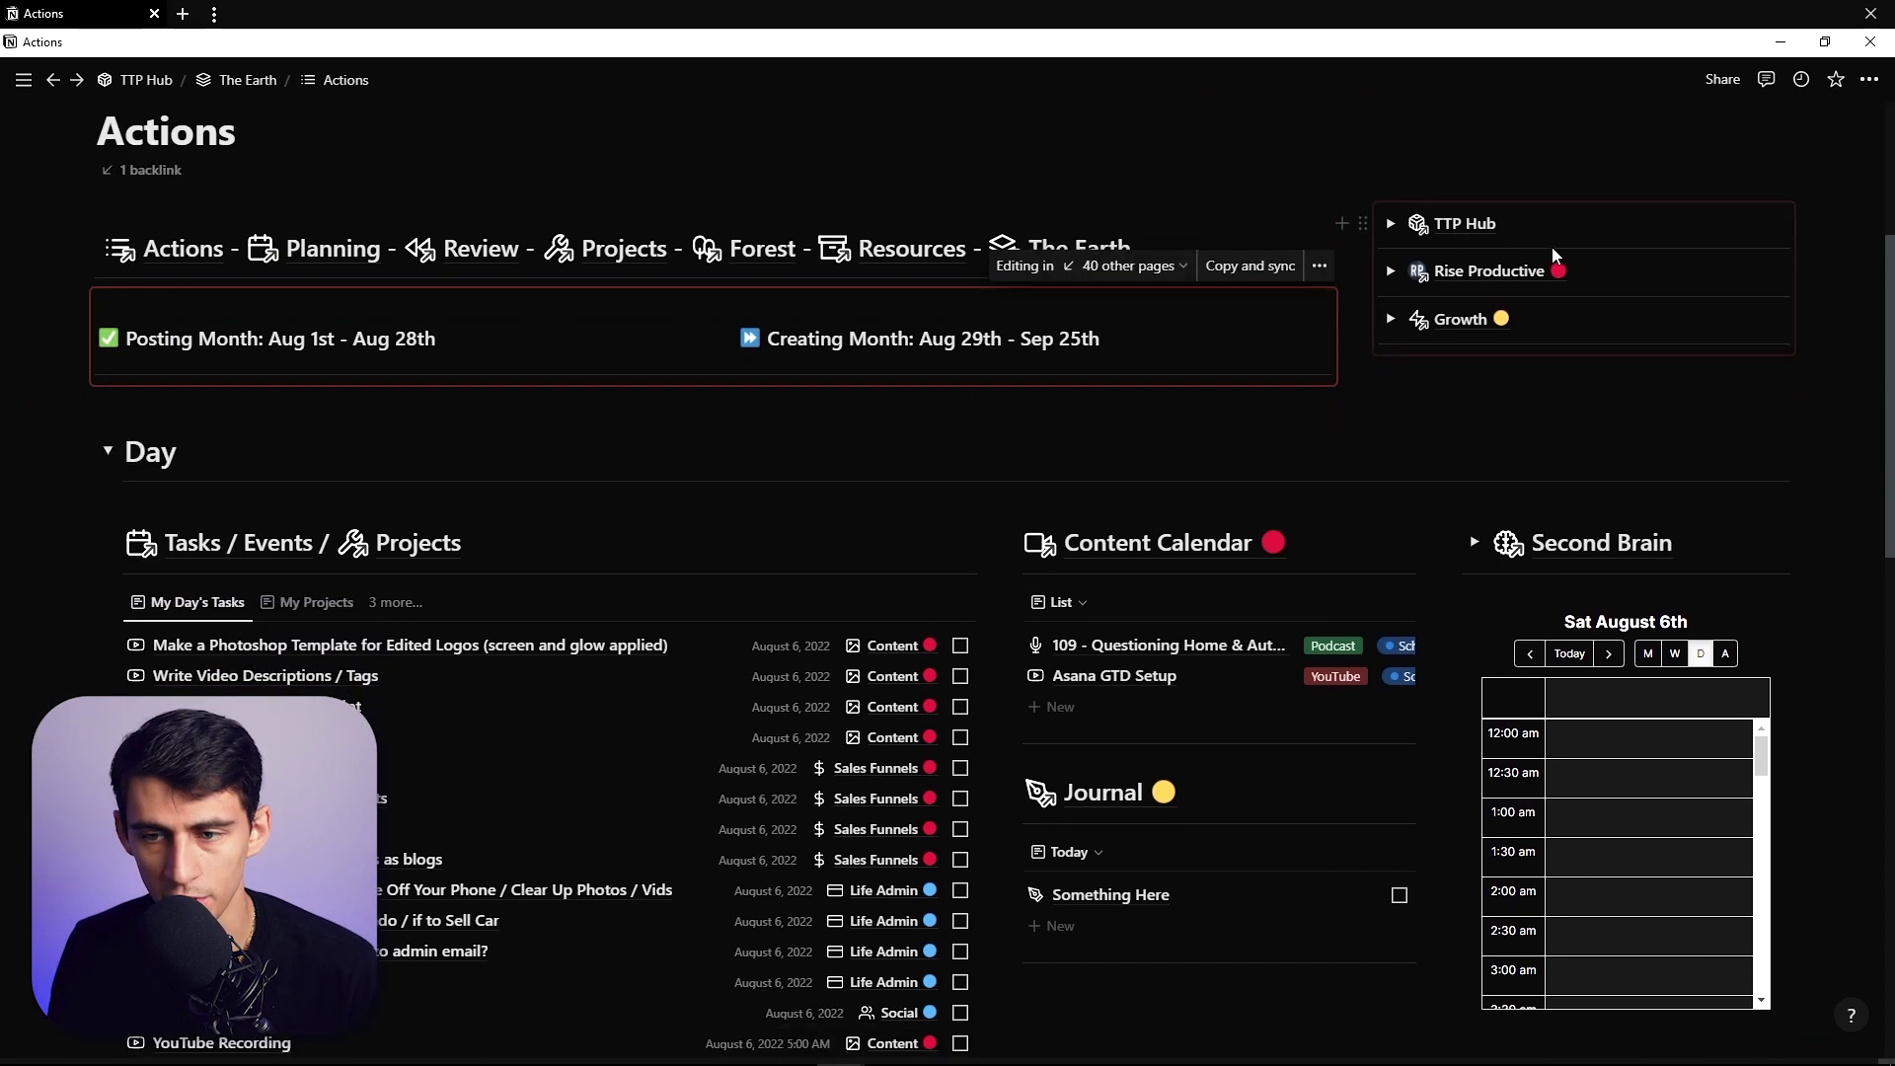
left_click(1466, 318)
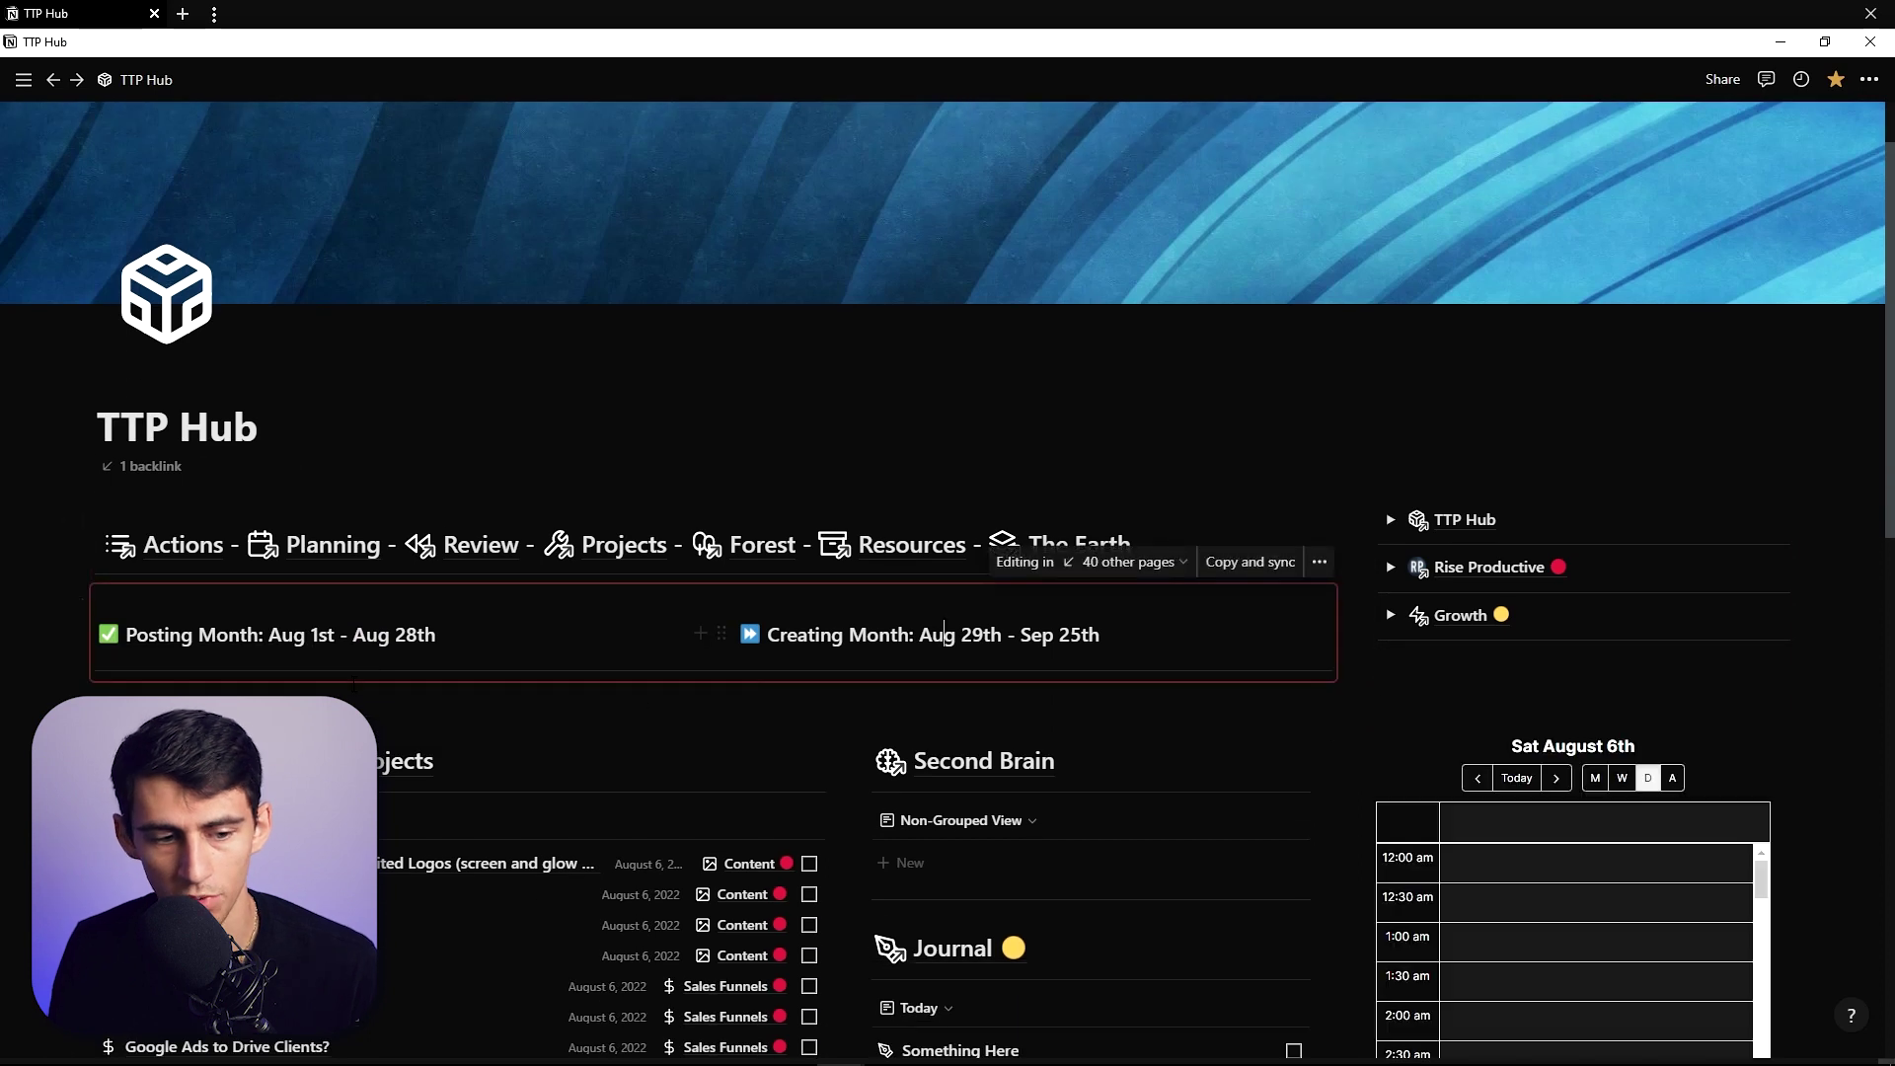
scroll(1396, 478, "down", 1)
right_click(1403, 478)
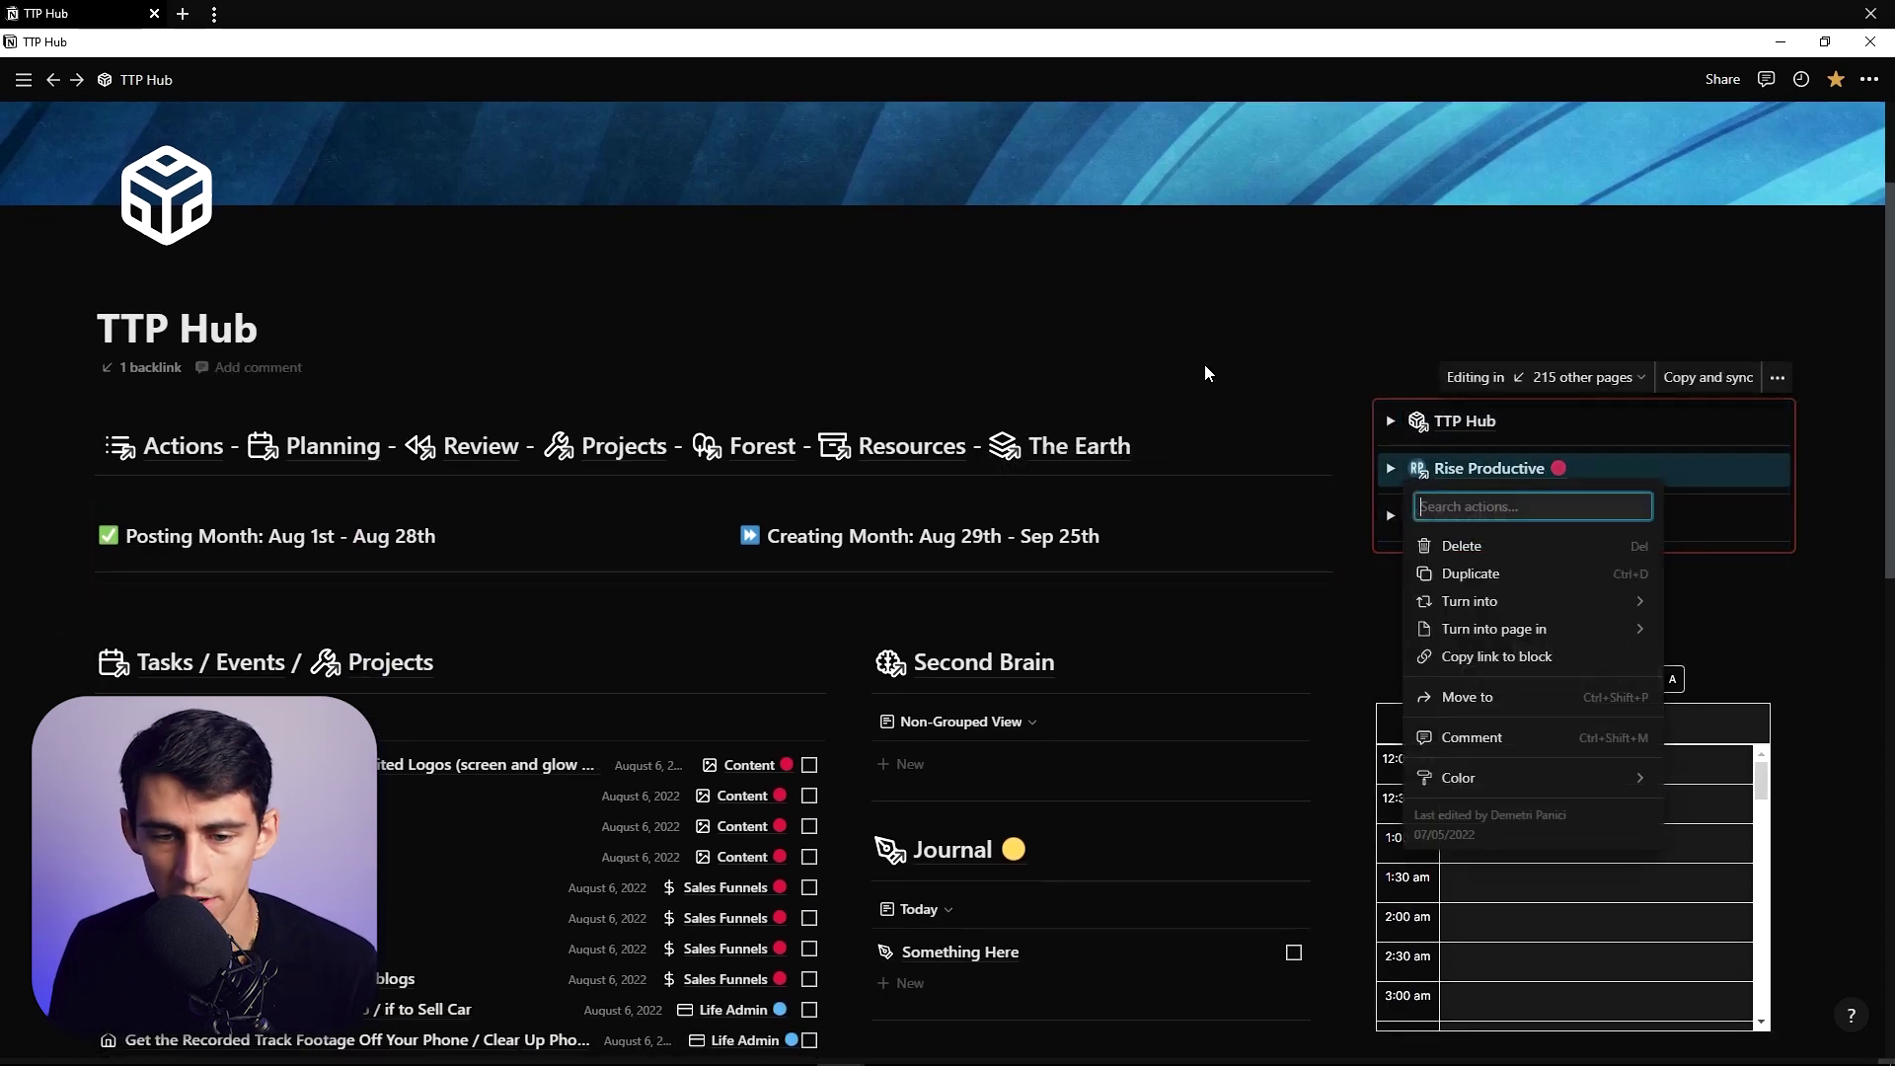
left_click(1228, 562)
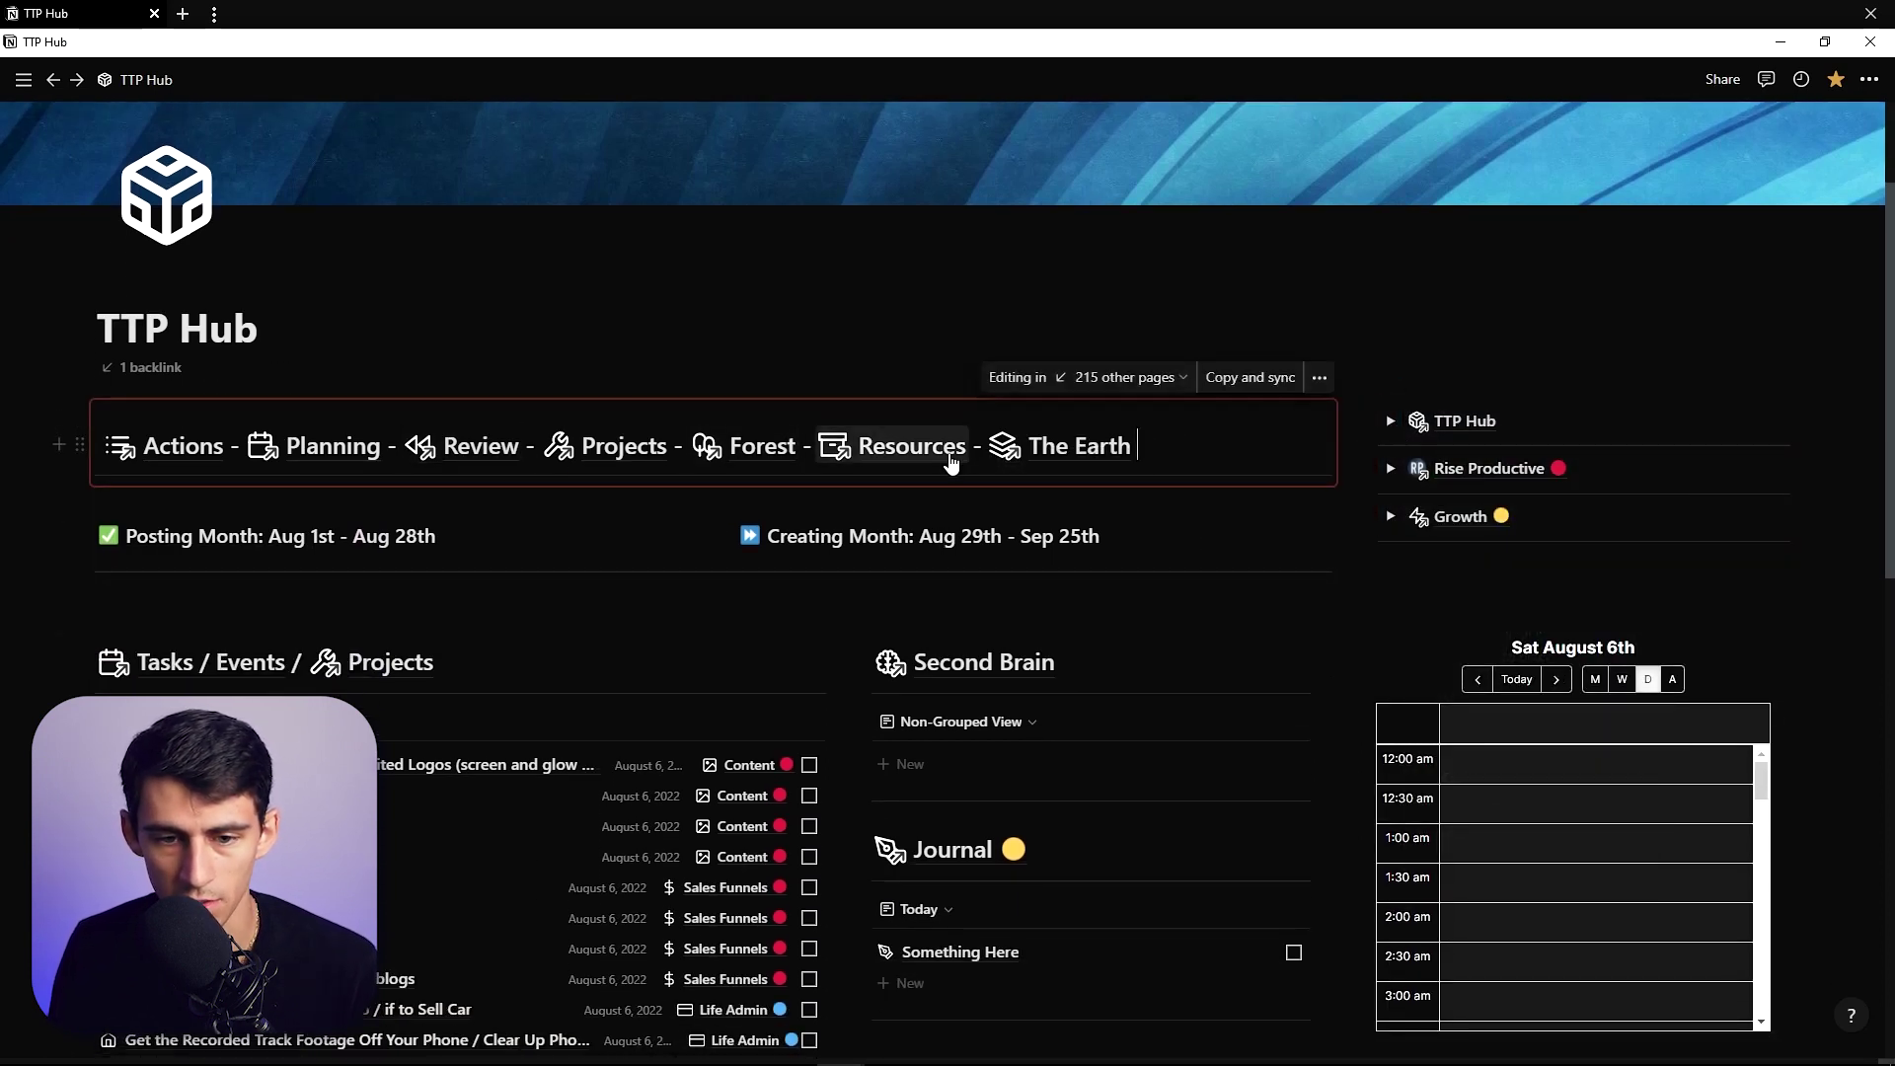
- Go through Planning and Actions, toggle Rise Productive's sub-pages, and open Book Library
left_click(331, 447)
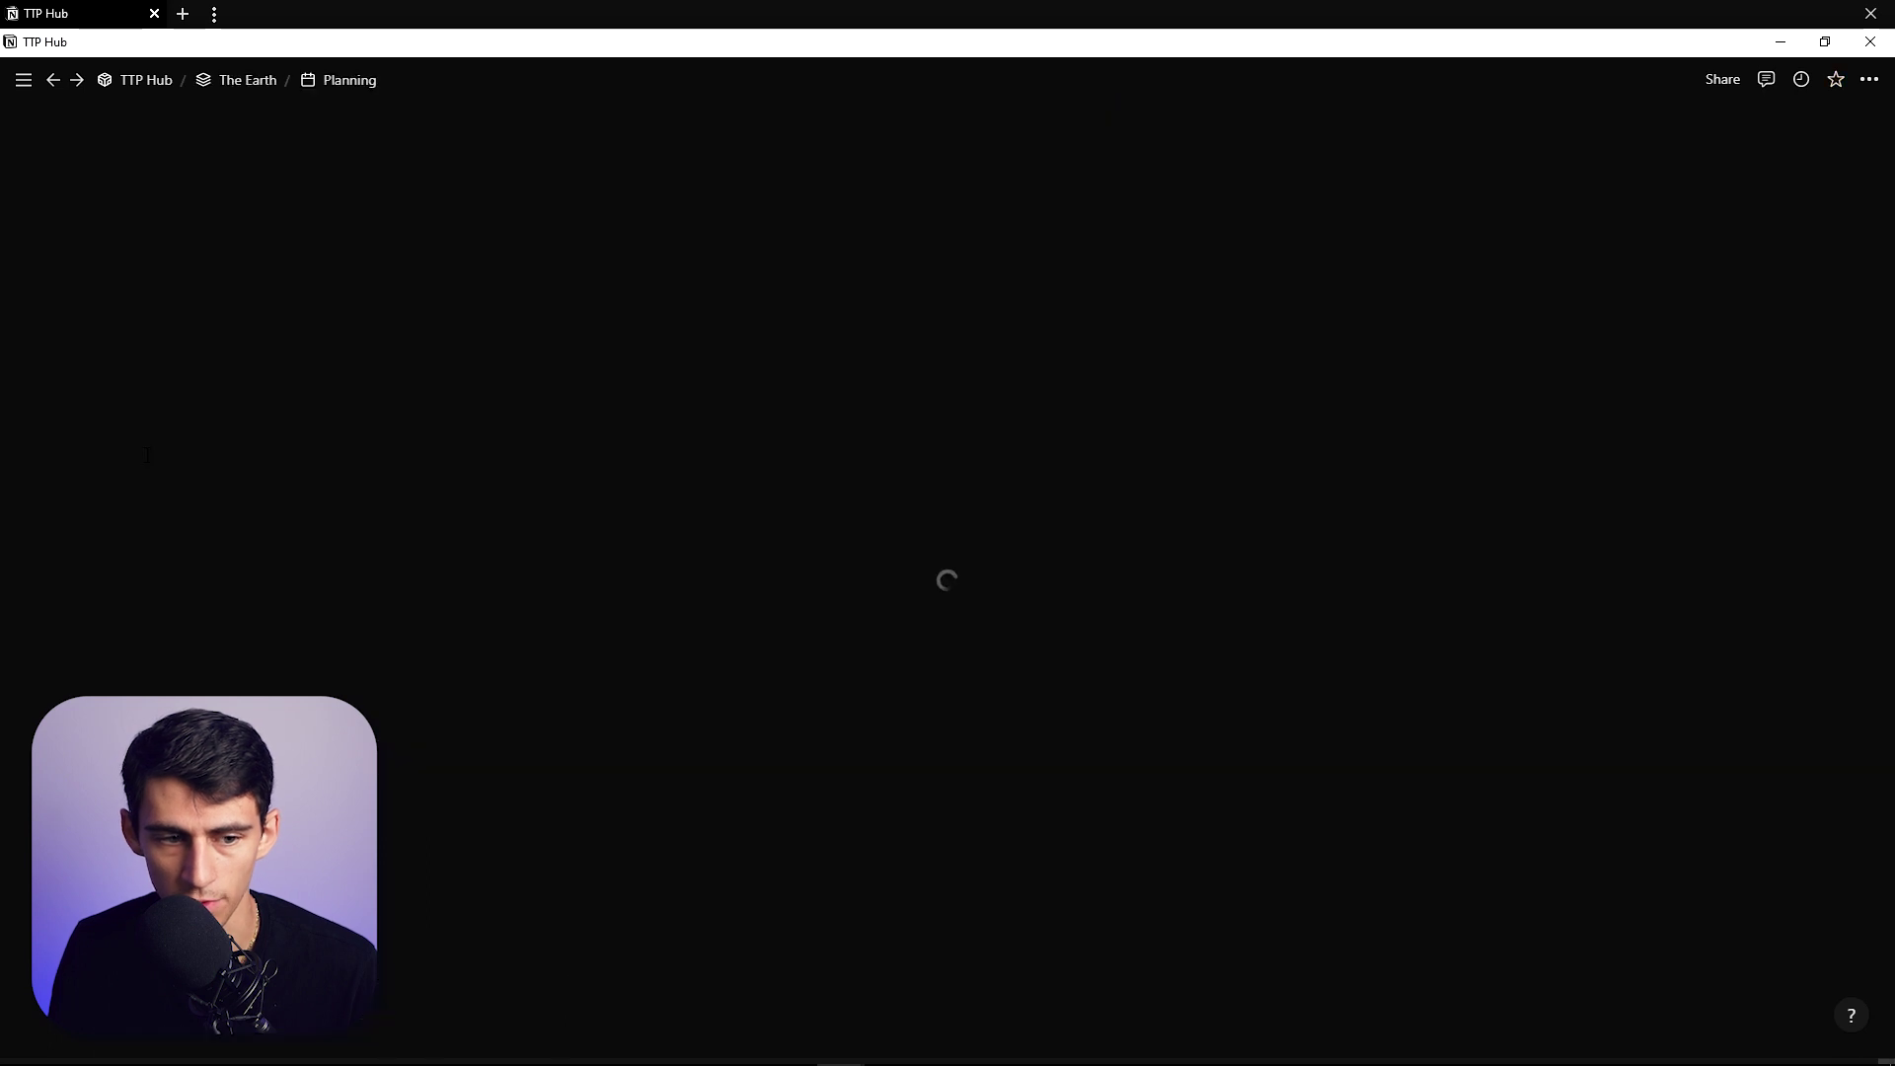
left_click(187, 640)
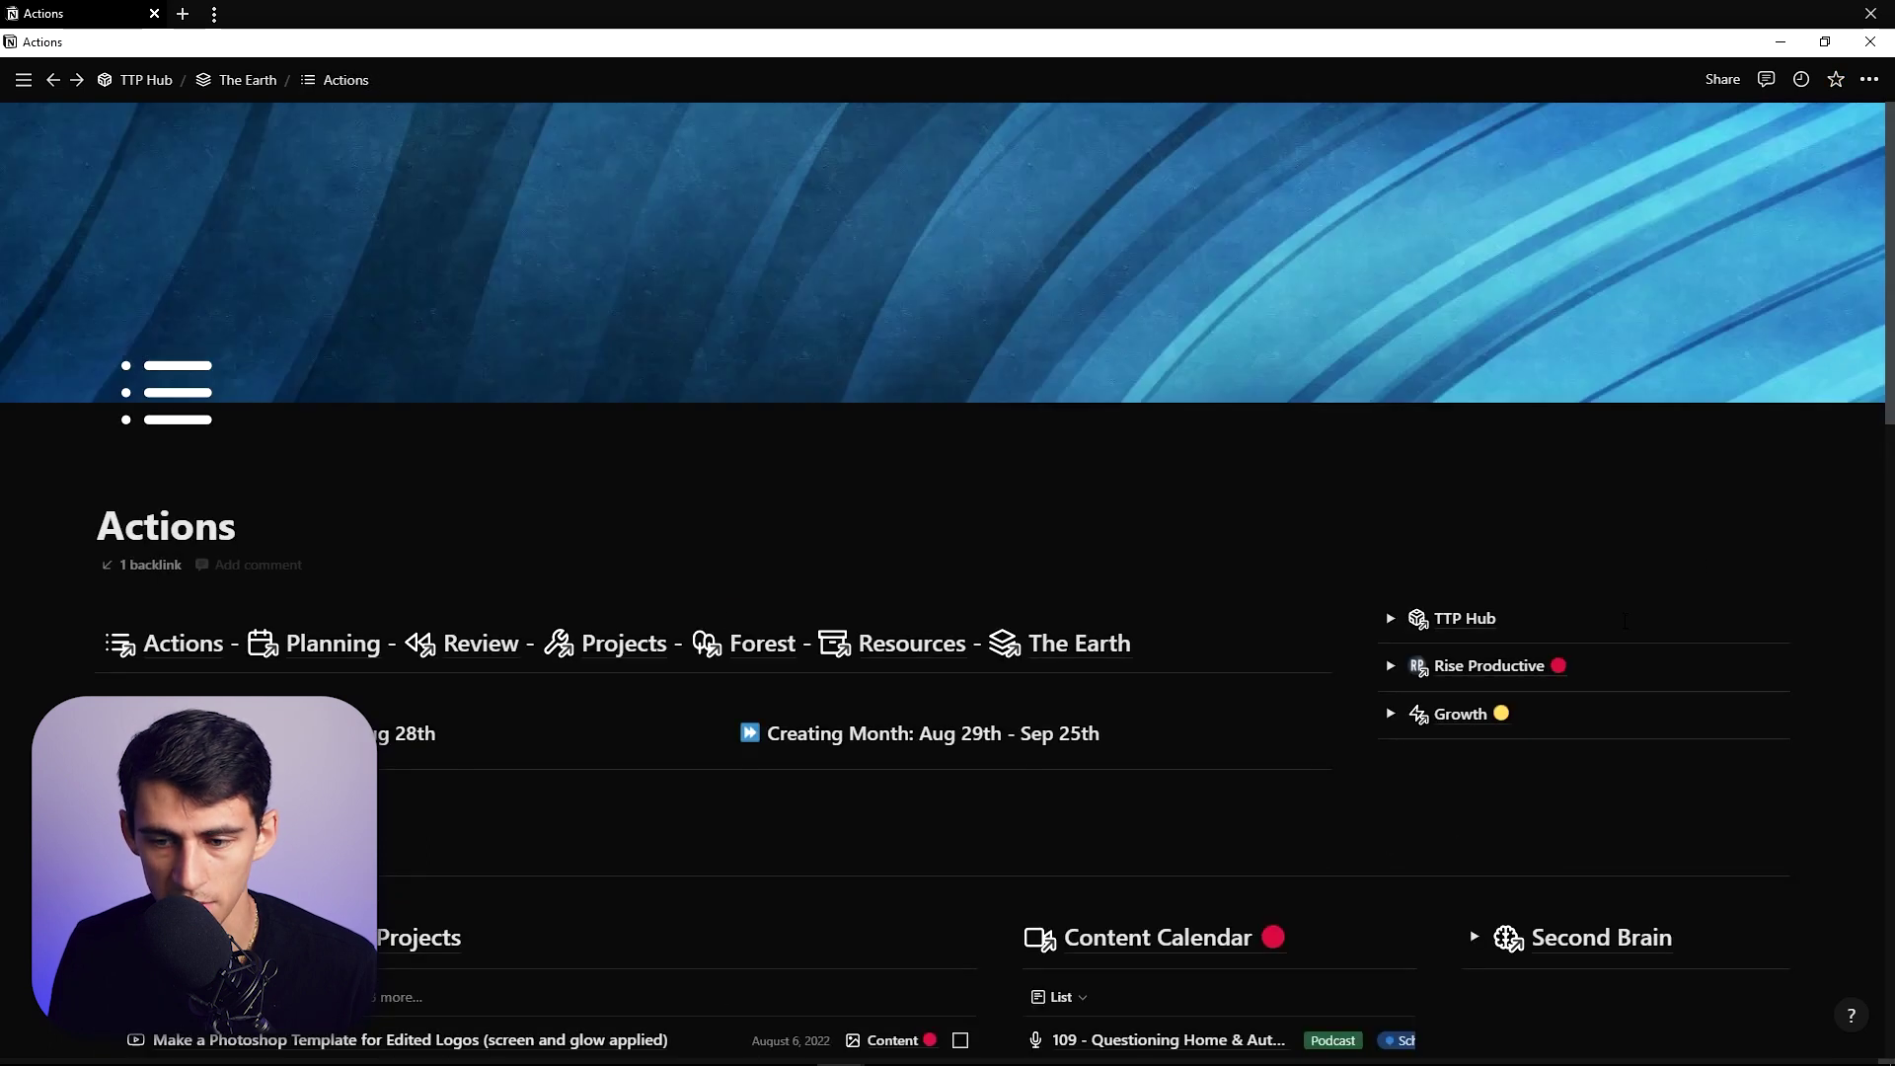
scroll(1359, 622, "down", 2)
left_click(1393, 470)
left_click(1391, 468)
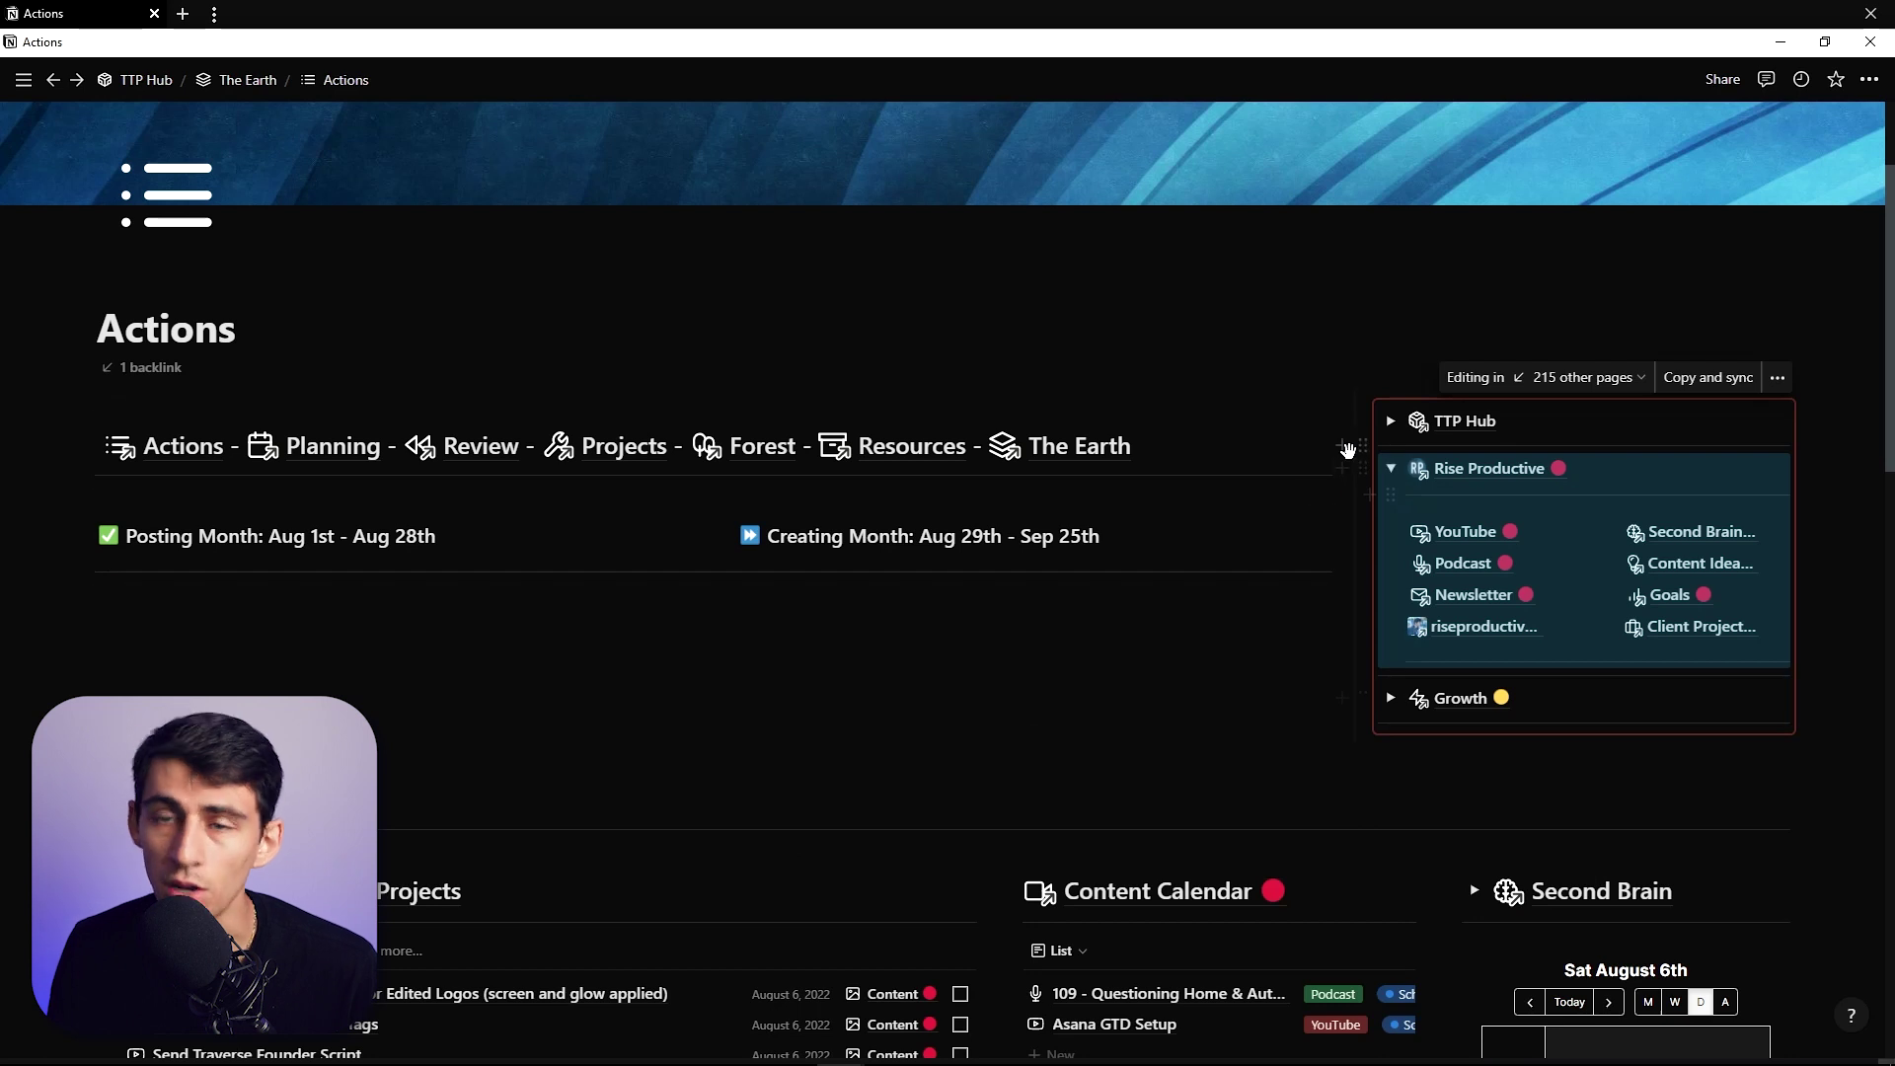
left_click(1394, 469)
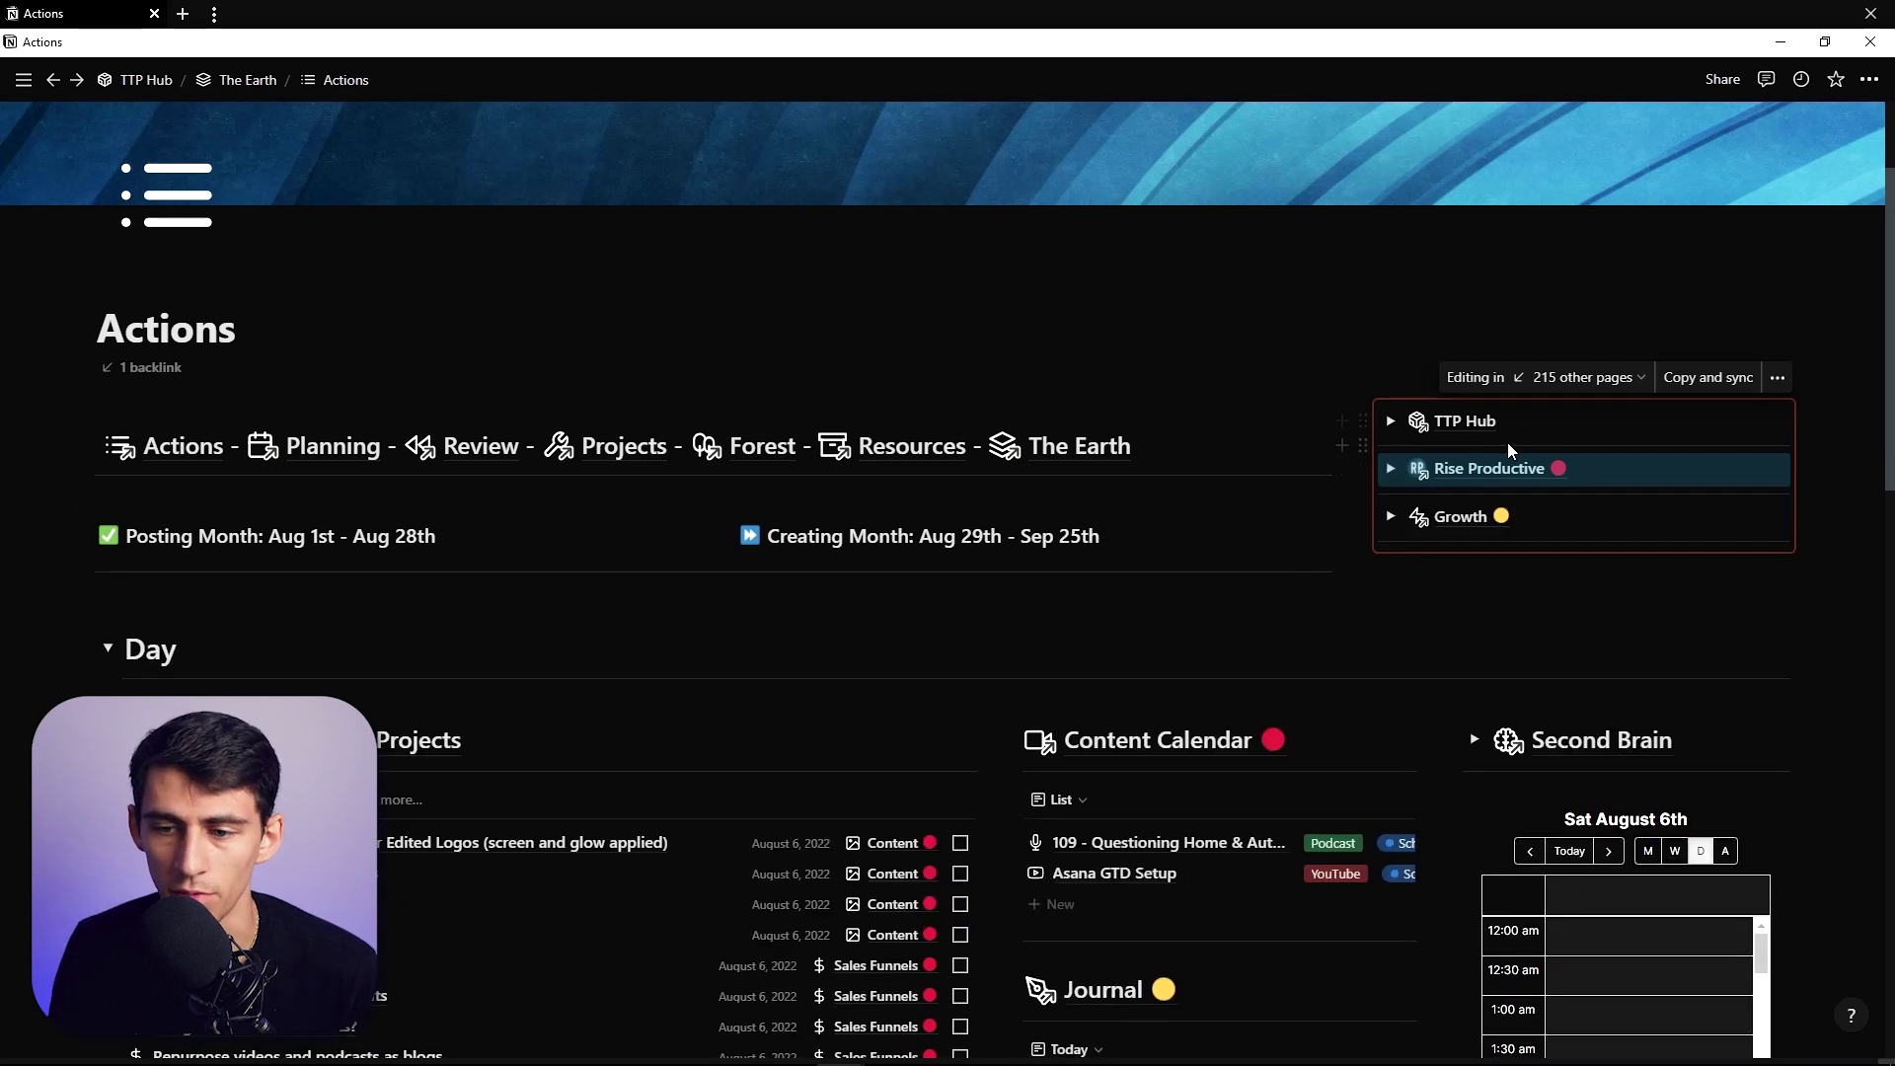
left_click(1488, 469)
left_click(674, 632)
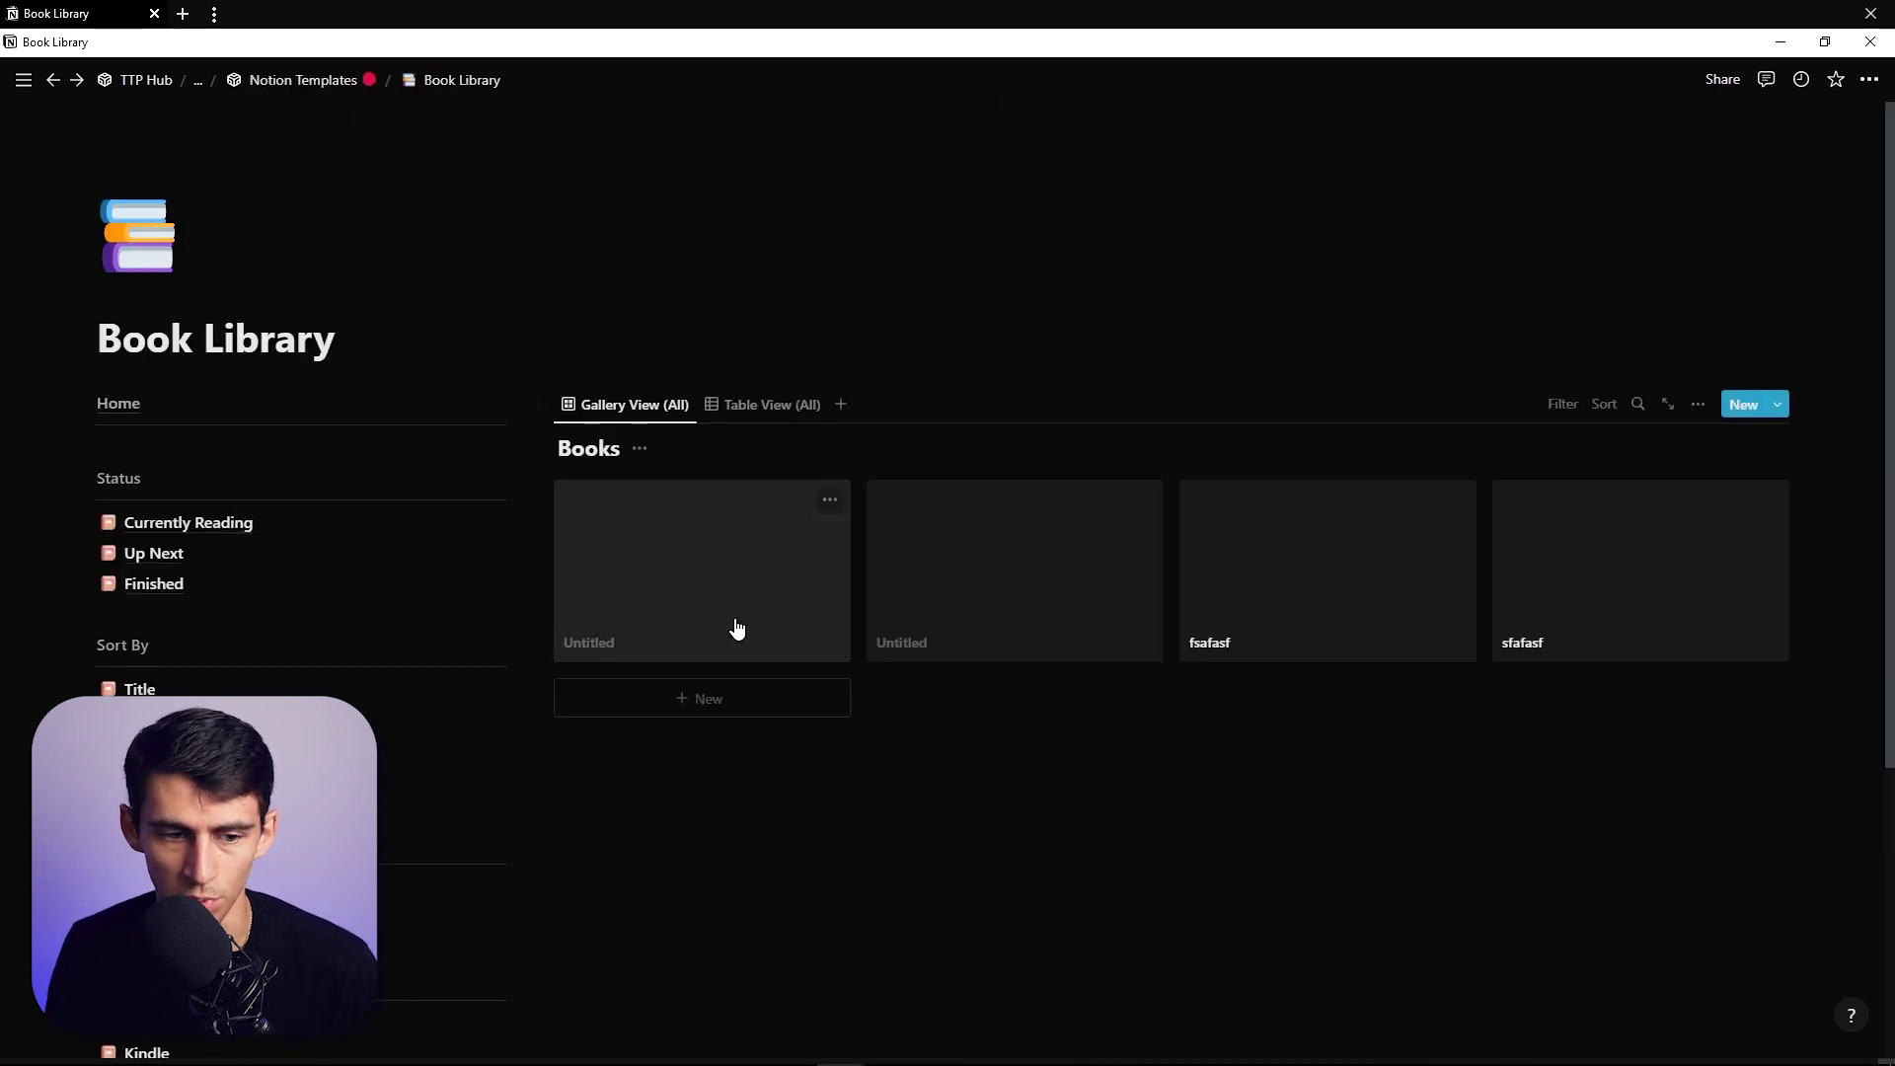
- Check the Currently Reading and Up Next Status filters, then open Finished and the Title sort
left_click(322, 522)
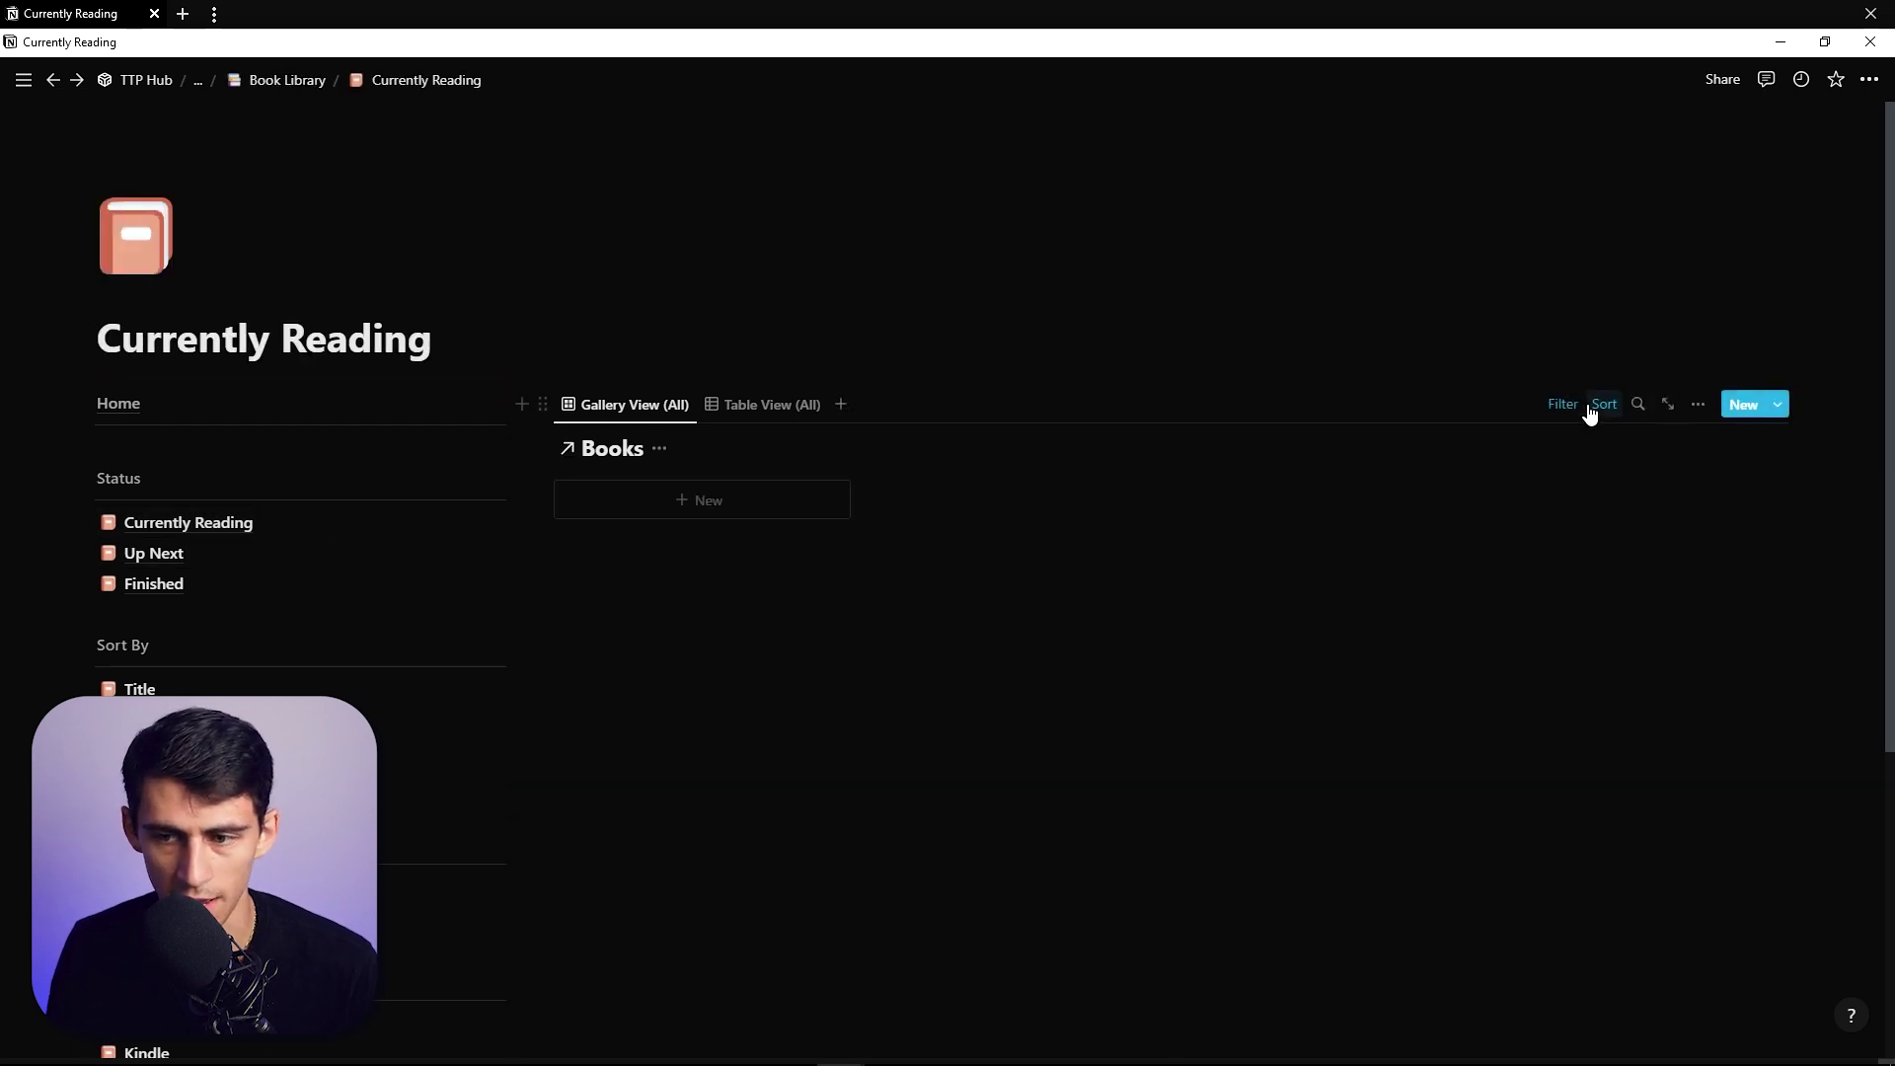
left_click(1572, 410)
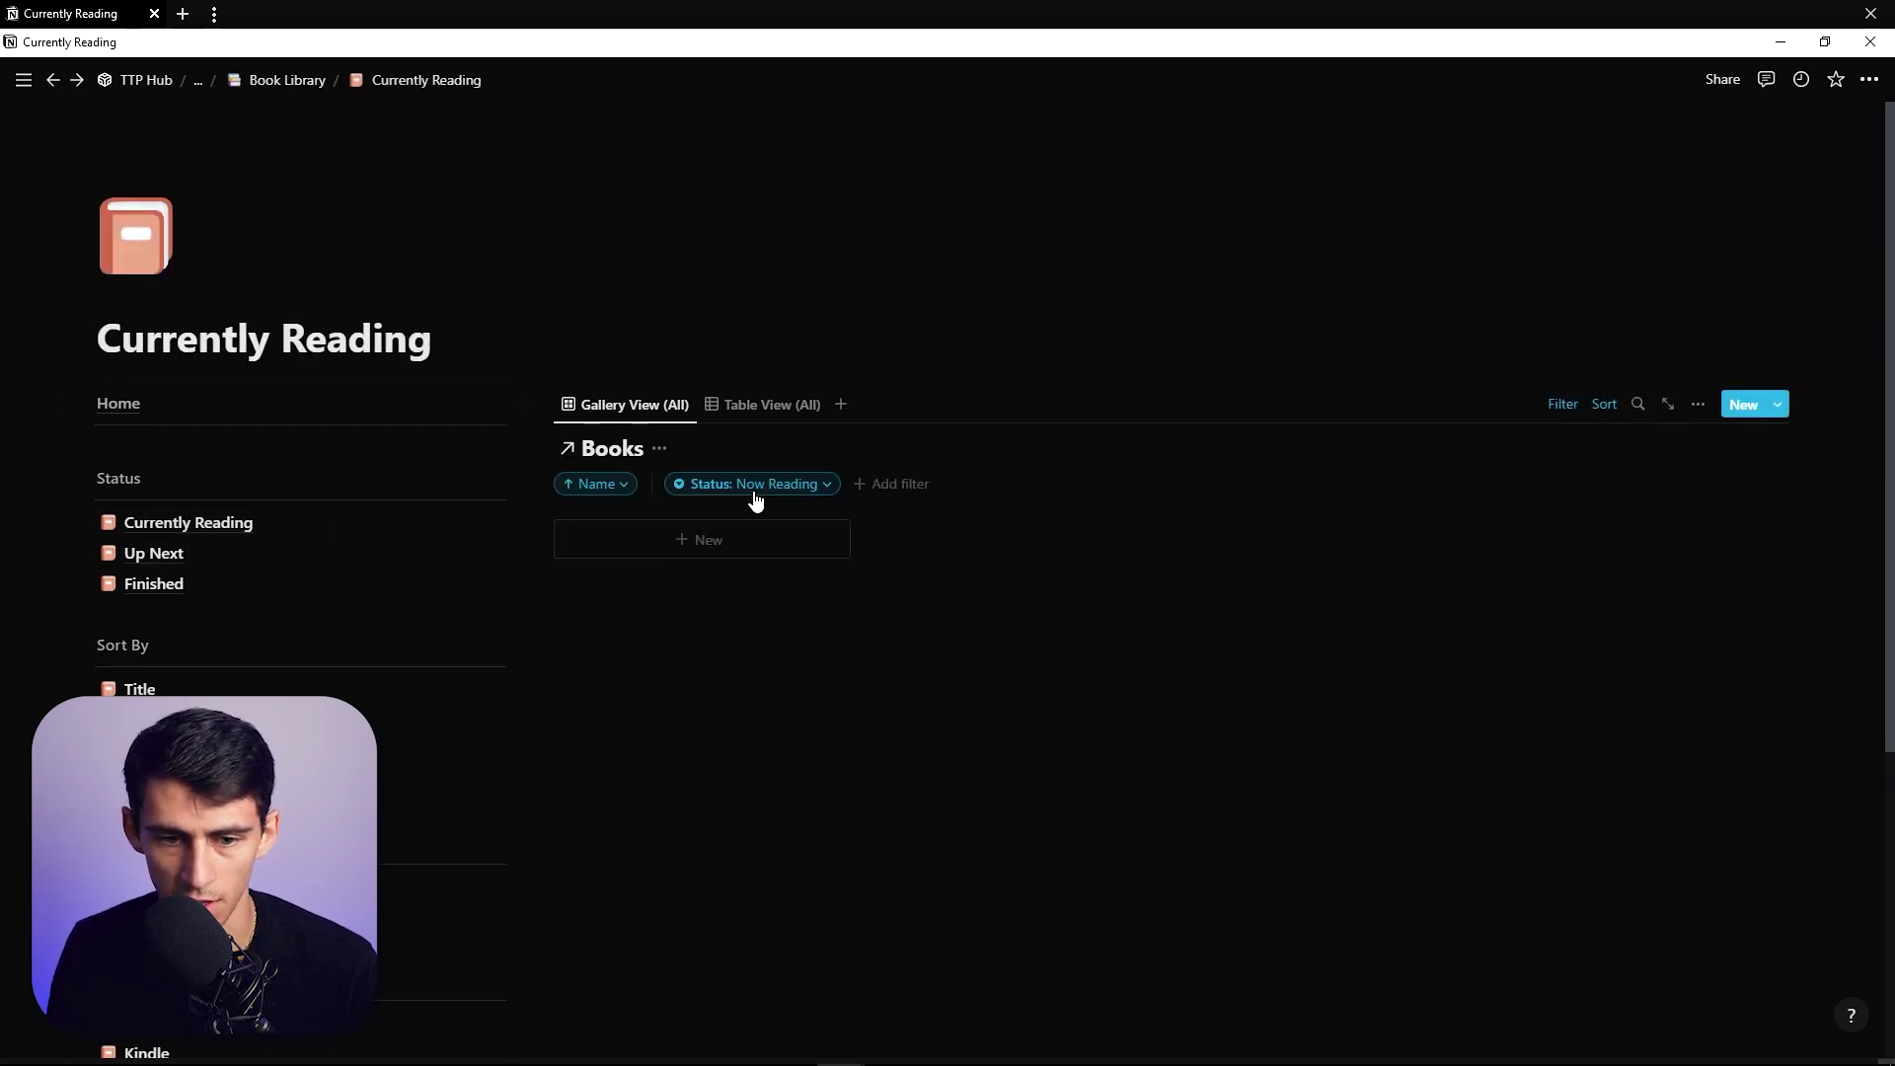
left_click(241, 554)
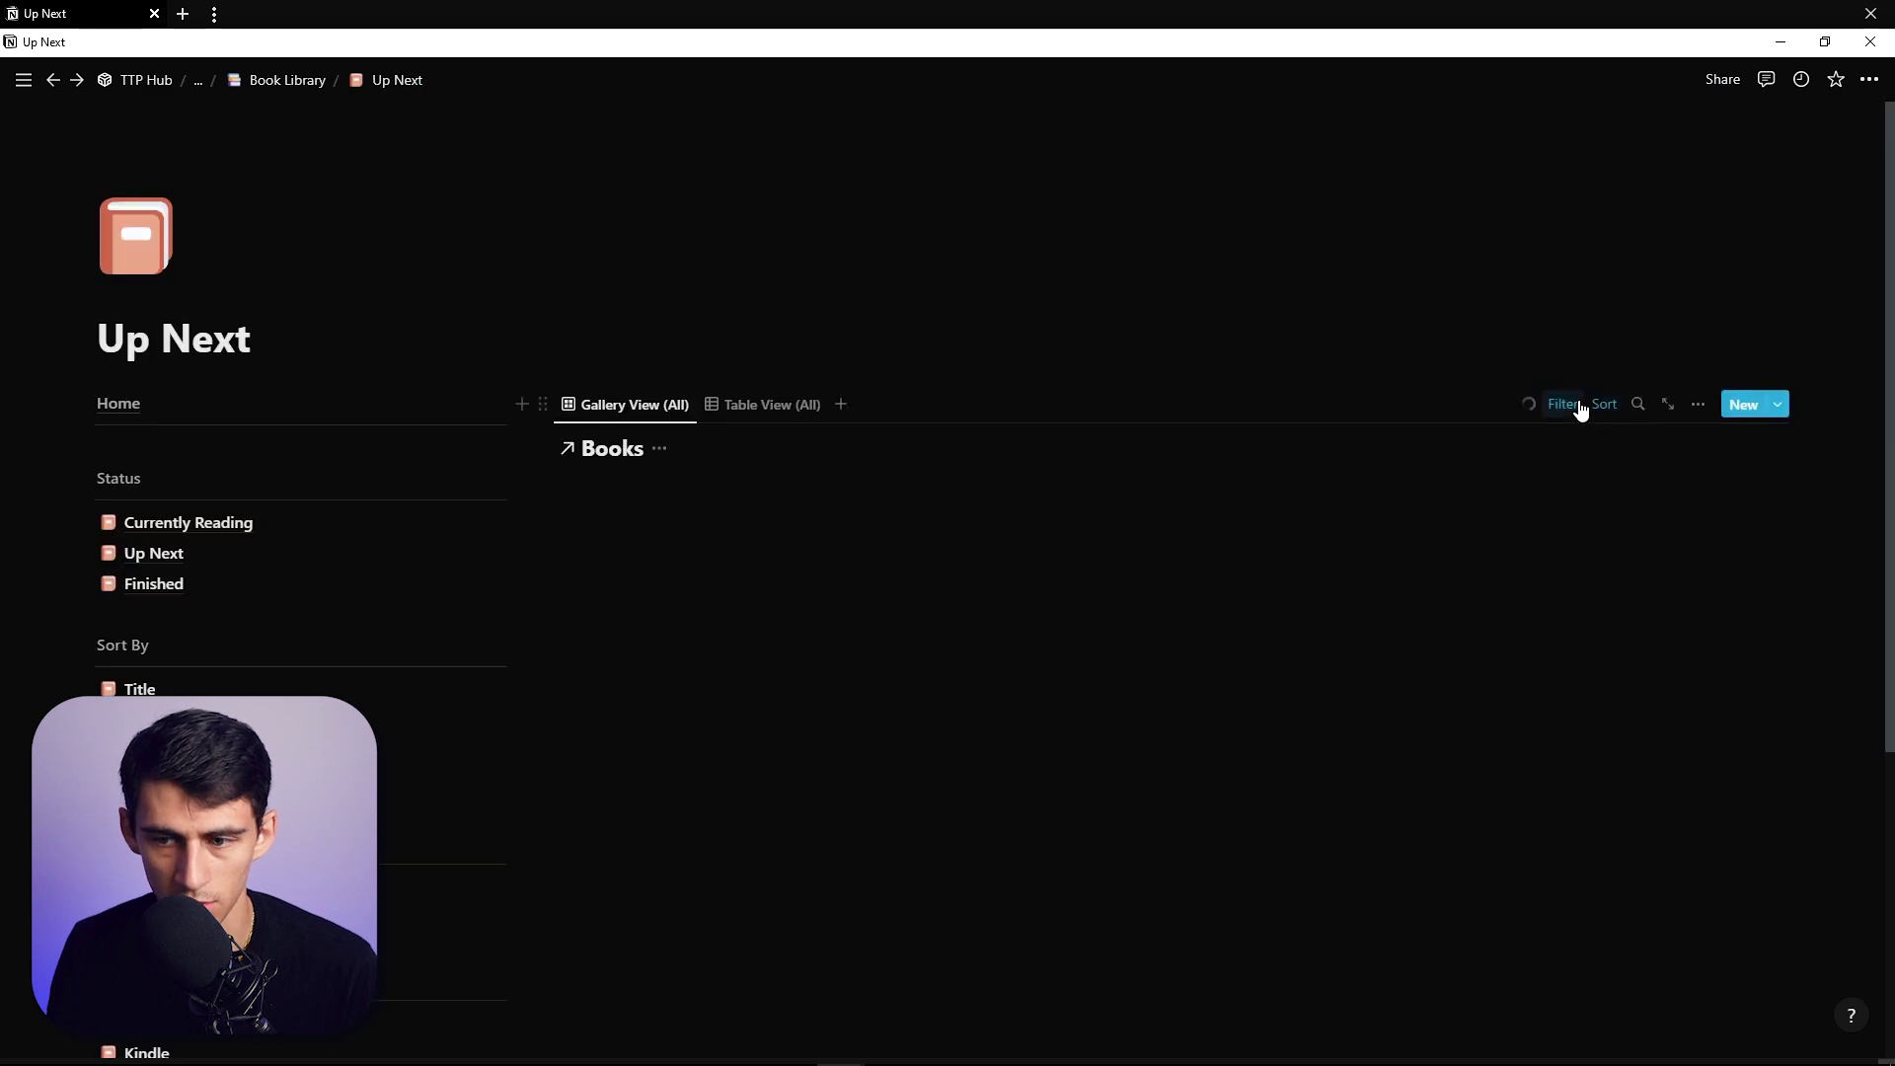
left_click(1581, 410)
left_click(155, 584)
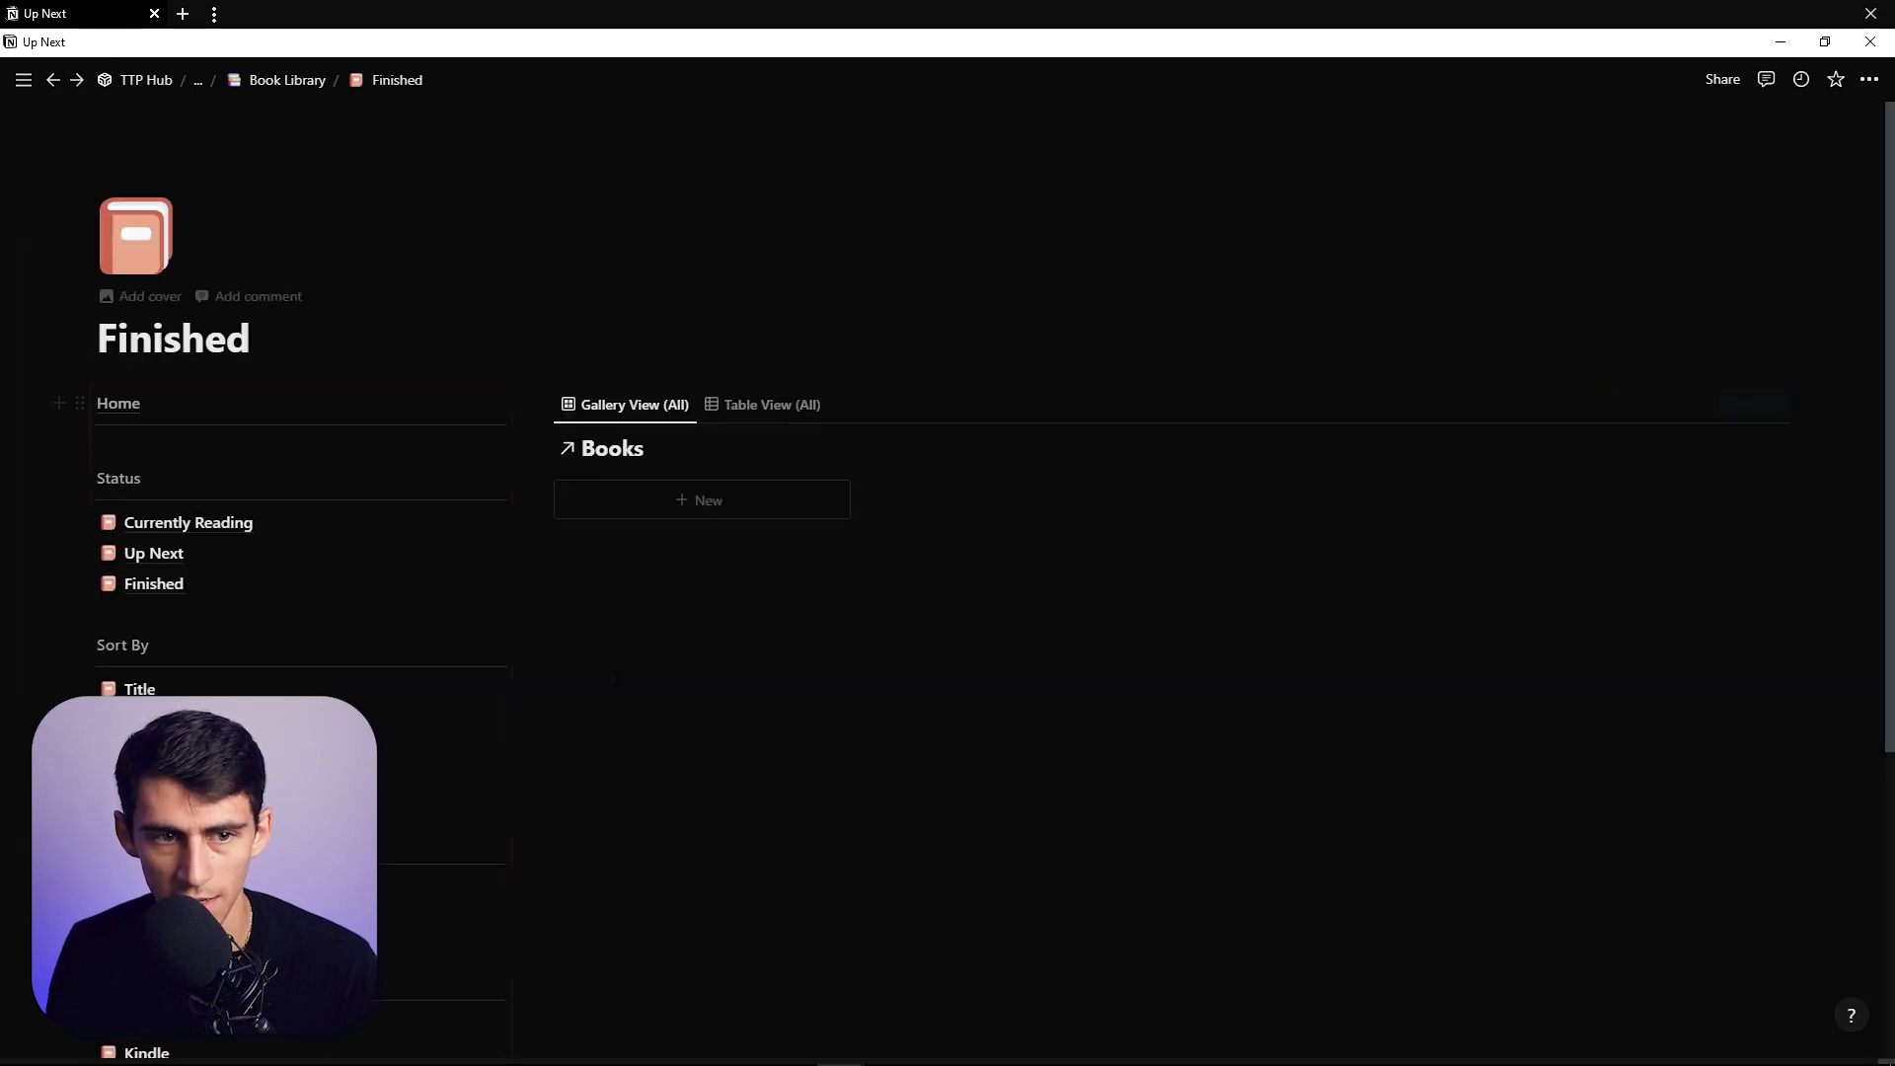
left_click(204, 501)
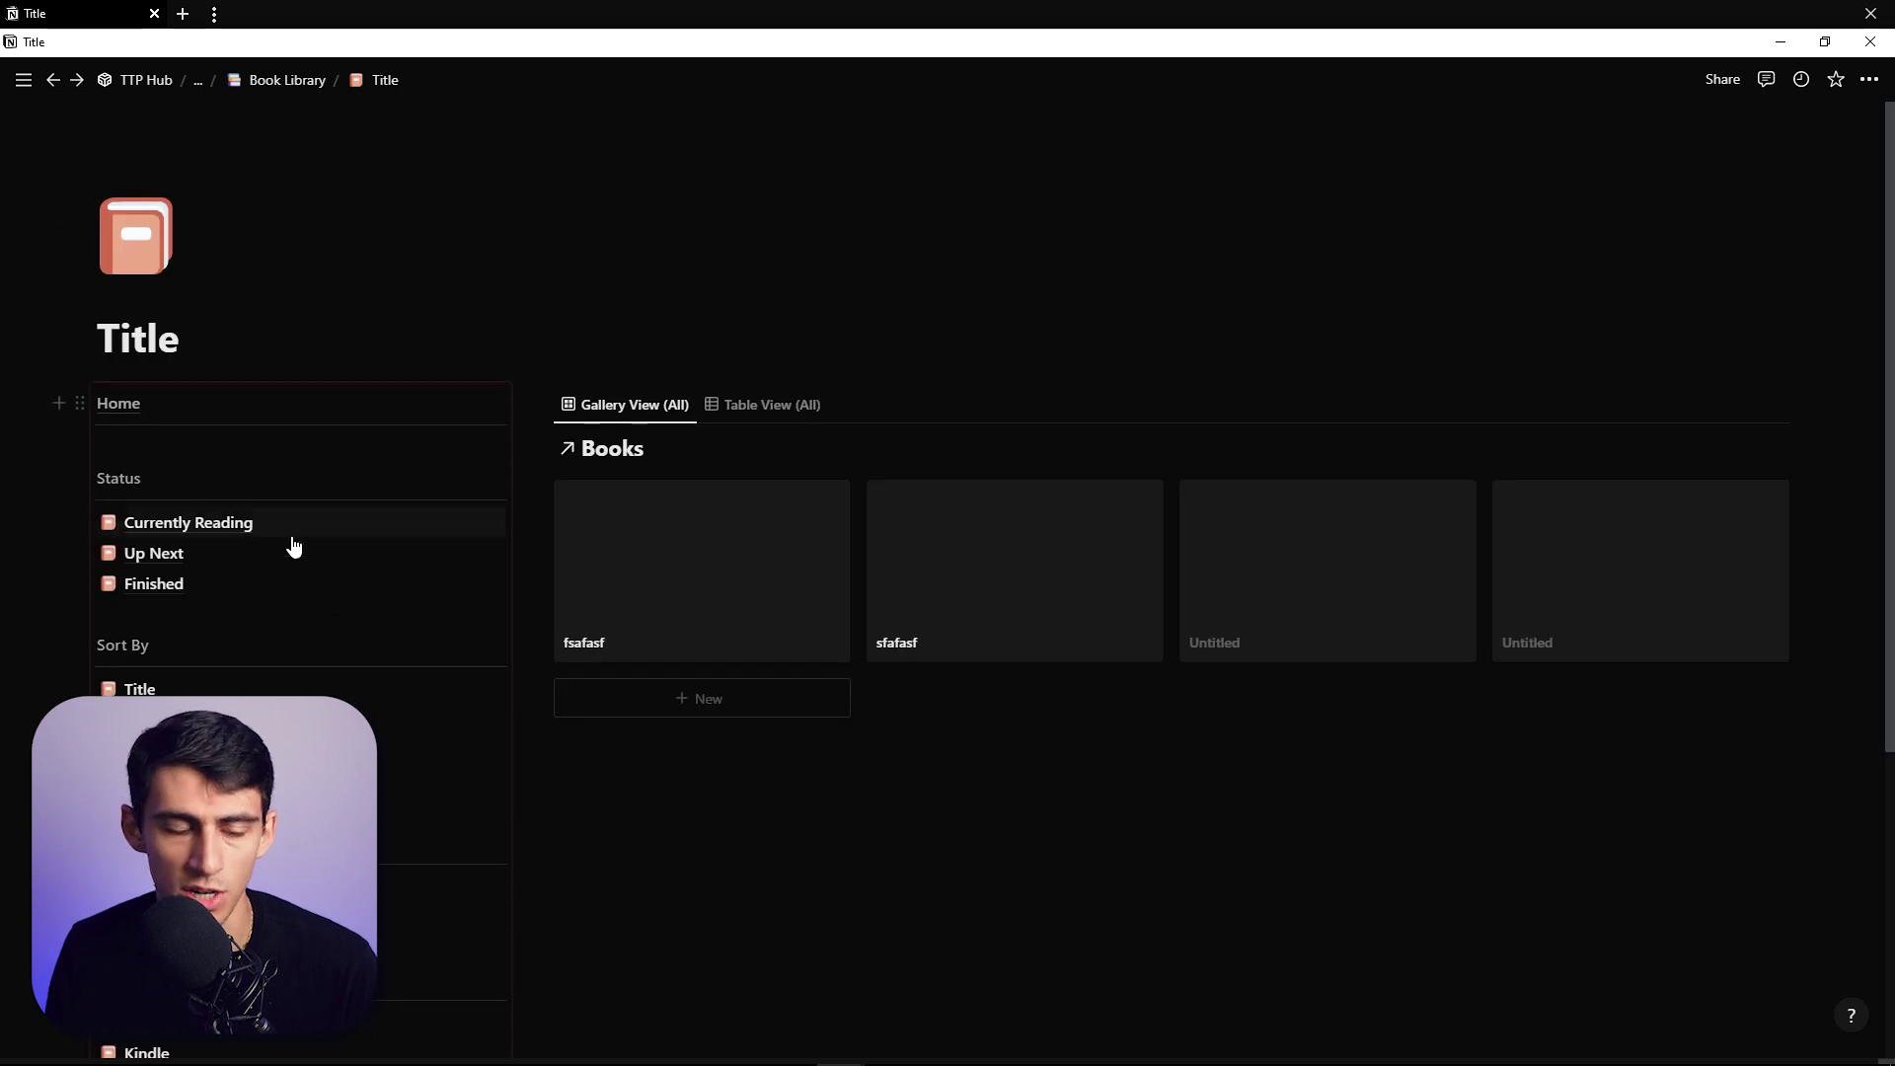